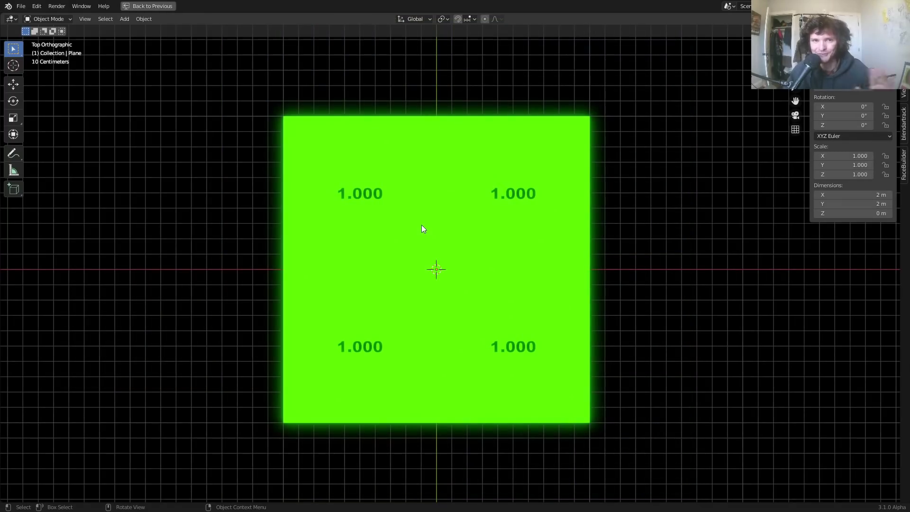
# Enter Edit Mode on the plane and select its four faces one after another.
pyautogui.scroll(1, 423, 229)
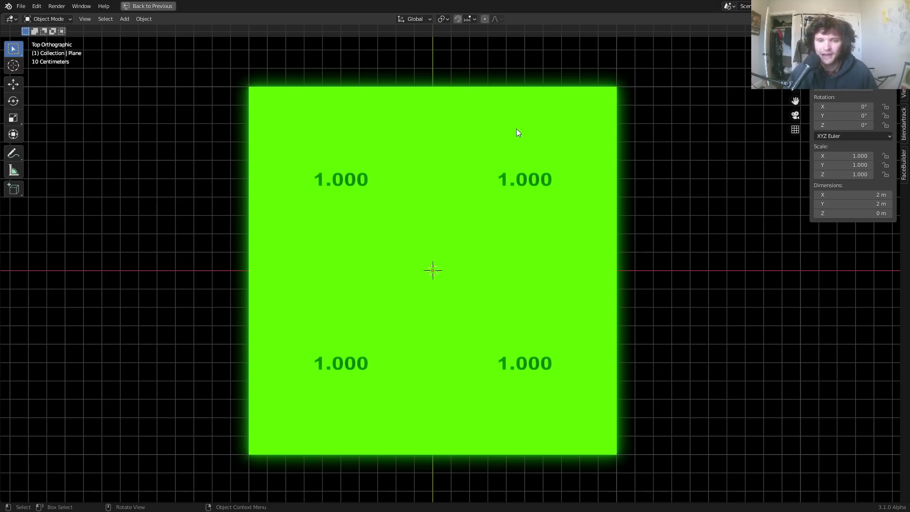
pyautogui.press('Tab')
pyautogui.press('3')
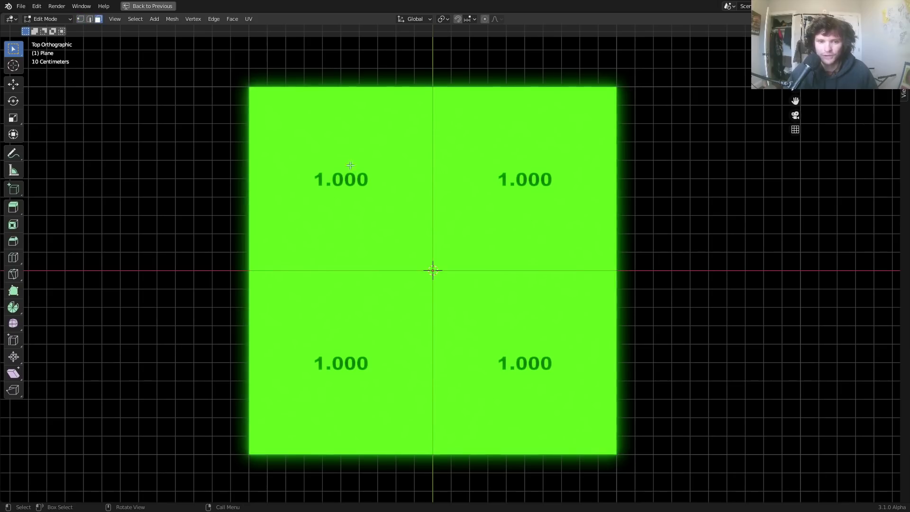
pyautogui.click(340, 155)
pyautogui.click(472, 146)
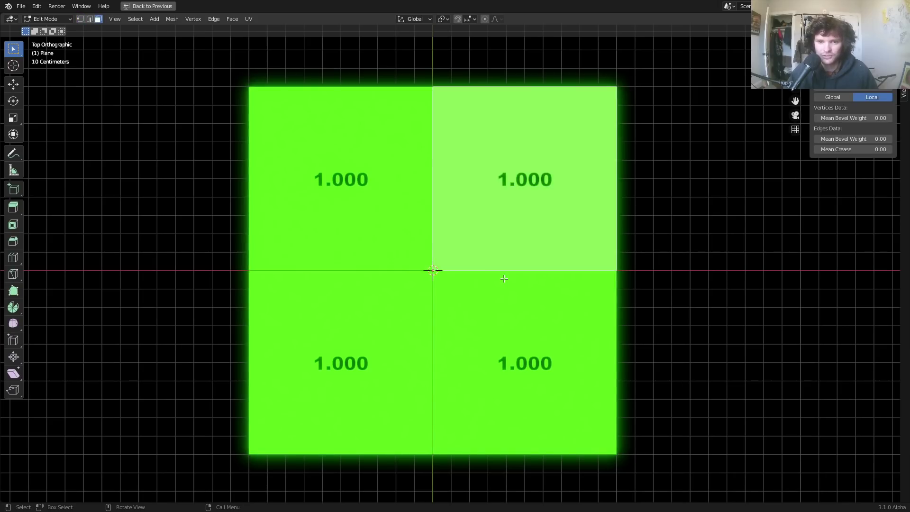
pyautogui.click(500, 280)
pyautogui.click(369, 299)
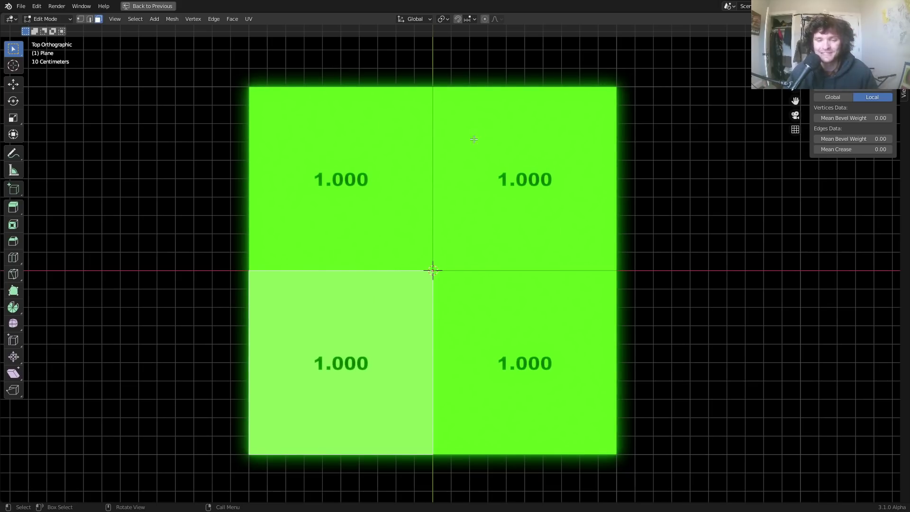
# Move the plane's centre vertex around freely several times, leaving it at about X -0.21 m, Y 0.02 m.
pyautogui.press('1')
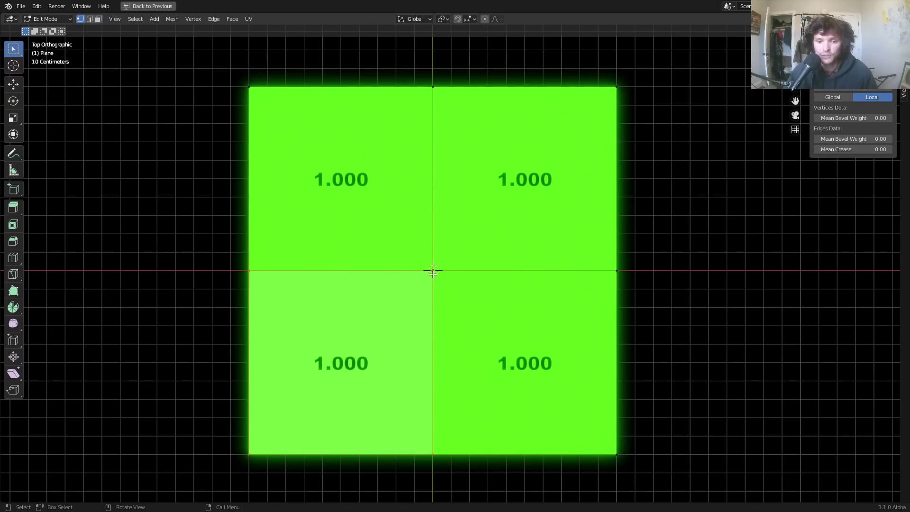
pyautogui.click(433, 271)
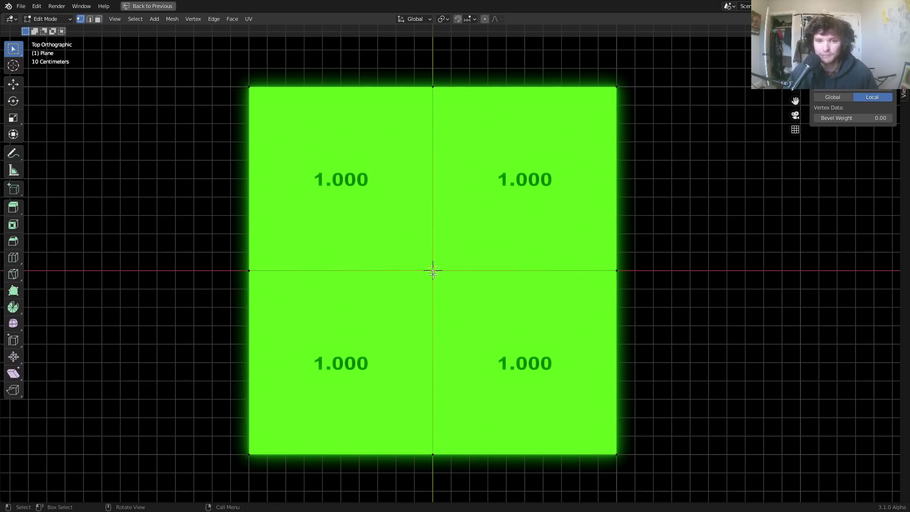
pyautogui.press('g')
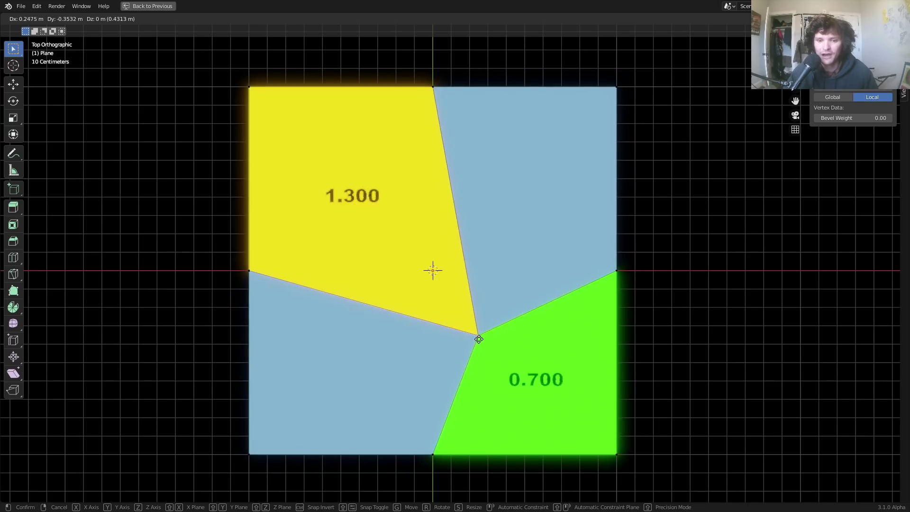
pyautogui.click(468, 327)
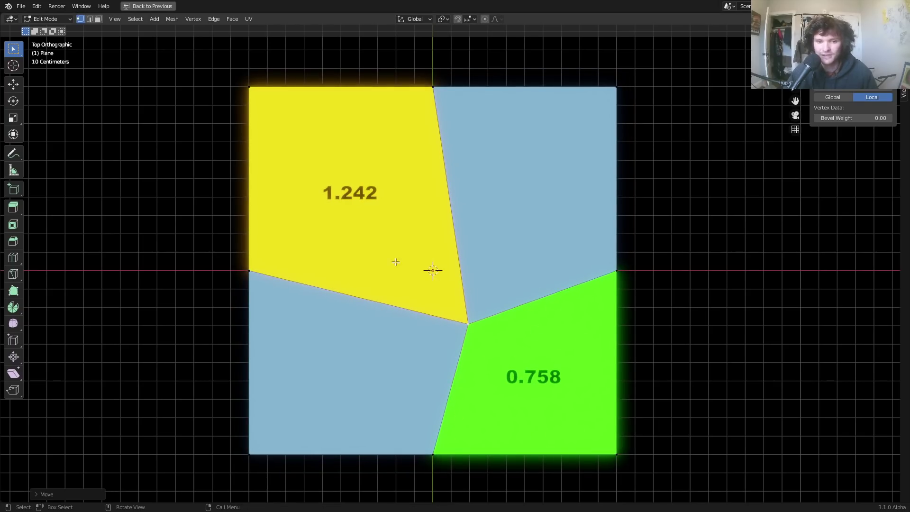
pyautogui.press('g')
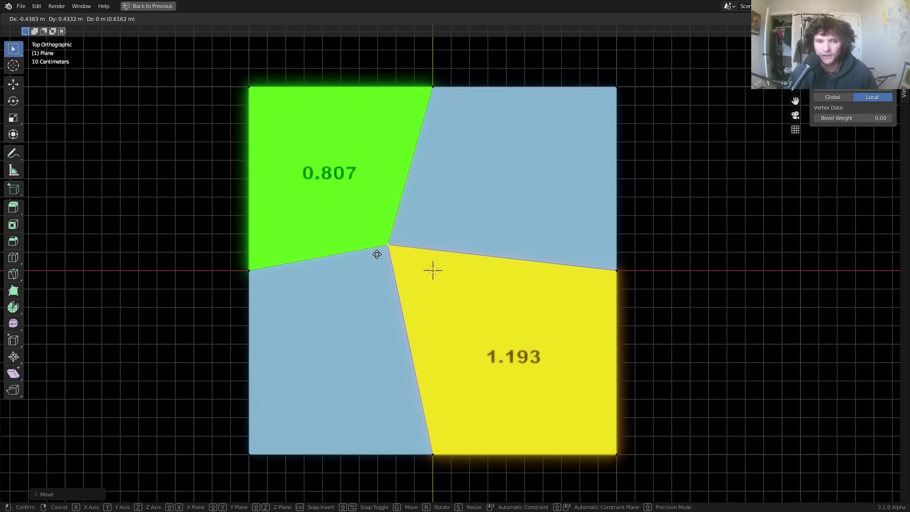
pyautogui.click(370, 247)
pyautogui.press('g')
pyautogui.click(378, 223)
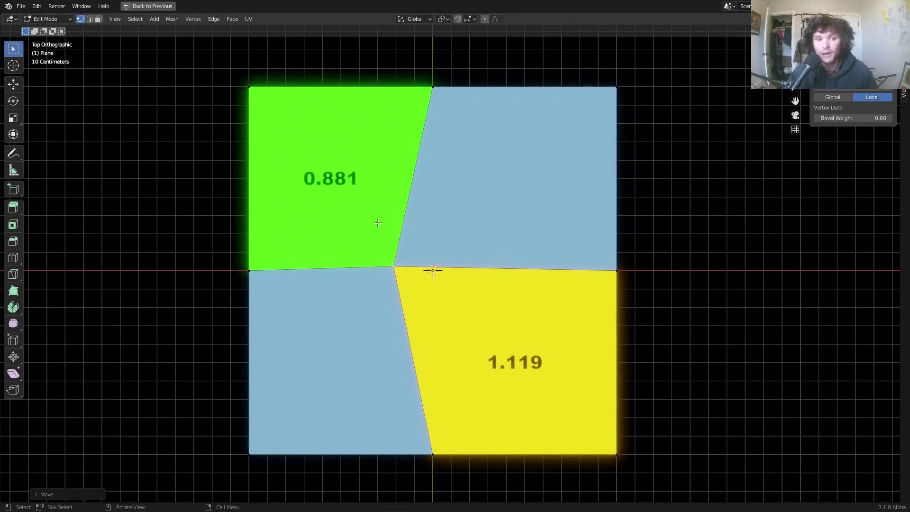
# Subdivide the plane's upper-left face once.
pyautogui.press('3')
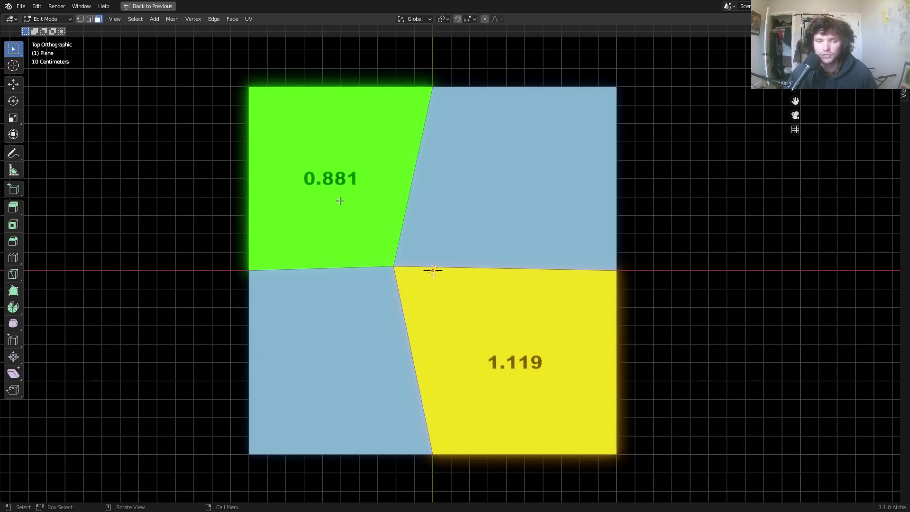
pyautogui.click(340, 201)
pyautogui.rightClick(339, 201)
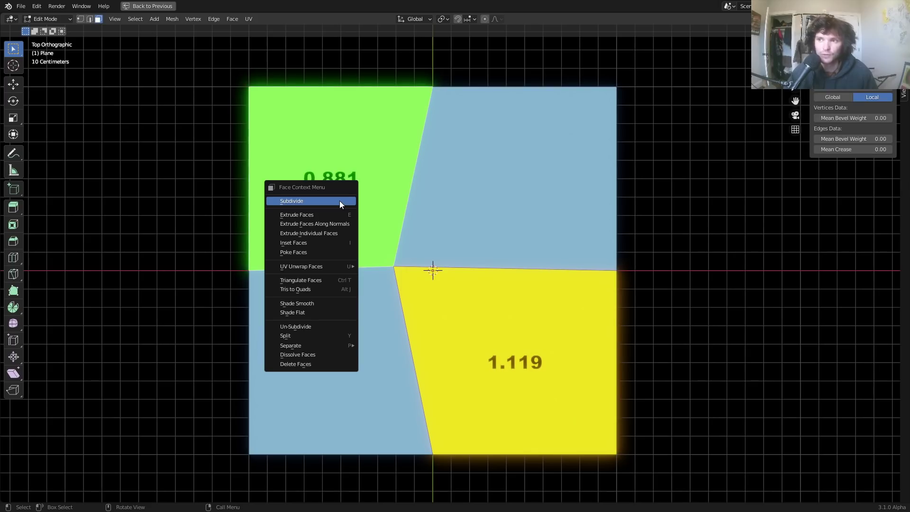
pyautogui.click(339, 200)
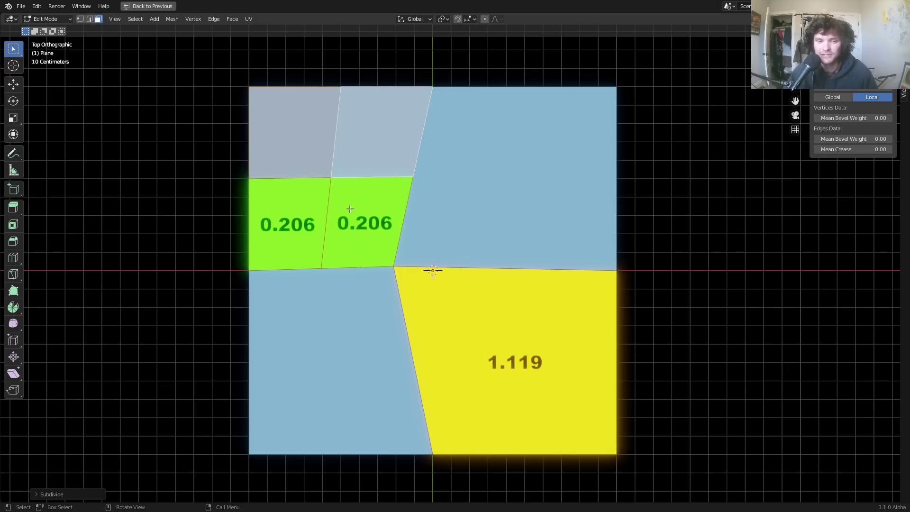
# Move the edge between the two lower quarters of the subdivided face slightly to the right.
pyautogui.press('2')
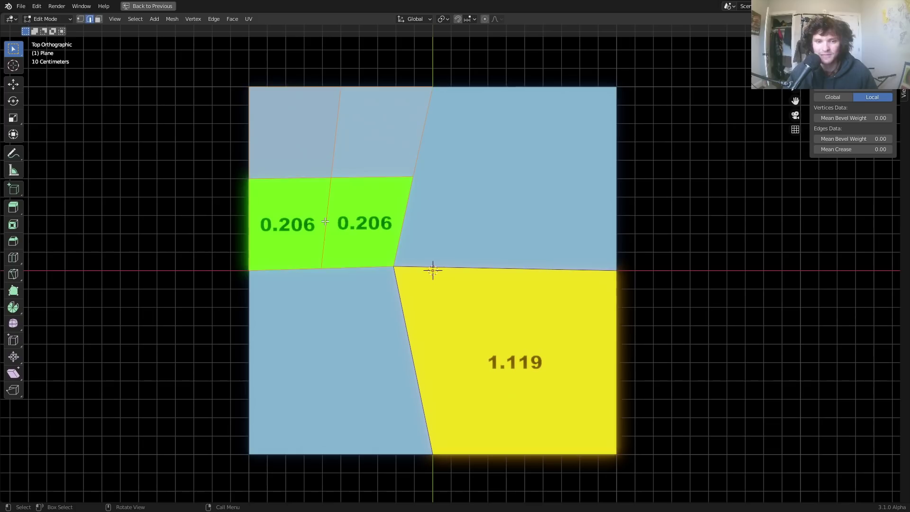
pyautogui.click(324, 221)
pyautogui.press('g')
pyautogui.click(338, 220)
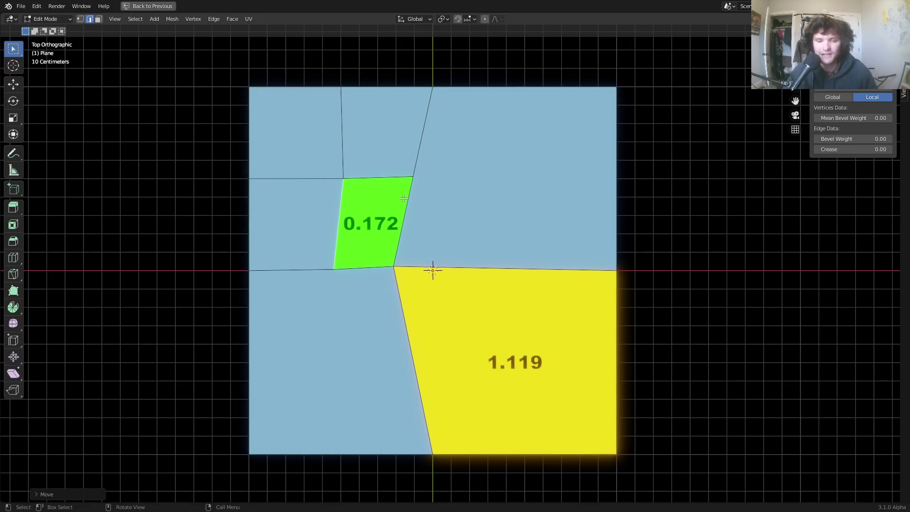
# Try subdividing the smallest green face once more and undo that subdivision.
pyautogui.press('3')
pyautogui.rightClick(384, 201)
pyautogui.click(384, 201)
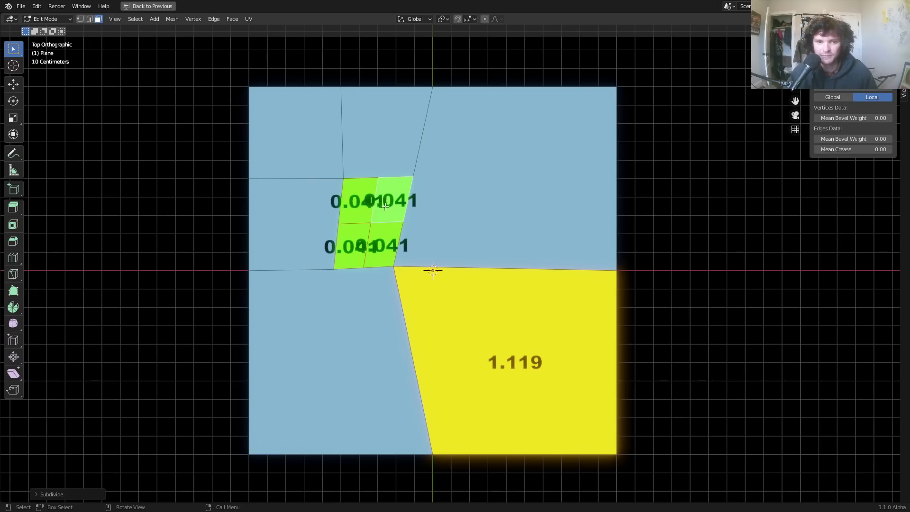
pyautogui.hotkey('ctrl', 'z')
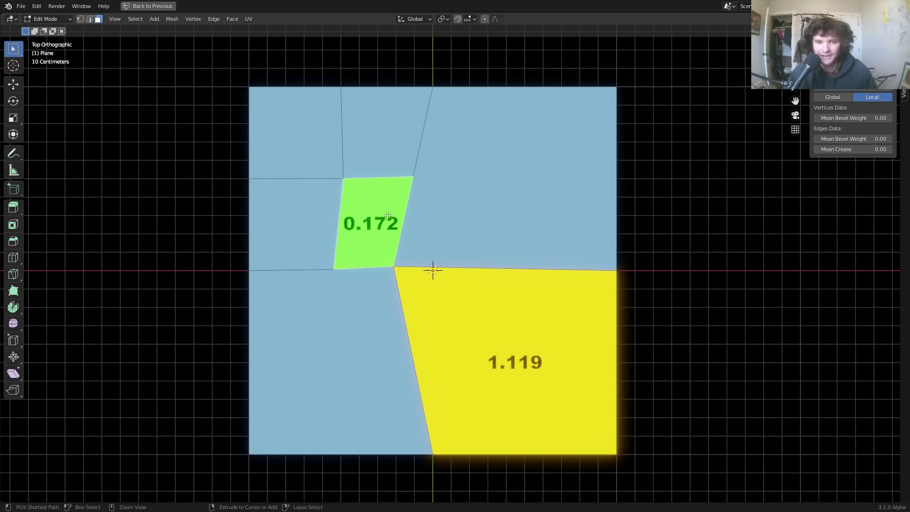
# Subdivide the plane's lower-right face and move the plane's upper-right corner vertex outward to about X 1.13 m, Y 1.15 m.
pyautogui.rightClick(504, 310)
pyautogui.click(503, 311)
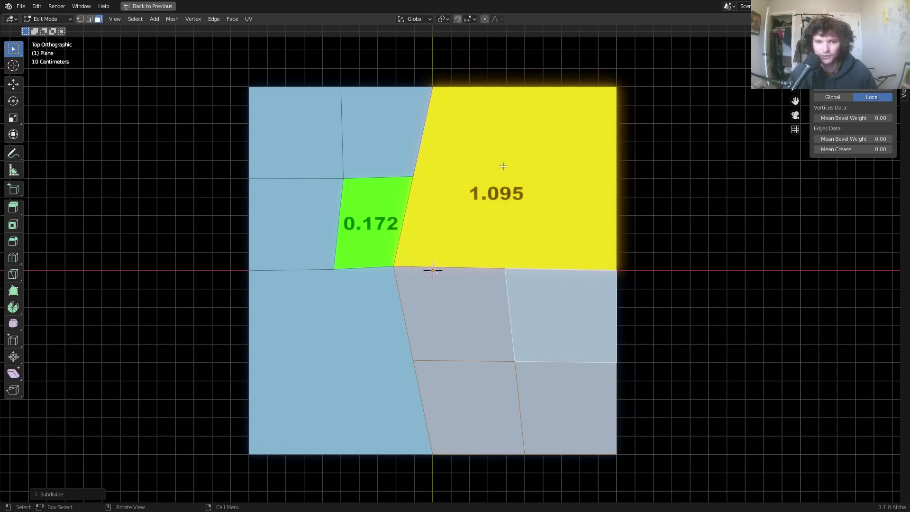
pyautogui.press('1')
pyautogui.scroll(-3, 505, 193)
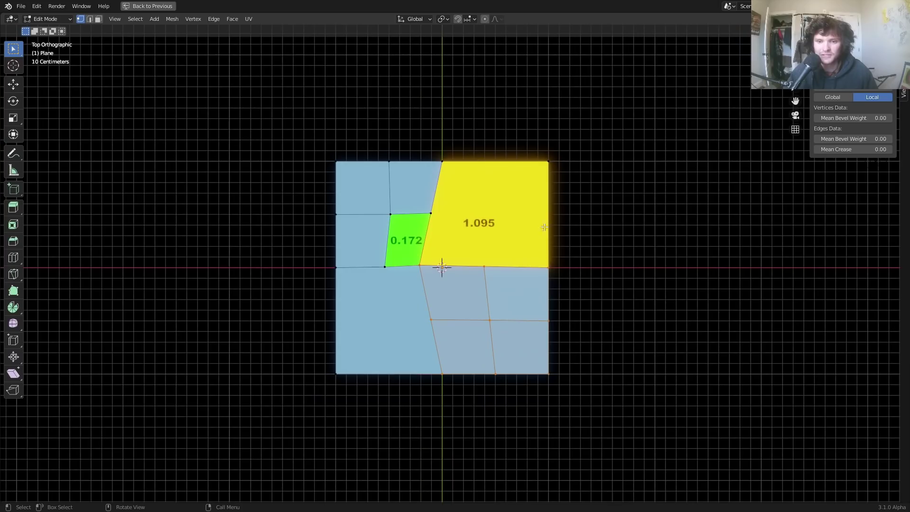
pyautogui.click(546, 163)
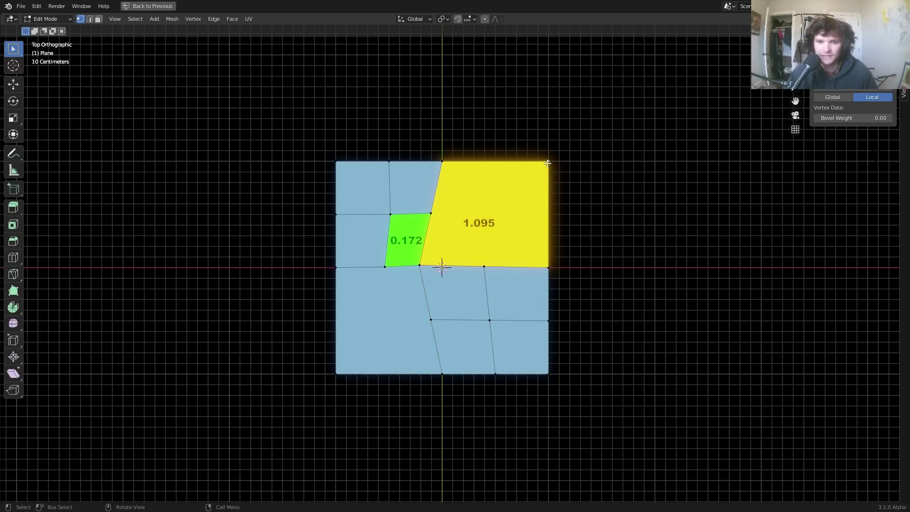
pyautogui.press('g')
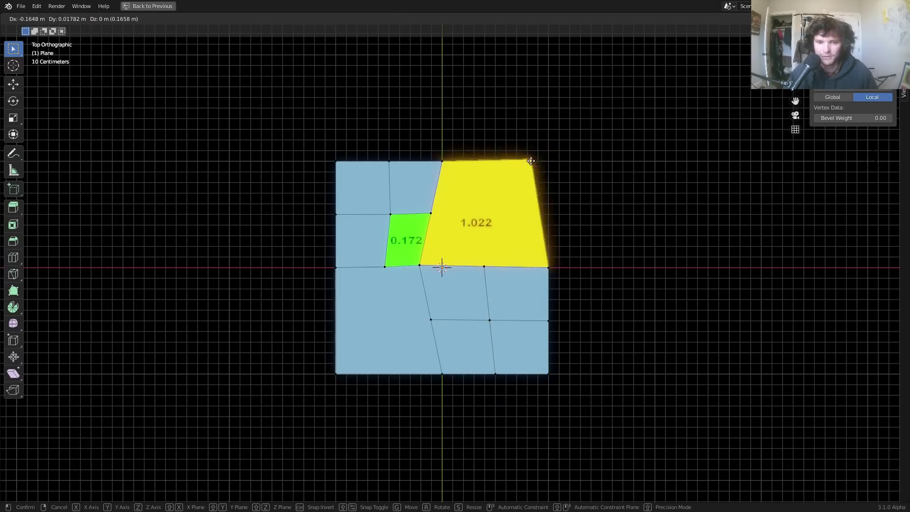
pyautogui.click(561, 147)
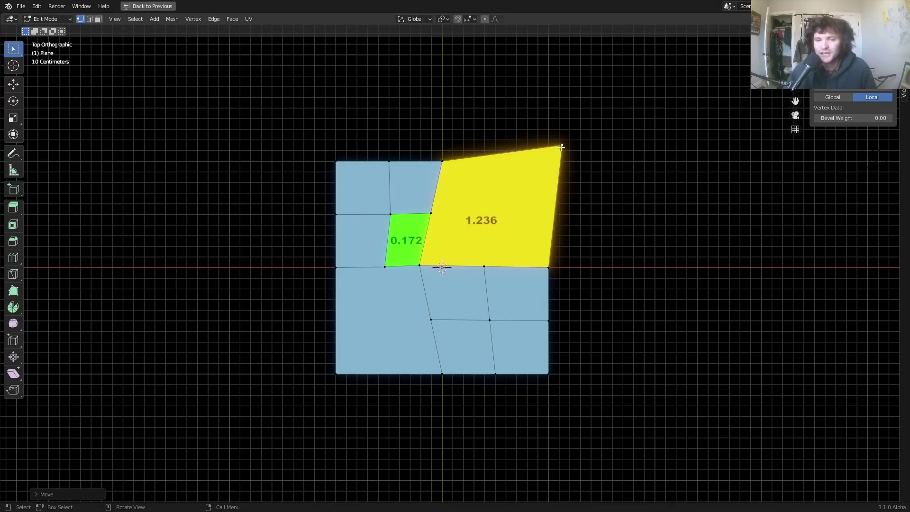
# Return to Object Mode and examine the plane's geometry node tree enlarged, before restoring the full workspace layout.
pyautogui.press('Tab')
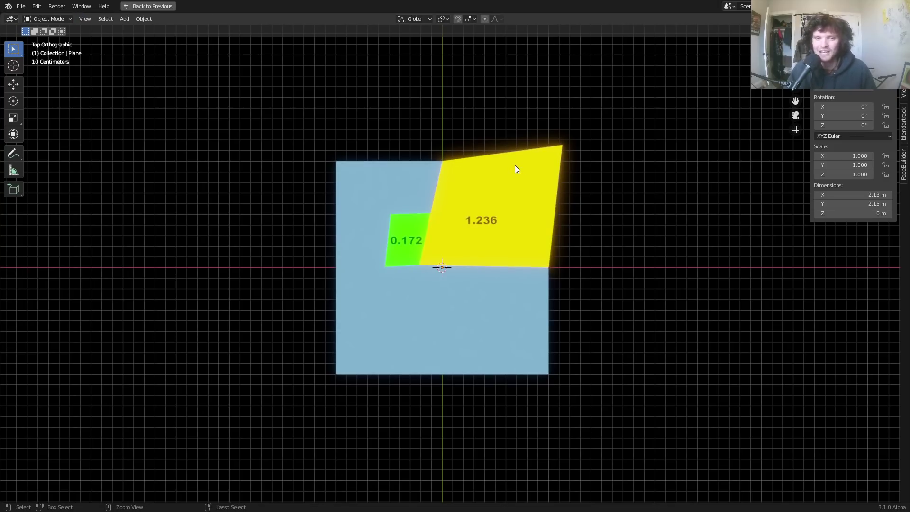
pyautogui.hotkey('ctrl', 'space')
pyautogui.hotkey('ctrl', 'space')
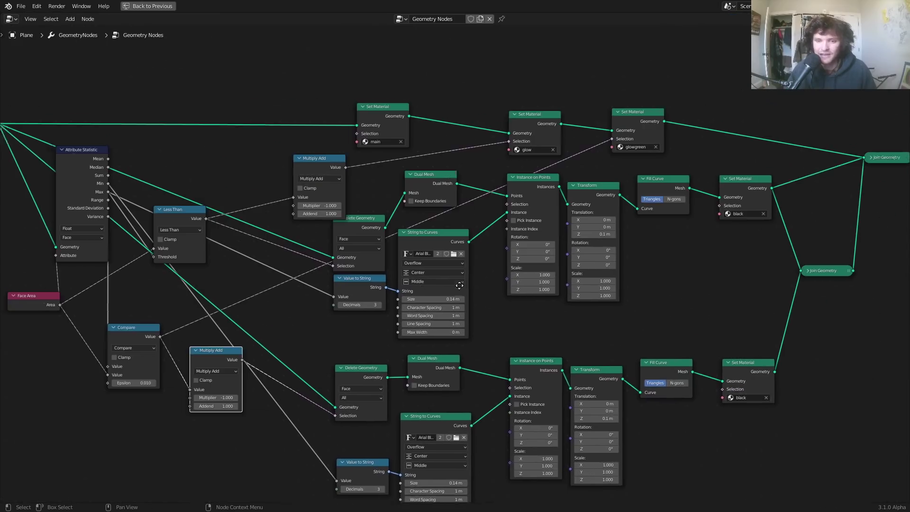
pyautogui.moveTo(459, 286); pyautogui.dragTo(458, 286, button='middle')
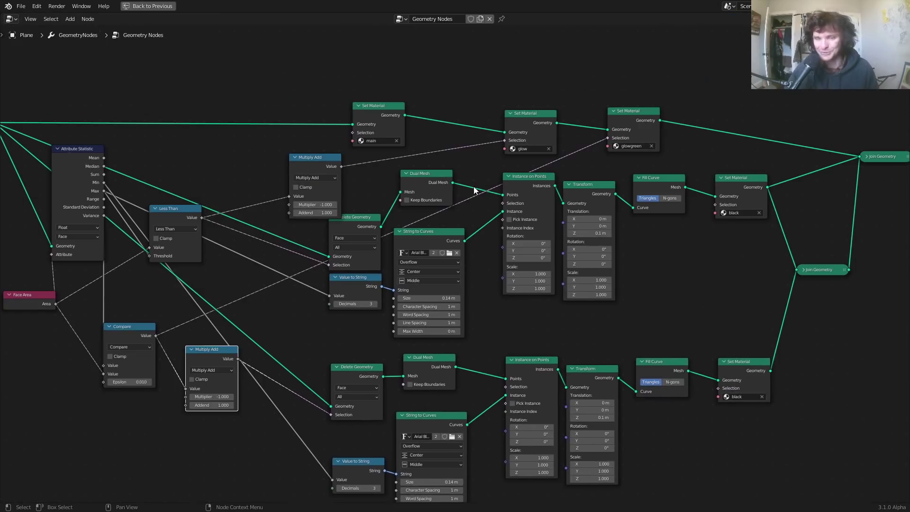
pyautogui.hotkey('ctrl', 'space')
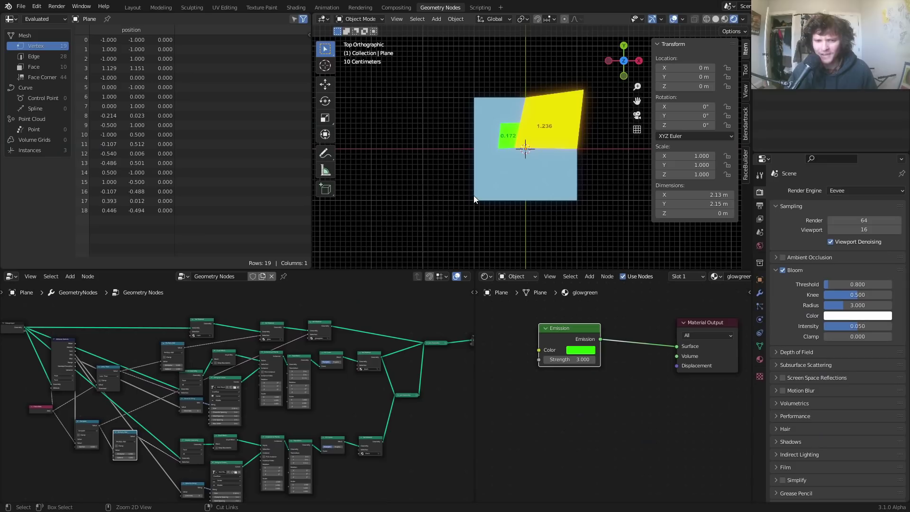
pyautogui.scroll(4, 547, 123)
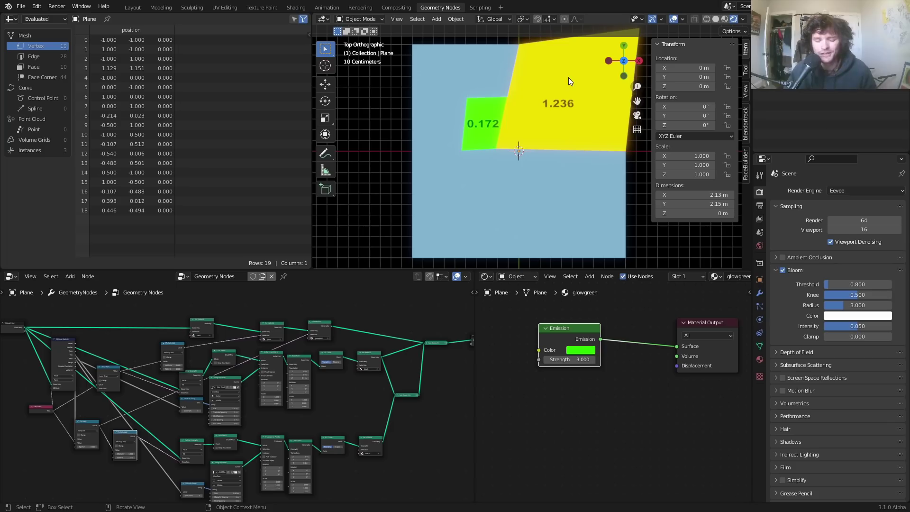
# Start a new General file without saving the current changes and switch to the Geometry Nodes workspace.
pyautogui.hotkey('ctrl', 'n')
pyautogui.click(503, 102)
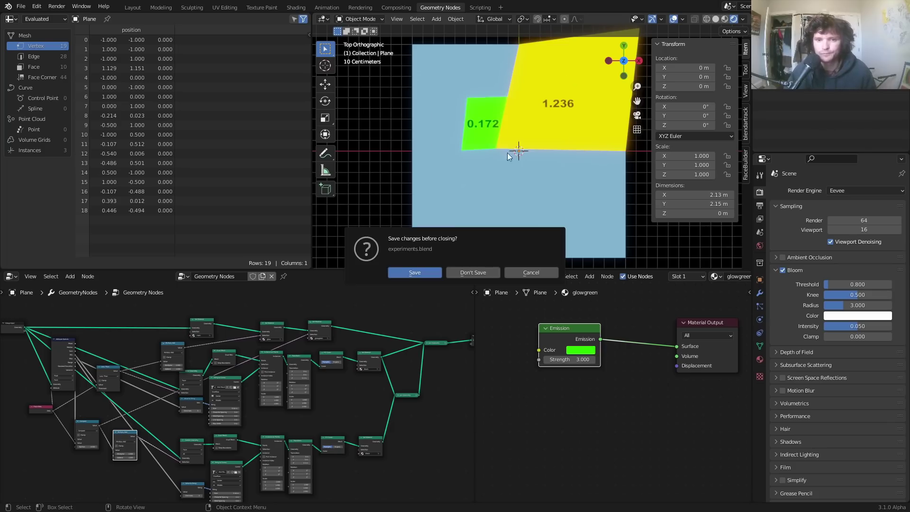
pyautogui.click(480, 271)
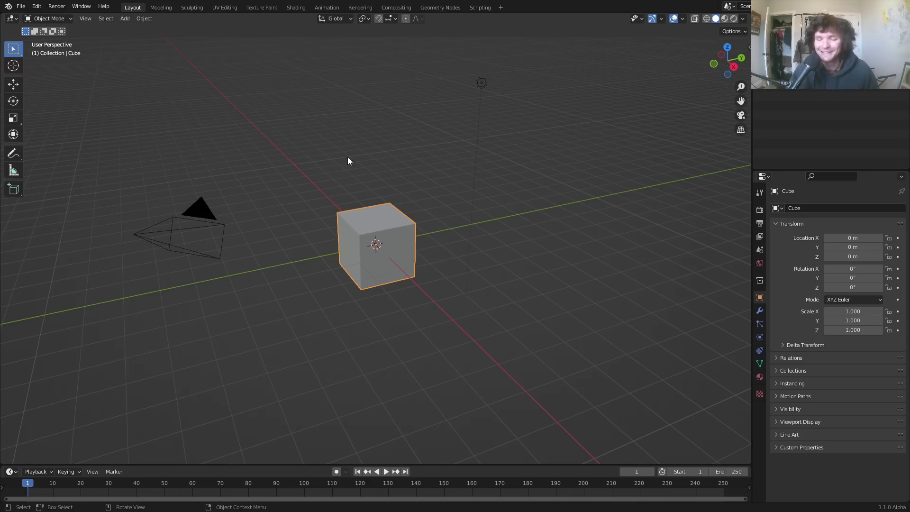
pyautogui.click(442, 10)
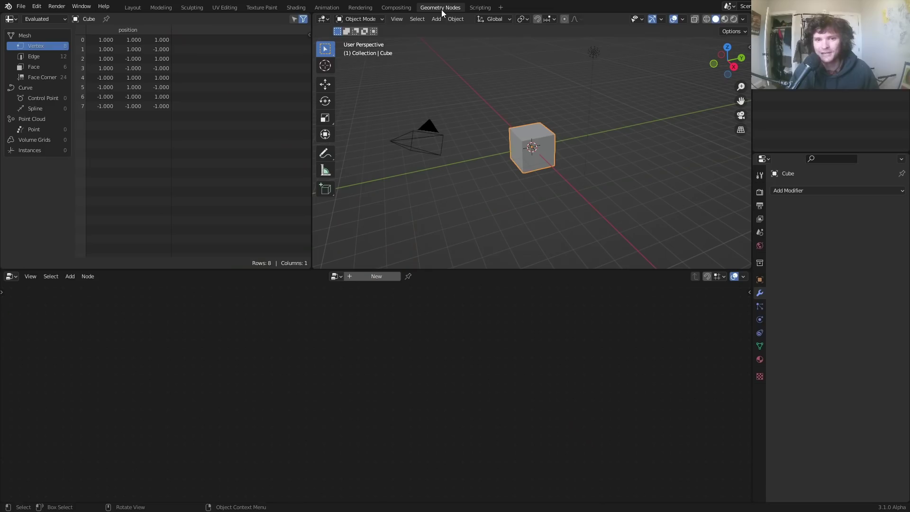
# Delete the default cube and add a mesh plane in its place.
pyautogui.scroll(3, 502, 140)
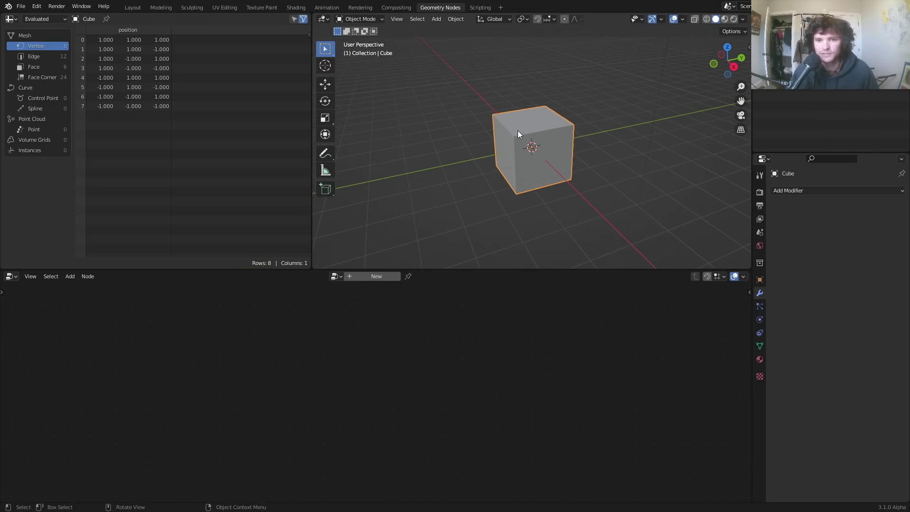
pyautogui.press('Delete')
pyautogui.hotkey('shift', 'a')
pyautogui.moveTo(518, 131)
pyautogui.click(553, 132)
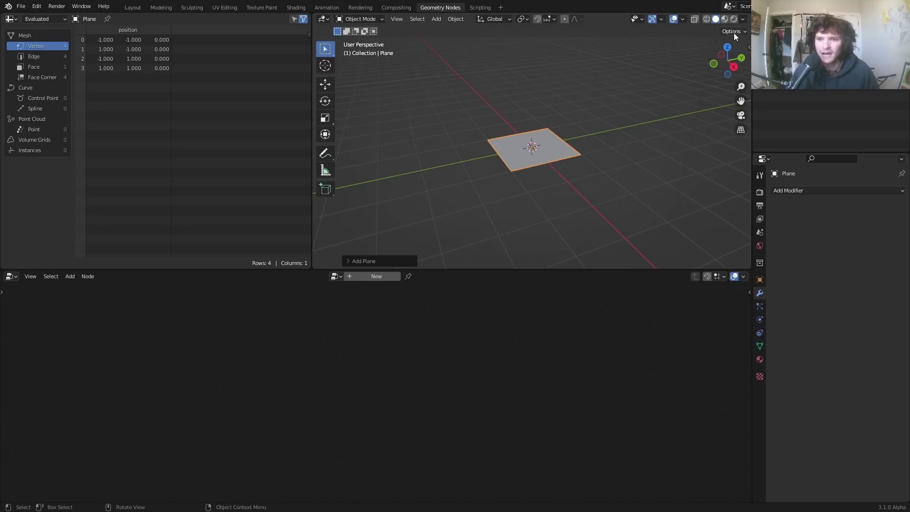
# Look at the plane from the top and subdivide it once in Edit Mode, returning to Object Mode.
pyautogui.click(728, 47)
pyautogui.scroll(4, 537, 96)
pyautogui.press('Tab')
pyautogui.rightClick(537, 96)
pyautogui.click(536, 97)
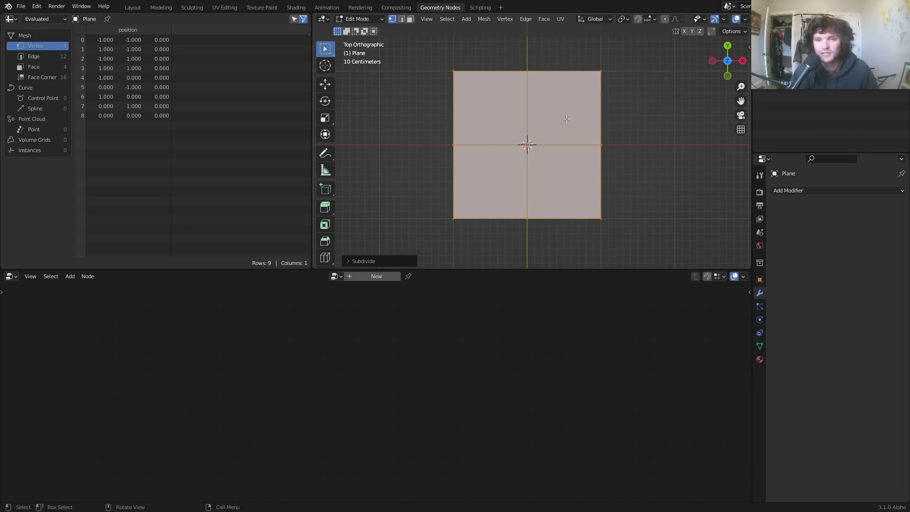
pyautogui.press('Tab')
# Create a new geometry node tree on the plane.
pyautogui.scroll(2, 567, 120)
pyautogui.click(376, 276)
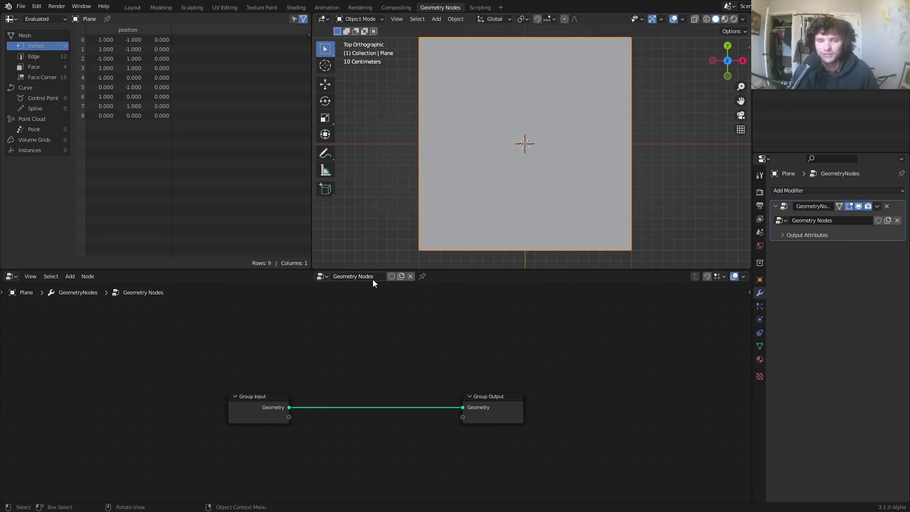
# Try a Transform node between Group Input and Group Output and remove it again.
pyautogui.hotkey('shift', 'a')
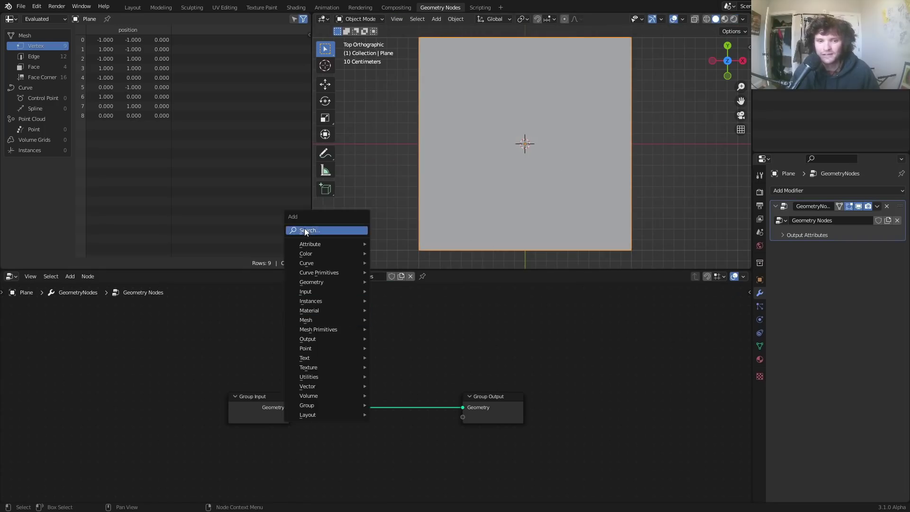
pyautogui.write('transform')
pyautogui.press('Return')
pyautogui.click(366, 390)
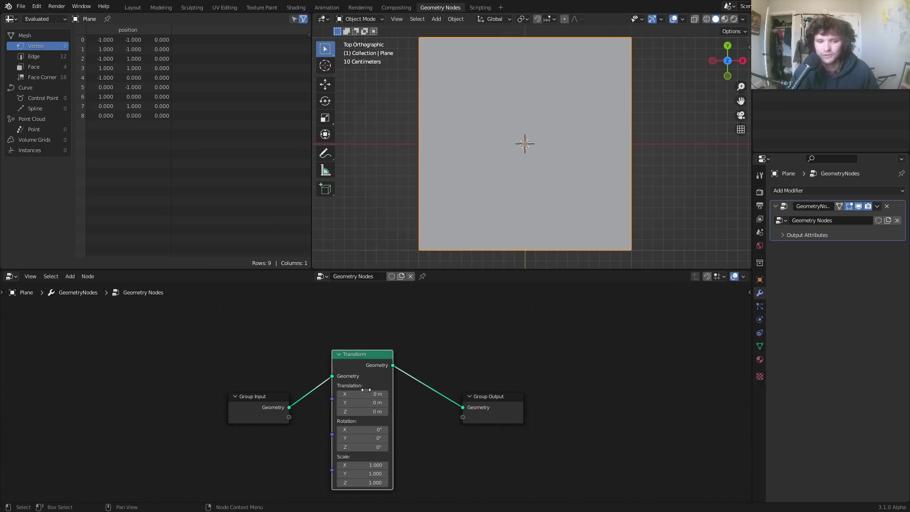
pyautogui.moveTo(366, 389)
pyautogui.mouseDown()
pyautogui.moveTo(407, 389)
pyautogui.moveTo(379, 390)
pyautogui.mouseUp()
pyautogui.hotkey('ctrl', 'x')
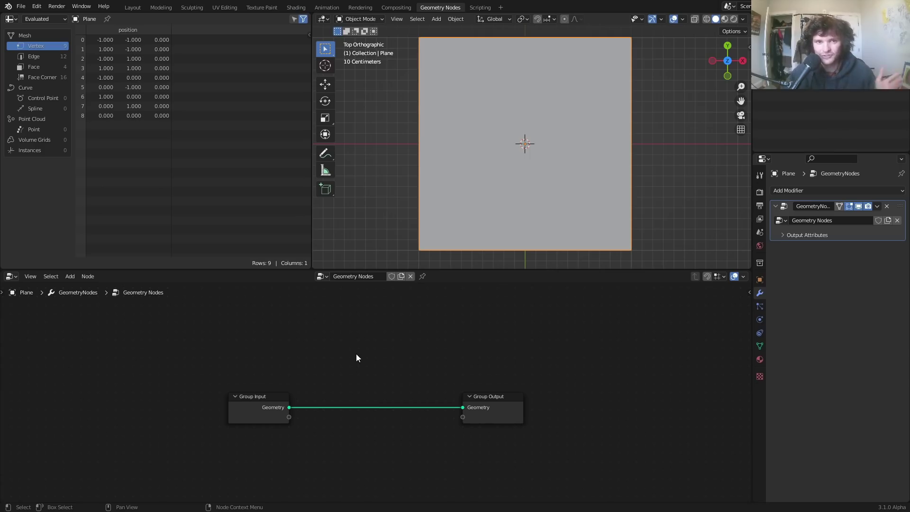
# Insert an Instance on Points node between Group Input and Group Output.
pyautogui.hotkey('shift', 'a')
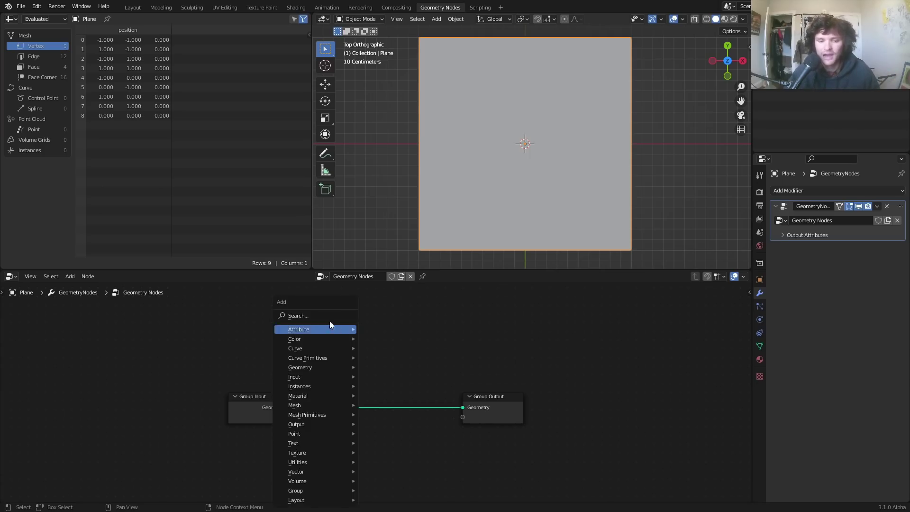
pyautogui.click(328, 318)
pyautogui.write('instance')
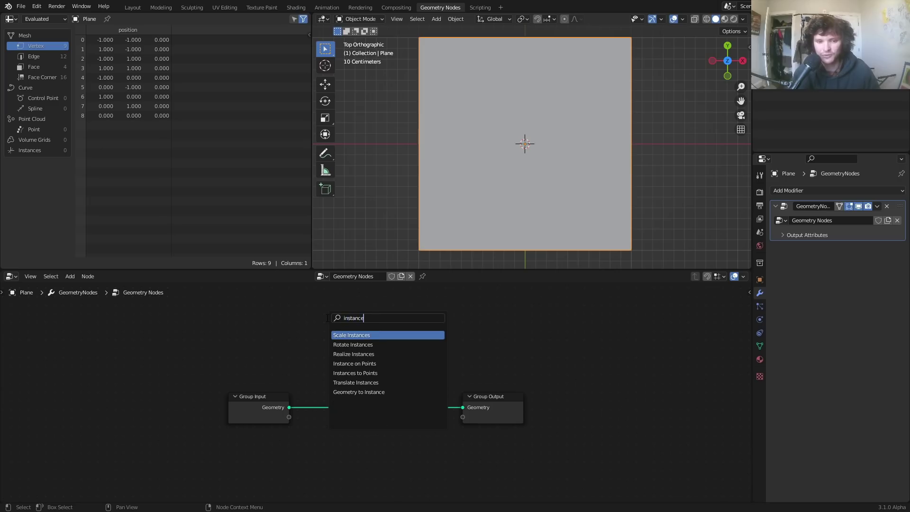
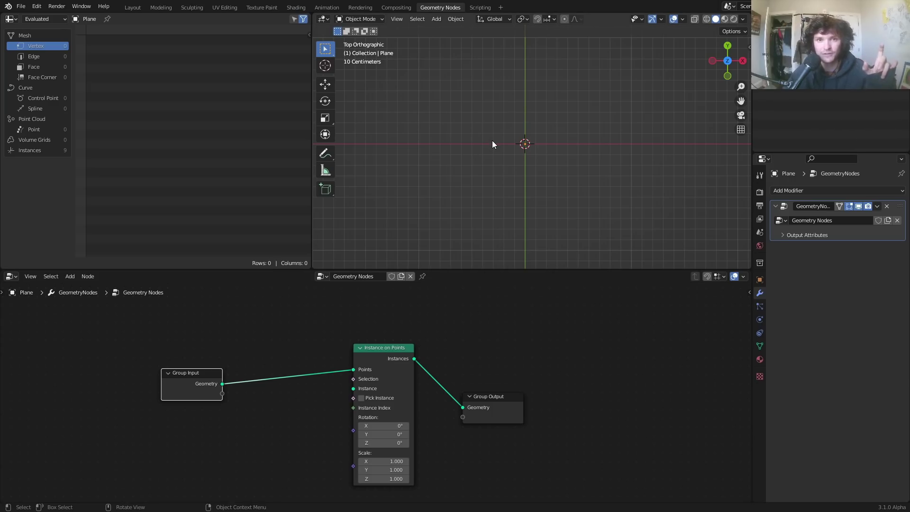
# Add a String to Curves node and connect its Curves output to the Instance input of Instance on Points.
pyautogui.scroll(1, 265, 324)
pyautogui.hotkey('shift', 'a')
pyautogui.write('string to c')
pyautogui.press('Return')
pyautogui.click(226, 403)
pyautogui.moveTo(321, 416); pyautogui.dragTo(350, 387)
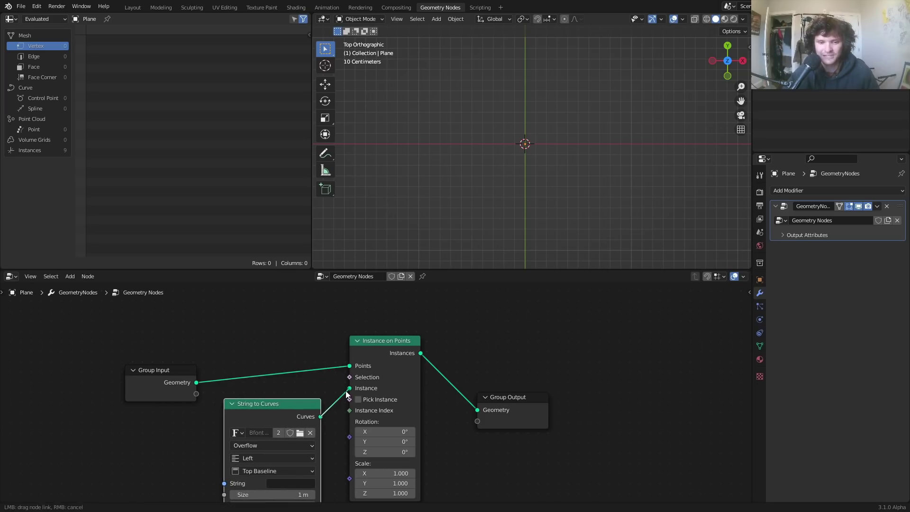
# Set the String to Curves text to "test".
pyautogui.scroll(-5, 320, 420)
pyautogui.click(319, 423)
pyautogui.write('test')
pyautogui.press('Return')
pyautogui.scroll(-1, 524, 193)
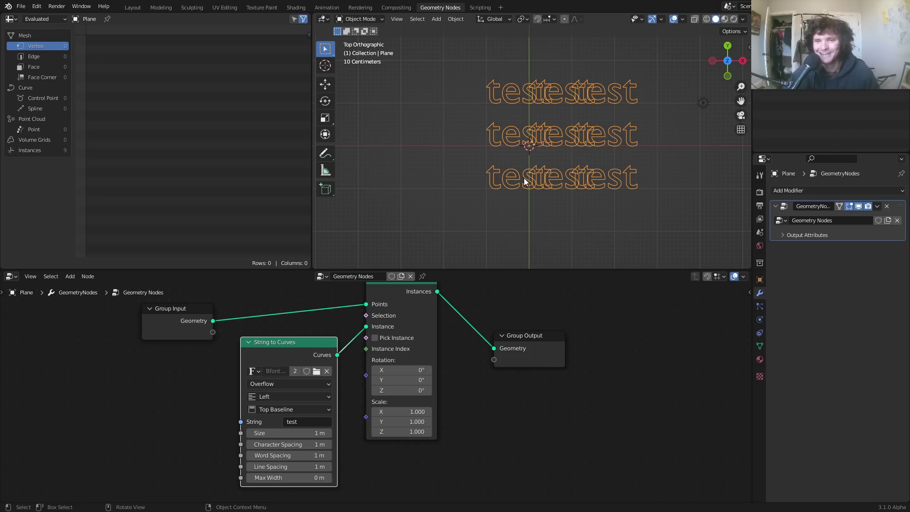
# Align the string curves to Center and Middle and reduce their size to 0.53 m.
pyautogui.scroll(2, 285, 370)
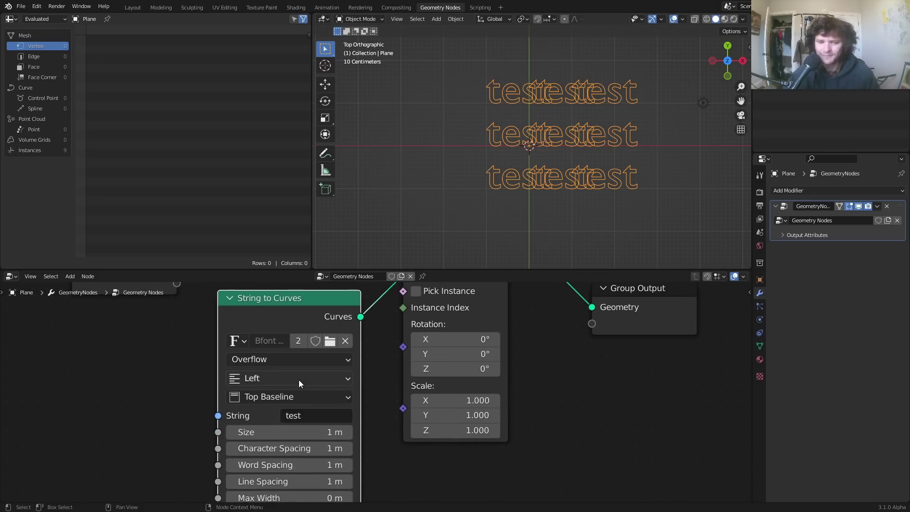
pyautogui.click(298, 379)
pyautogui.click(280, 412)
pyautogui.click(266, 396)
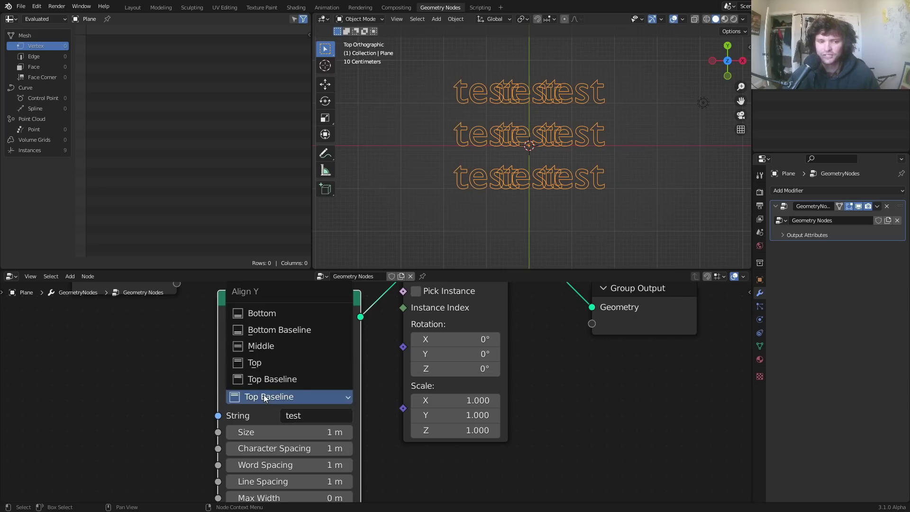
pyautogui.click(260, 346)
pyautogui.moveTo(284, 432); pyautogui.dragTo(247, 432)
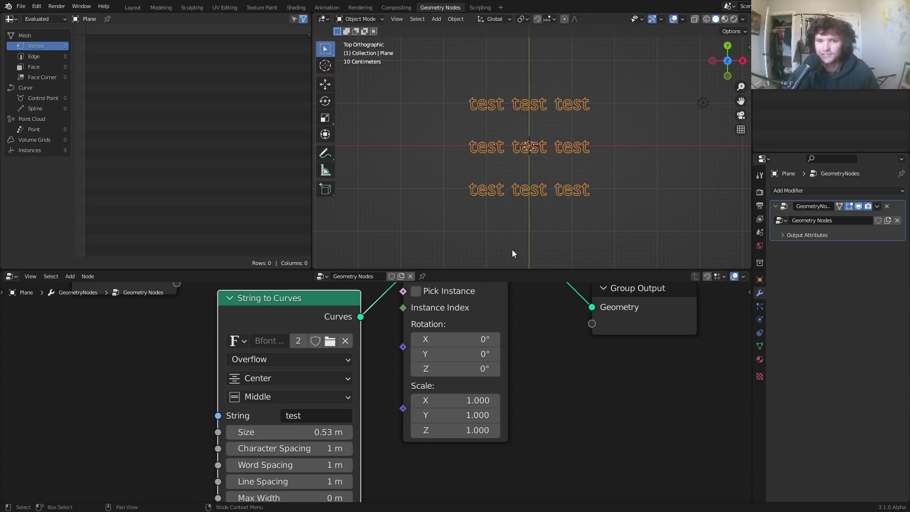
# Try moving a corner vertex and the centre vertex of the plane in Edit Mode, cancelling both moves.
pyautogui.press('Tab')
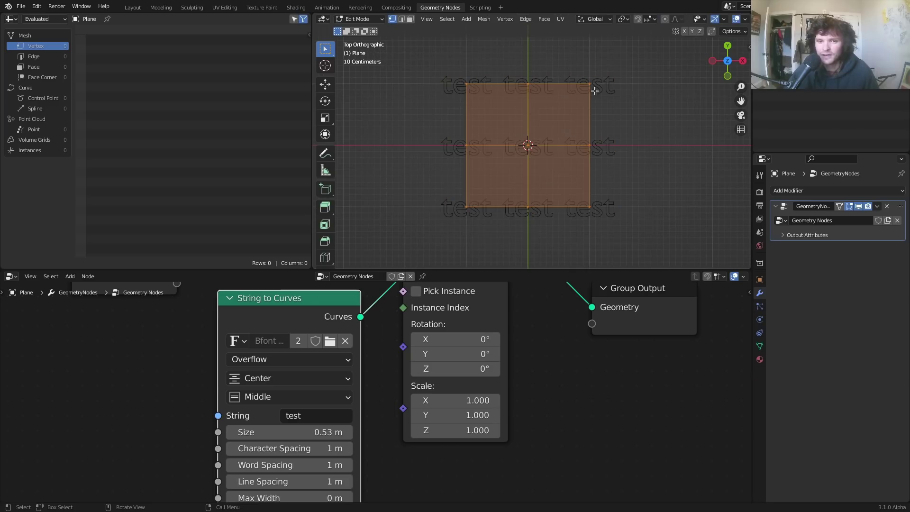
pyautogui.click(467, 85)
pyautogui.press('g')
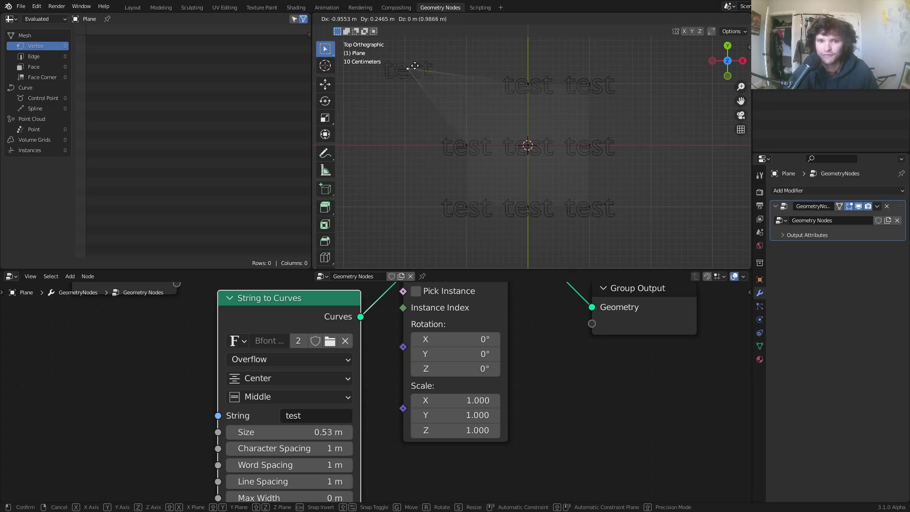
pyautogui.press('Escape')
pyautogui.click(529, 147)
pyautogui.press('g')
pyautogui.press('Escape')
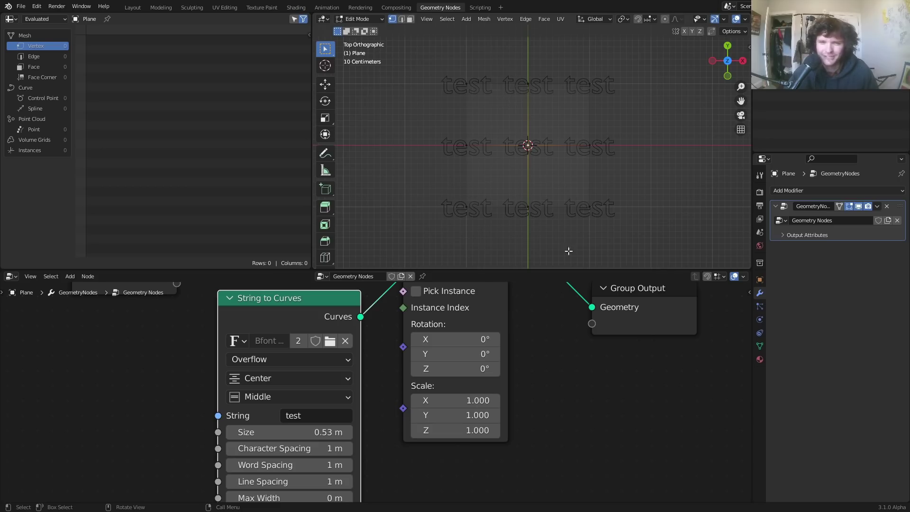
# Examine the plane's individual faces by selecting them one at a time in face select mode, and return to Object Mode.
pyautogui.moveTo(482, 290); pyautogui.dragTo(424, 368, button='middle')
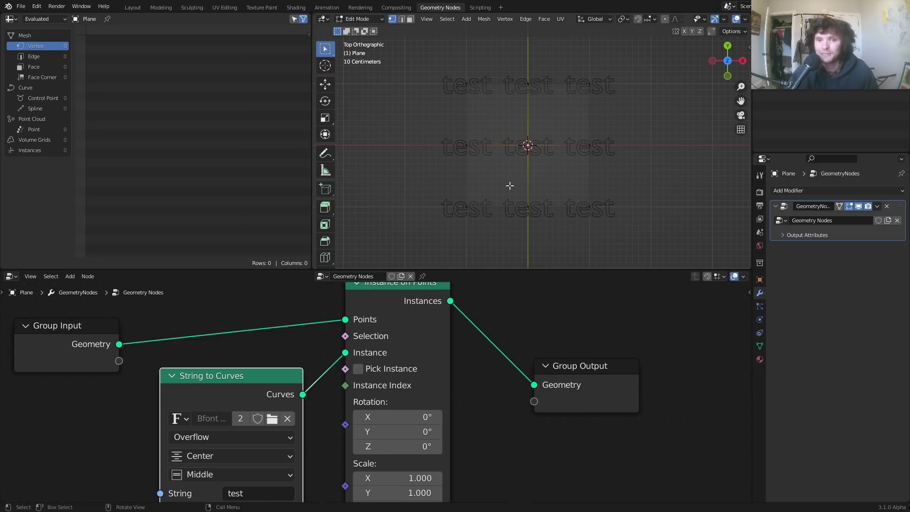
pyautogui.scroll(1, 494, 112)
pyautogui.press('3')
pyautogui.click(485, 114)
pyautogui.click(566, 107)
pyautogui.click(528, 188)
pyautogui.click(496, 108)
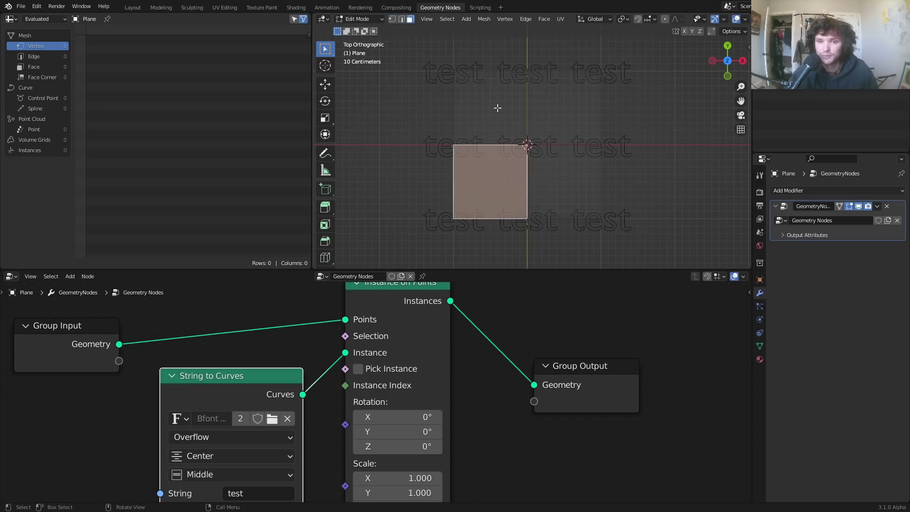
pyautogui.click(569, 107)
pyautogui.press('Tab')
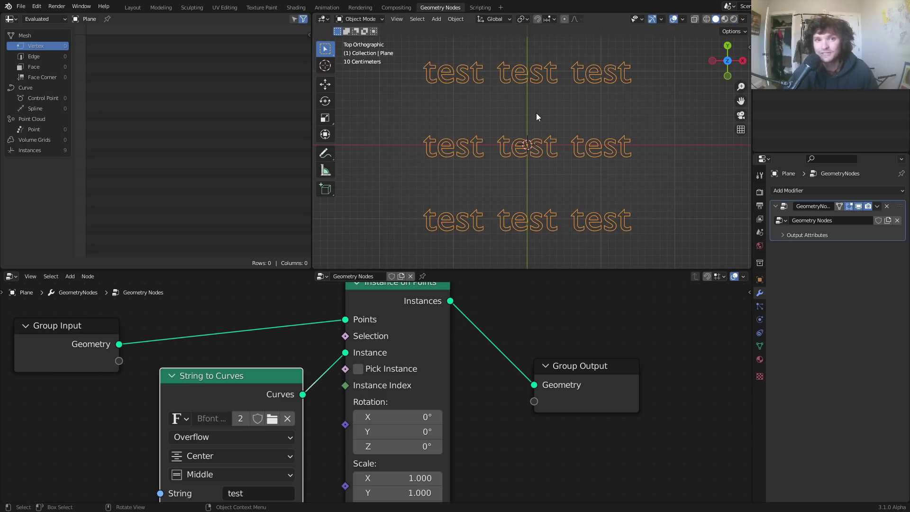
# Add an unconnected Dual Mesh node above the link from Group Input to Instance on Points.
pyautogui.moveTo(229, 309); pyautogui.dragTo(402, 366, button='middle')
pyautogui.hotkey('shift', 'a')
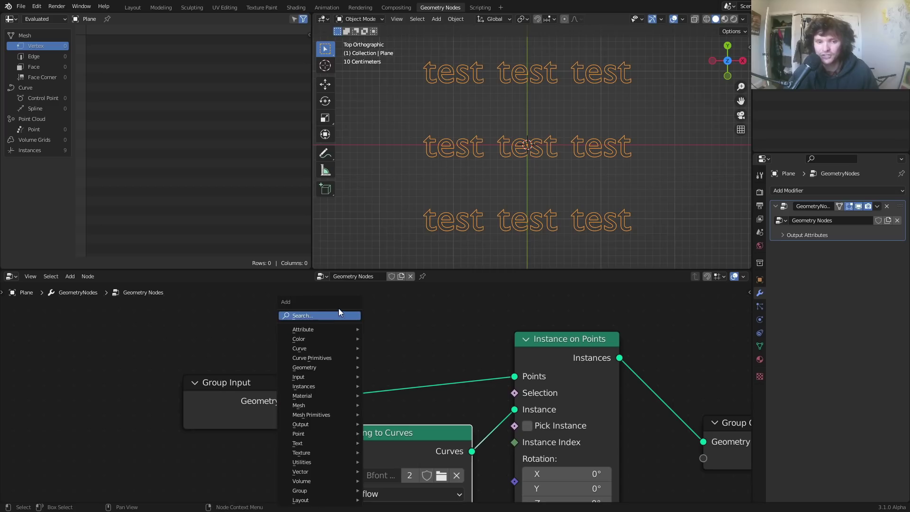
pyautogui.click(346, 315)
pyautogui.write('dual')
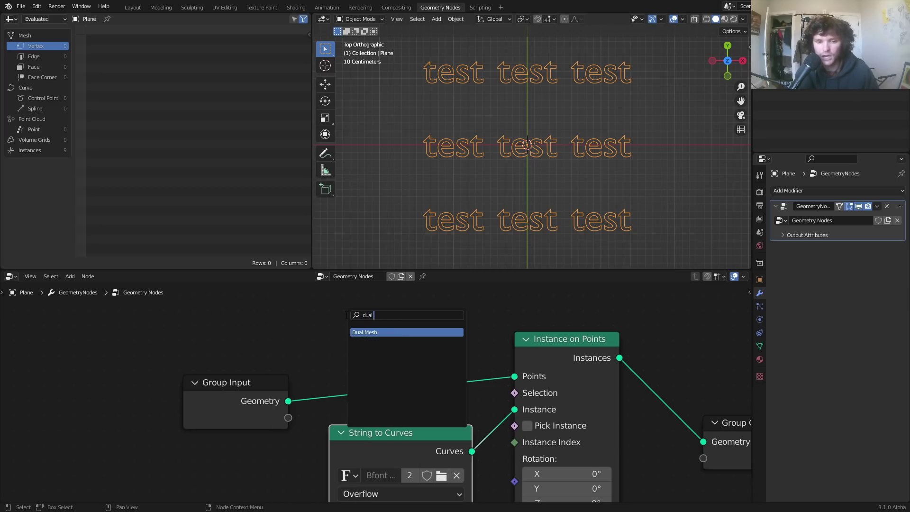
pyautogui.press('Return')
pyautogui.click(342, 321)
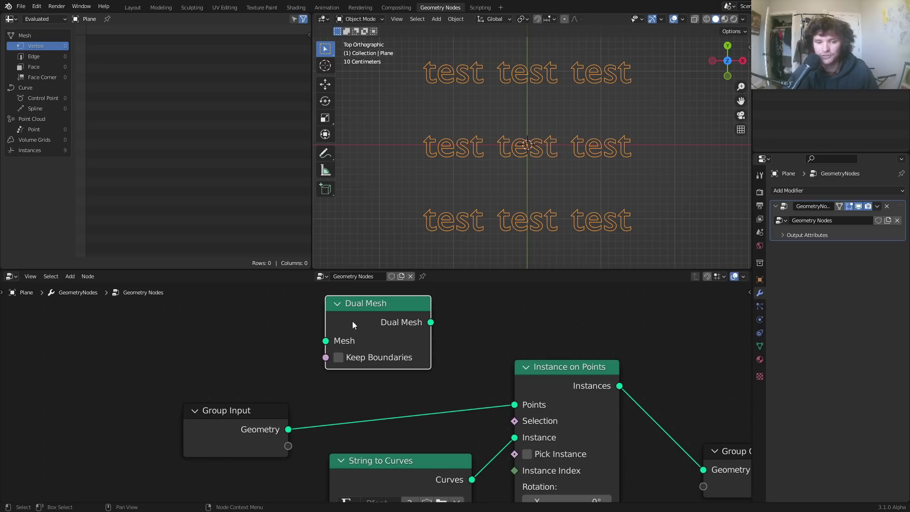
# Add a Cylinder mesh primitive node and preview its mesh in perspective.
pyautogui.hotkey('shift', 'a')
pyautogui.click(246, 308)
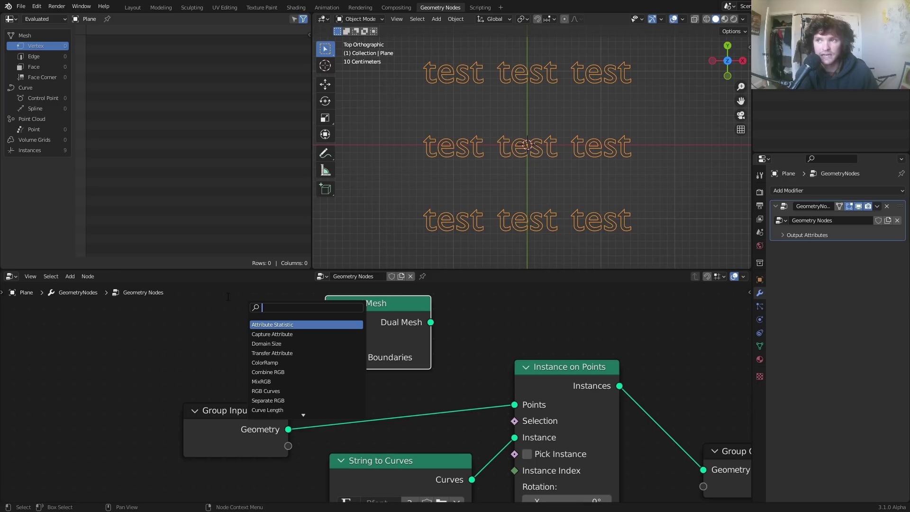
pyautogui.write('cyl')
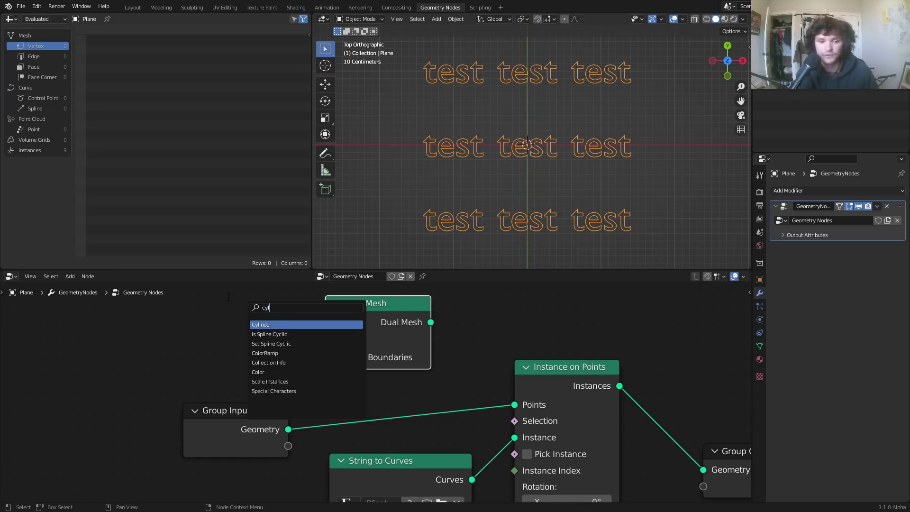
pyautogui.press('Return')
pyautogui.click(37, 309)
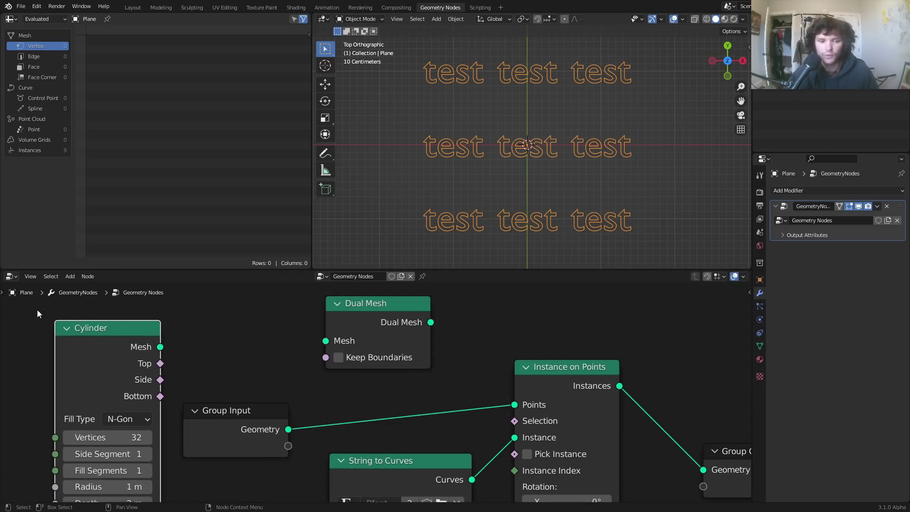
pyautogui.keyDown('ctrl'); pyautogui.keyDown('shift'); pyautogui.click(116, 340); pyautogui.keyUp('shift'); pyautogui.keyUp('ctrl')
pyautogui.moveTo(550, 118); pyautogui.dragTo(531, 142, button='middle')
# Connect the cylinder's mesh to the Dual Mesh node and preview the resulting dual mesh from several angles.
pyautogui.moveTo(160, 347); pyautogui.dragTo(325, 340)
pyautogui.moveTo(562, 157); pyautogui.dragTo(567, 76, button='middle')
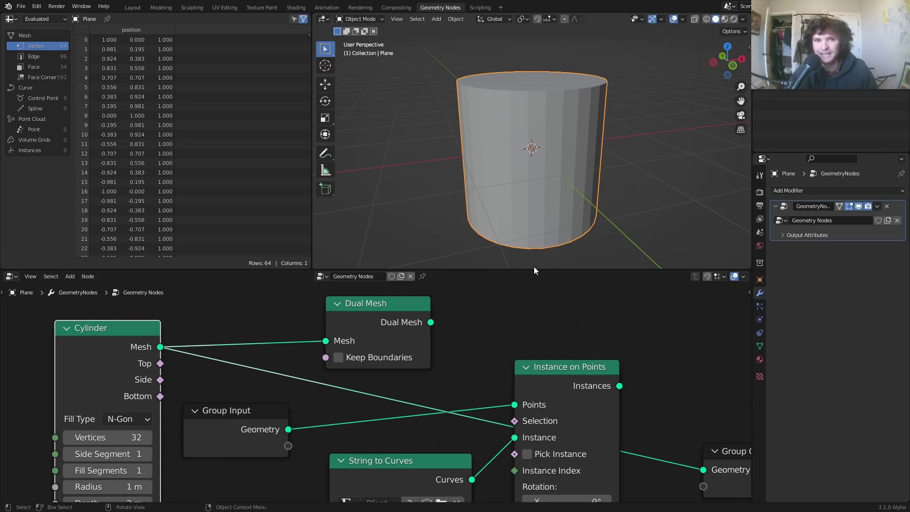
pyautogui.scroll(-3, 467, 315)
pyautogui.keyDown('ctrl'); pyautogui.keyDown('shift'); pyautogui.click(334, 323); pyautogui.keyUp('shift'); pyautogui.keyUp('ctrl')
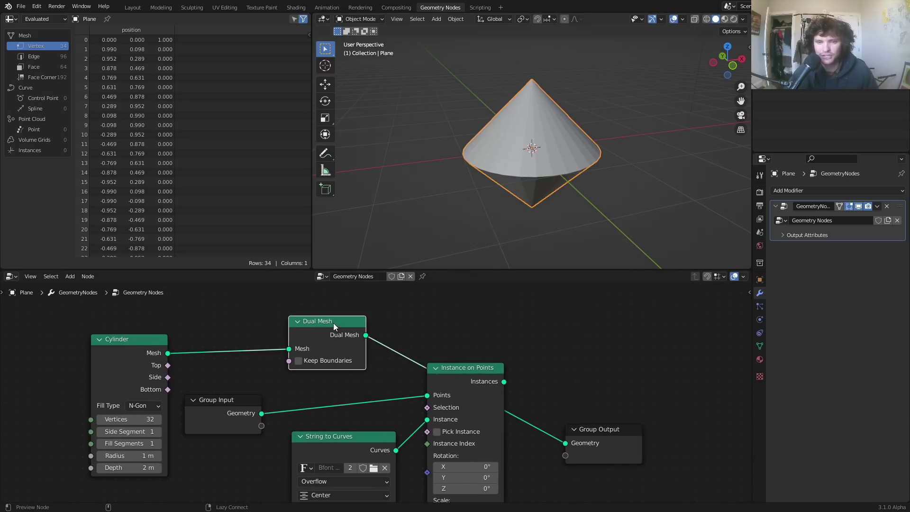
pyautogui.moveTo(525, 183); pyautogui.dragTo(567, 123, button='middle')
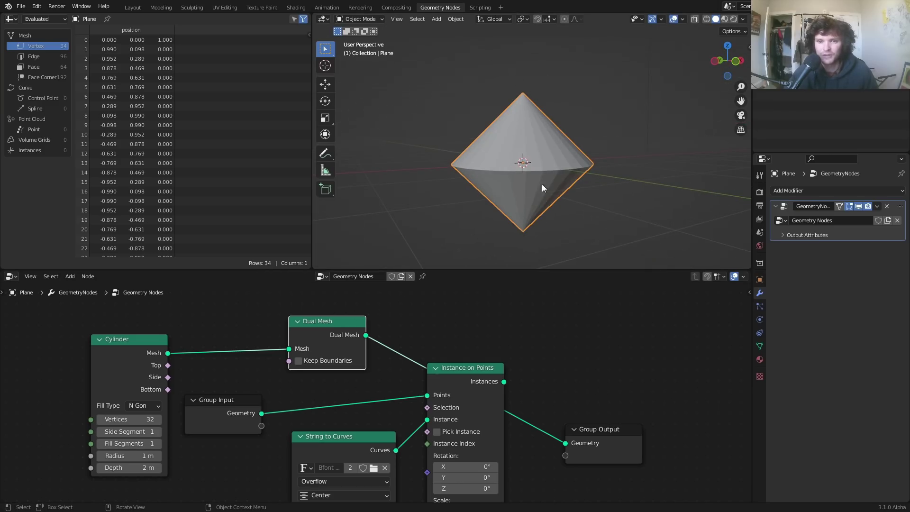
# Try chaining duplicates of the Dual Mesh node after the first one and undo them.
pyautogui.moveTo(347, 326); pyautogui.dragTo(291, 309)
pyautogui.hotkey('shift', 'd')
pyautogui.click(360, 323)
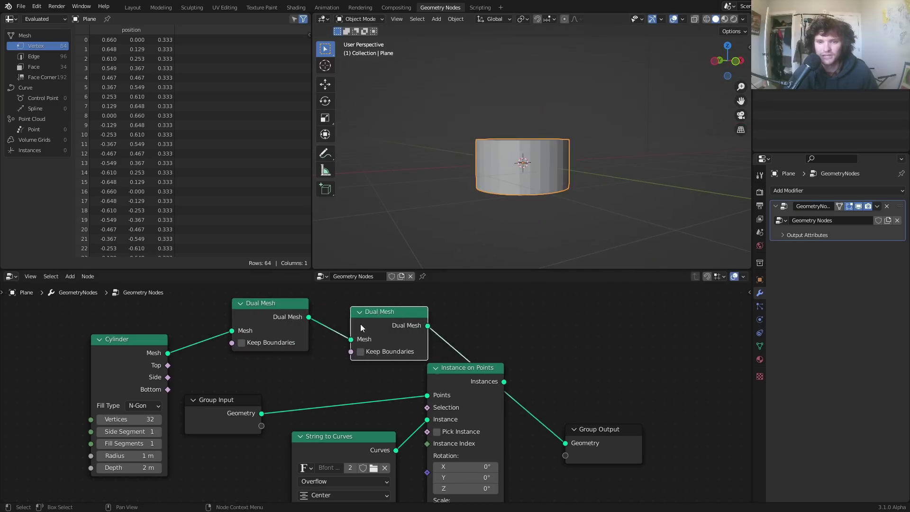
pyautogui.hotkey('shift', 'd')
pyautogui.click(452, 317)
pyautogui.hotkey('ctrl', 'z')
pyautogui.hotkey('ctrl', 'z')
pyautogui.hotkey('ctrl', 'z')
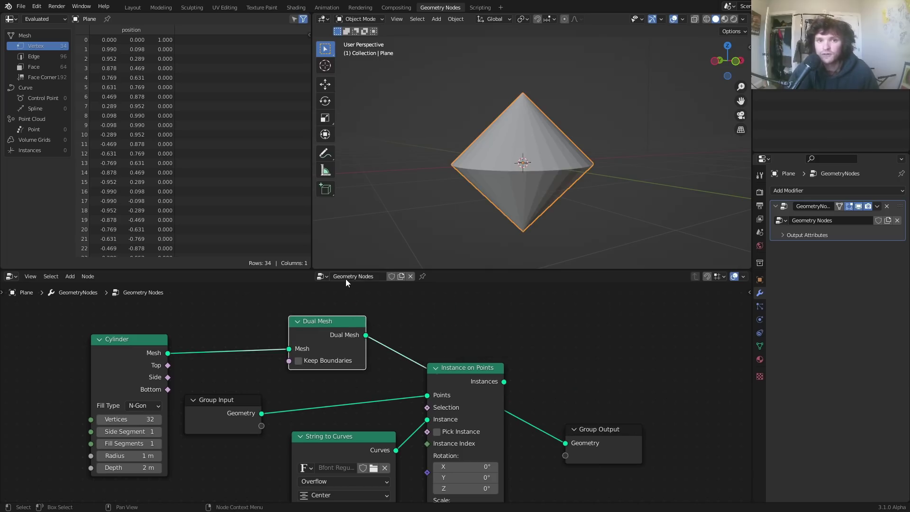
# Delete the Cylinder node and route the Instance on Points result back to the Group Output.
pyautogui.click(100, 351)
pyautogui.press('x')
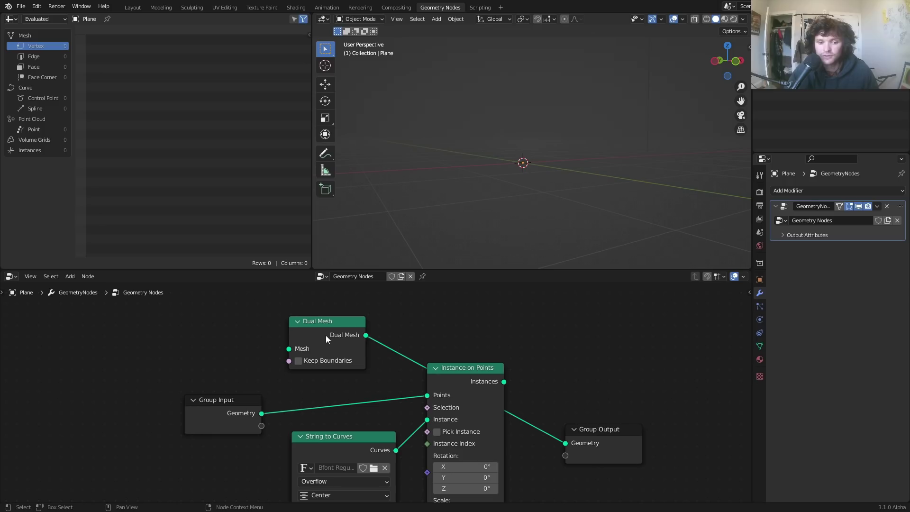
pyautogui.keyDown('ctrl'); pyautogui.keyDown('shift'); pyautogui.click(474, 367); pyautogui.keyUp('shift'); pyautogui.keyUp('ctrl')
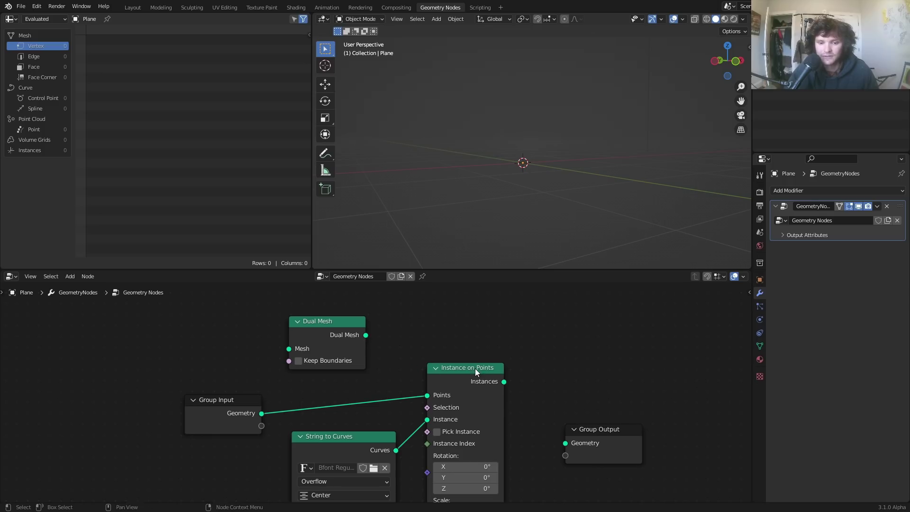
# Insert the Dual Mesh node between Group Input and the Points input of Instance on Points.
pyautogui.moveTo(508, 186); pyautogui.dragTo(473, 212, button='middle')
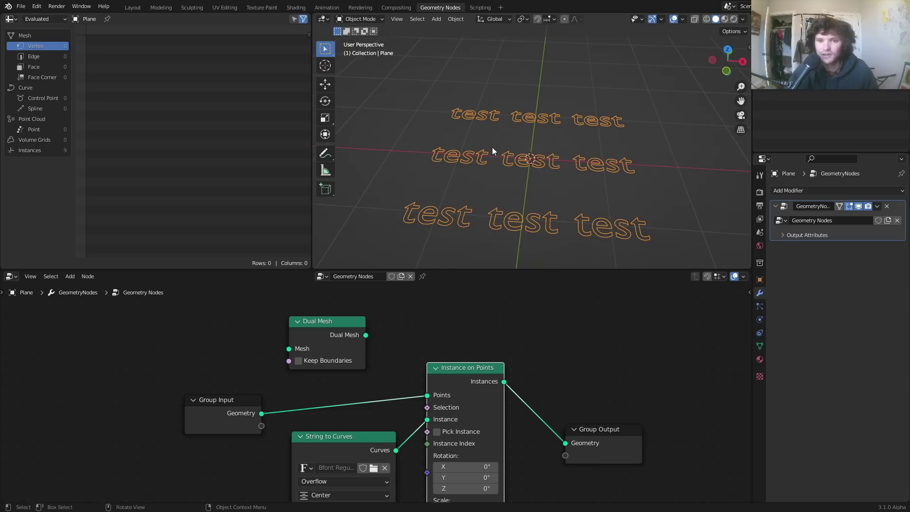
pyautogui.moveTo(338, 323); pyautogui.dragTo(353, 379)
pyautogui.moveTo(503, 209); pyautogui.dragTo(584, 90, button='middle')
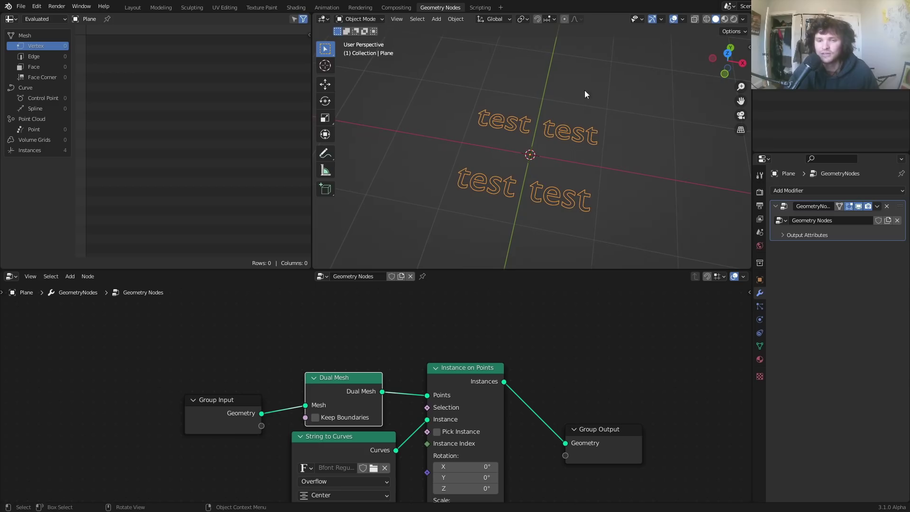
# Return to the top view, move the Group Input node away from Dual Mesh, and preview the original plane geometry.
pyautogui.click(725, 52)
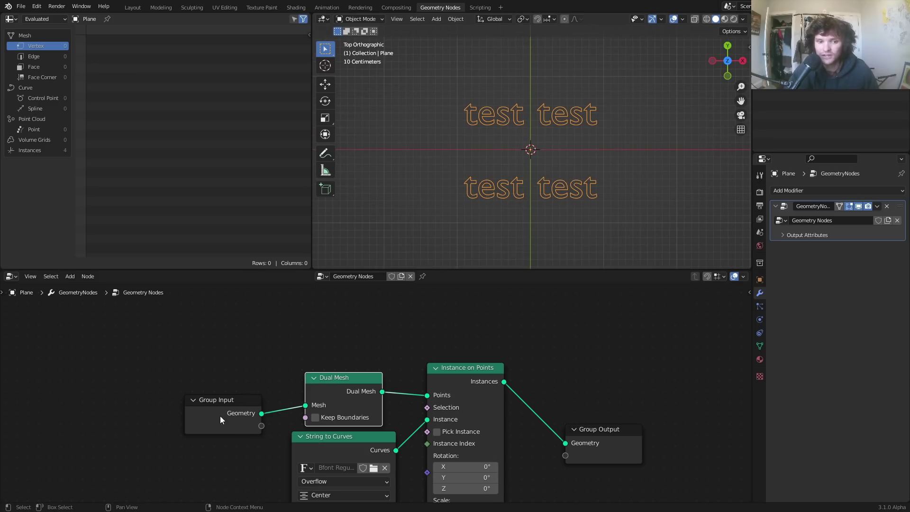
pyautogui.moveTo(224, 406); pyautogui.dragTo(179, 385)
pyautogui.keyDown('ctrl'); pyautogui.keyDown('shift'); pyautogui.click(178, 389); pyautogui.keyUp('shift'); pyautogui.keyUp('ctrl')
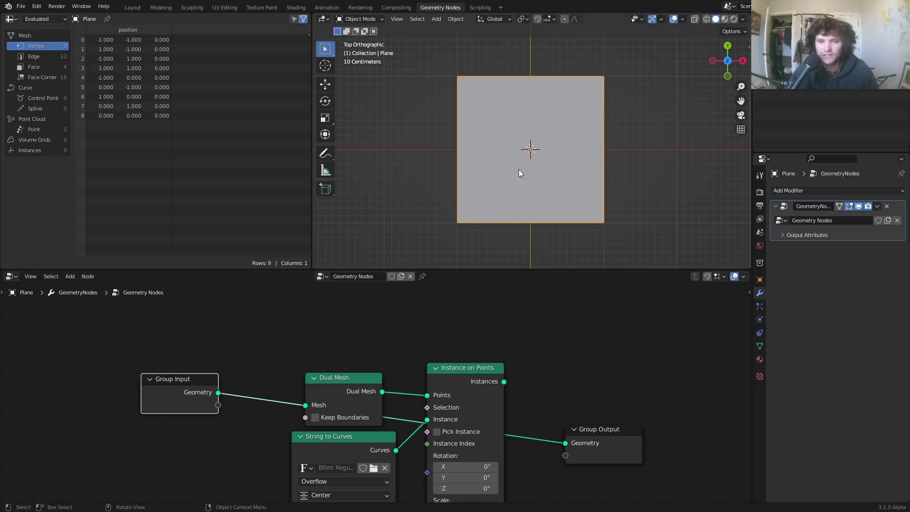
# Preview the Dual Mesh output, and route the Instance on Points result back to the Group Output.
pyautogui.keyDown('ctrl'); pyautogui.keyDown('shift'); pyautogui.click(348, 382); pyautogui.keyUp('shift'); pyautogui.keyUp('ctrl')
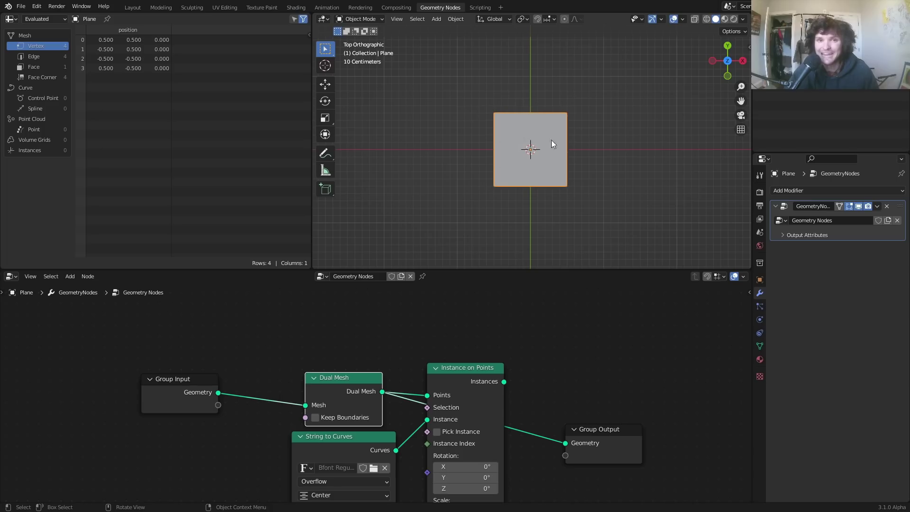
pyautogui.keyDown('ctrl'); pyautogui.keyDown('shift'); pyautogui.click(470, 379); pyautogui.keyUp('shift'); pyautogui.keyUp('ctrl')
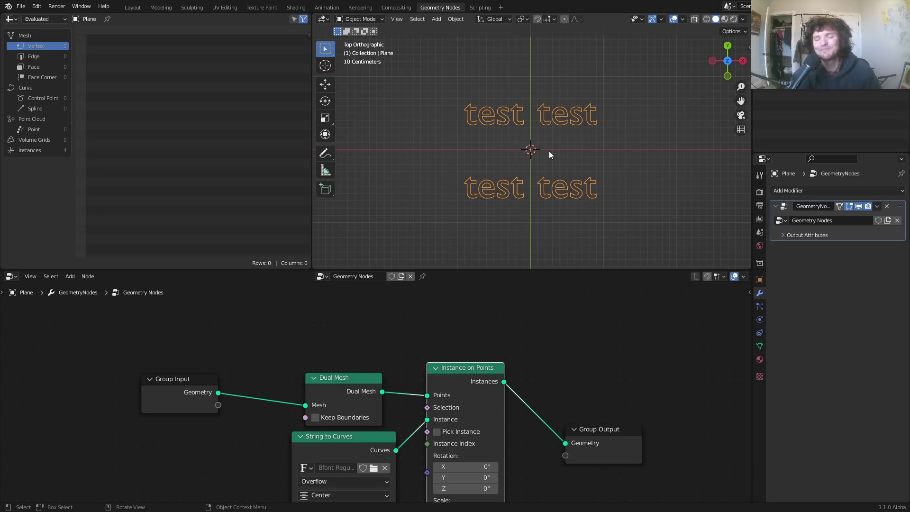
pyautogui.keyDown('shift'); pyautogui.moveTo(558, 138); pyautogui.dragTo(557, 137, button='middle'); pyautogui.keyUp('shift')
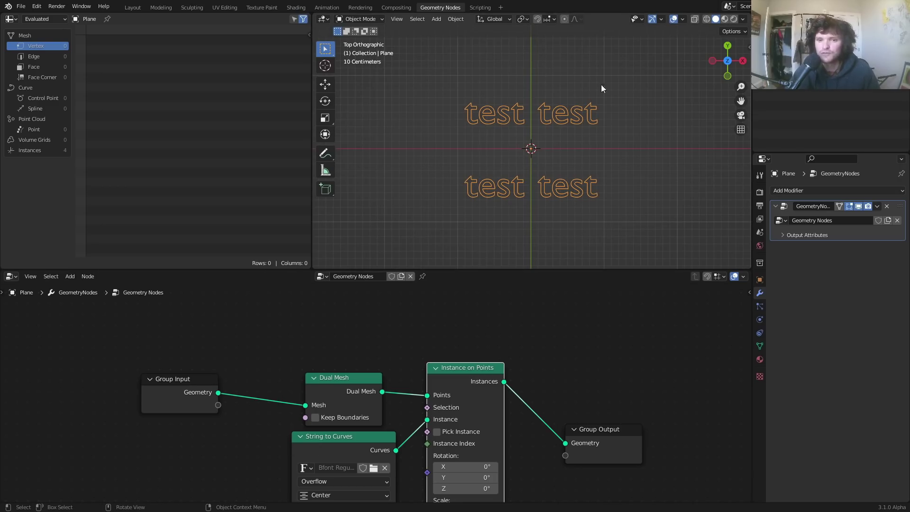
pyautogui.scroll(1, 544, 103)
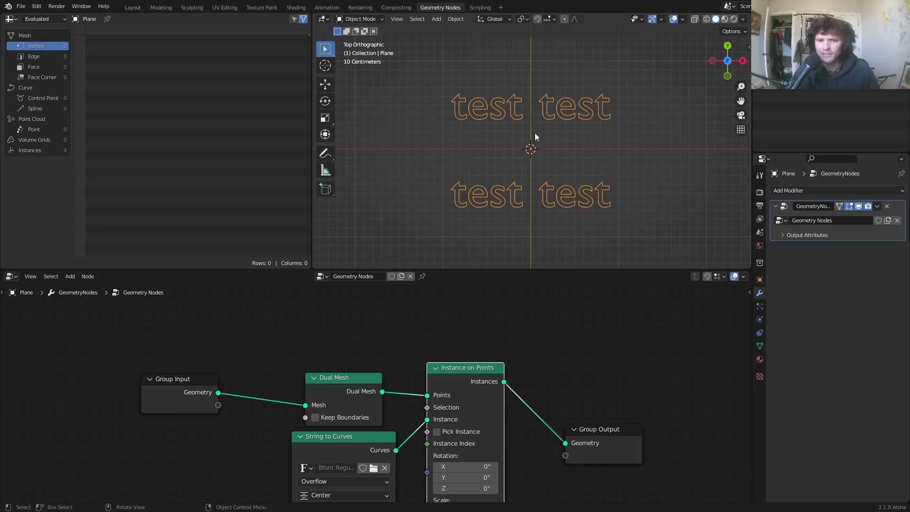
pyautogui.scroll(1, 237, 436)
# Set the String to Curves text to "string".
pyautogui.moveTo(238, 435); pyautogui.dragTo(326, 349, button='middle')
pyautogui.hotkey('shift', 'a')
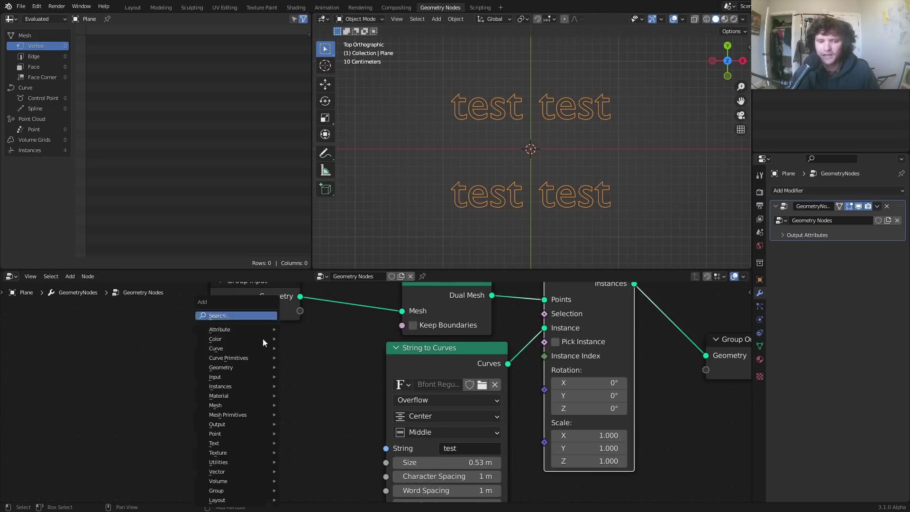
pyautogui.click(462, 449)
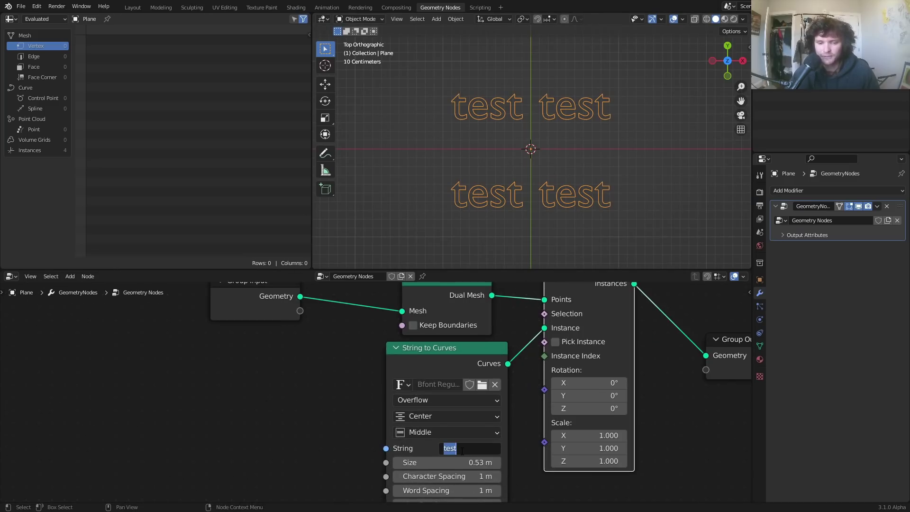
pyautogui.write('string')
pyautogui.press('Return')
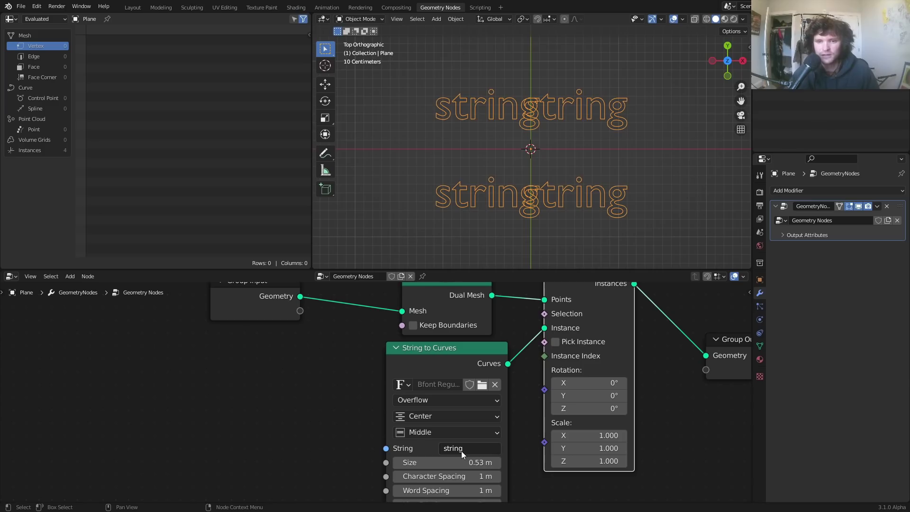
# Add a Value to String node and connect its output to the String input of String to Curves.
pyautogui.hotkey('shift', 'a')
pyautogui.click(278, 316)
pyautogui.write('value to')
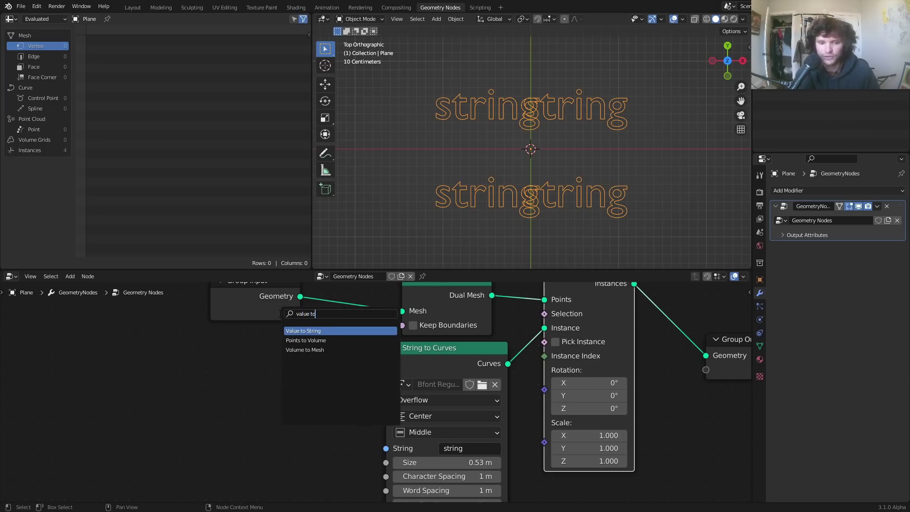
pyautogui.click(304, 350)
pyautogui.click(309, 421)
pyautogui.moveTo(346, 422); pyautogui.dragTo(413, 437)
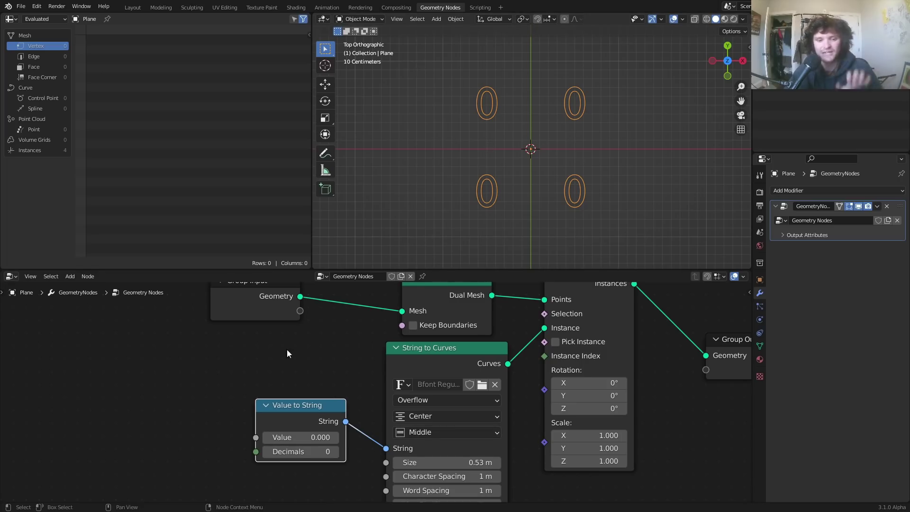
# Set Value to String to 3 decimals and a value of 1.750, and reduce the String to Curves size to 0.32 m.
pyautogui.click(337, 452)
pyautogui.click(338, 453)
pyautogui.click(337, 452)
pyautogui.moveTo(448, 462); pyautogui.dragTo(420, 463)
pyautogui.moveTo(336, 436); pyautogui.dragTo(502, 436)
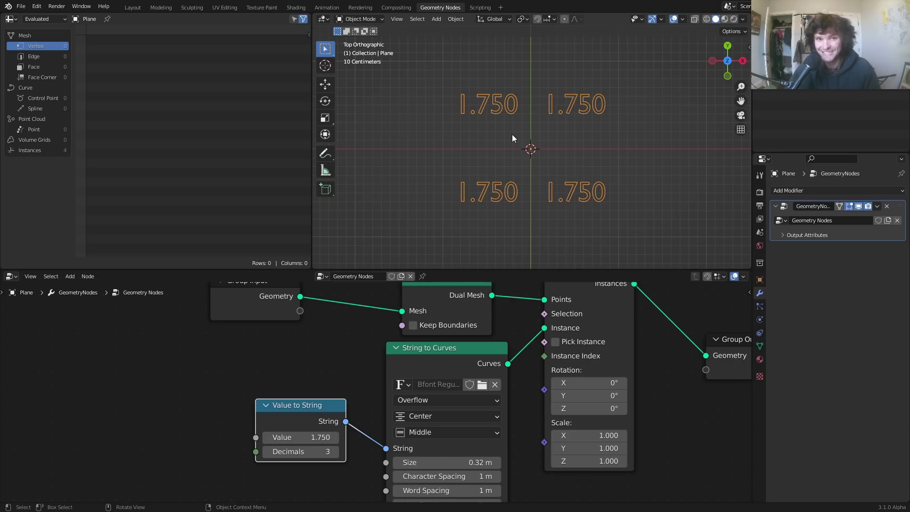
# Join the Group Input geometry with the Instance on Points result through a Join Geometry node, and space out the surrounding nodes.
pyautogui.scroll(-4, 491, 382)
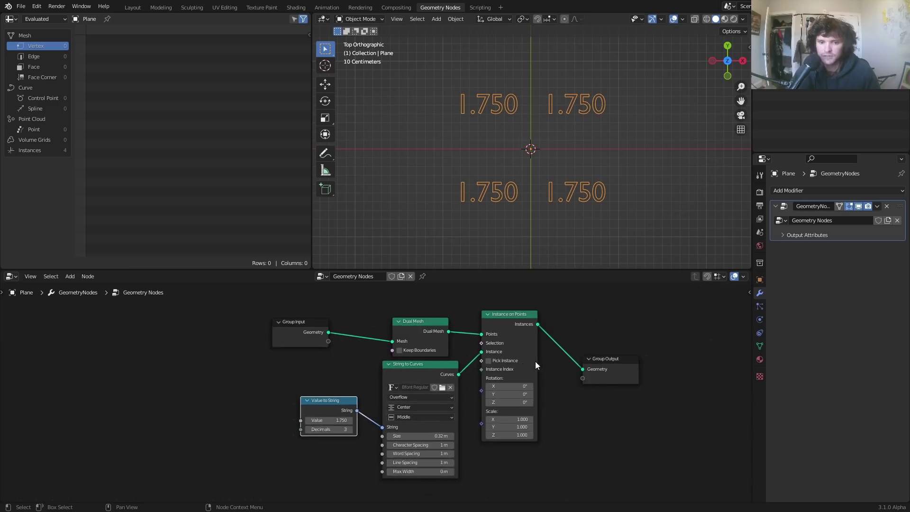
pyautogui.keyDown('ctrl'); pyautogui.keyDown('shift'); pyautogui.moveTo(476, 349); pyautogui.dragTo(287, 354, button='right'); pyautogui.keyUp('shift'); pyautogui.keyUp('ctrl')
pyautogui.moveTo(569, 384); pyautogui.dragTo(657, 378)
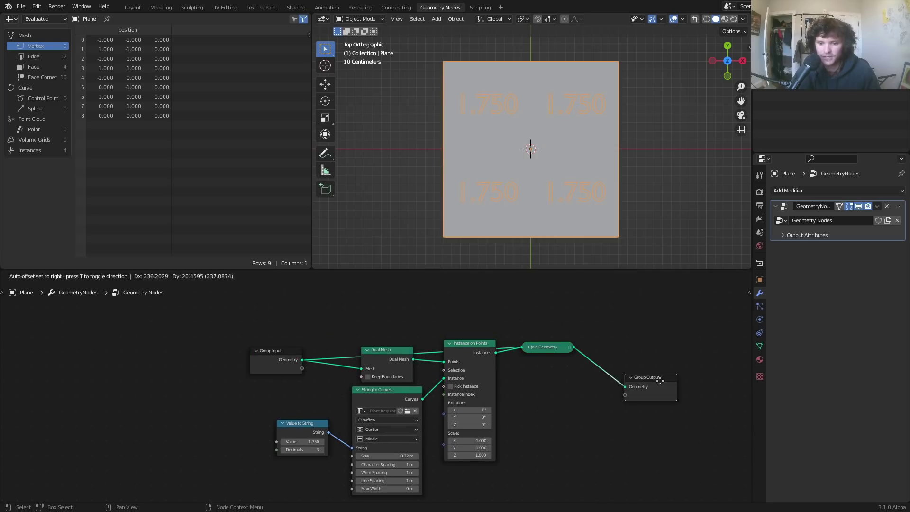
pyautogui.scroll(4, 522, 166)
pyautogui.scroll(-2, 439, 213)
pyautogui.moveTo(479, 349); pyautogui.dragTo(475, 375)
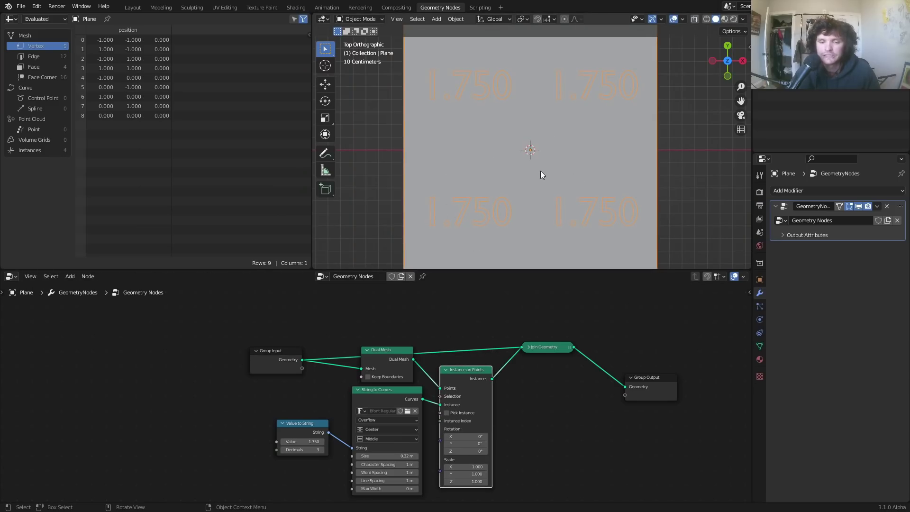
# Save the file to the Desktop as ihaveapatreon.blend.
pyautogui.hotkey('ctrl', 's')
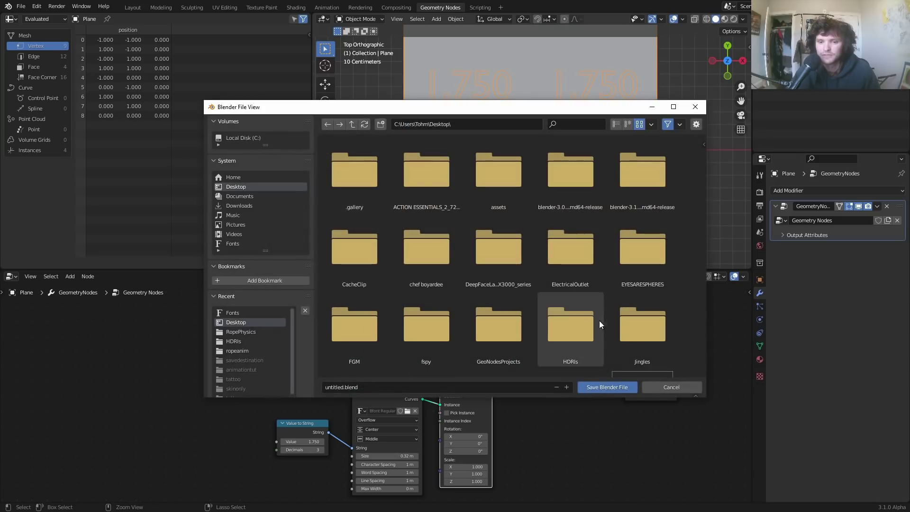
pyautogui.doubleClick(340, 389)
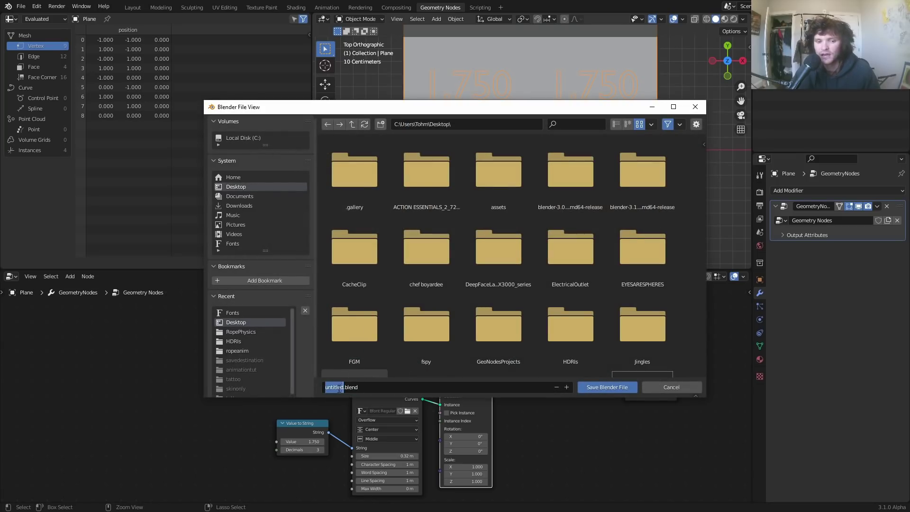
pyautogui.write('ihavepatreon')
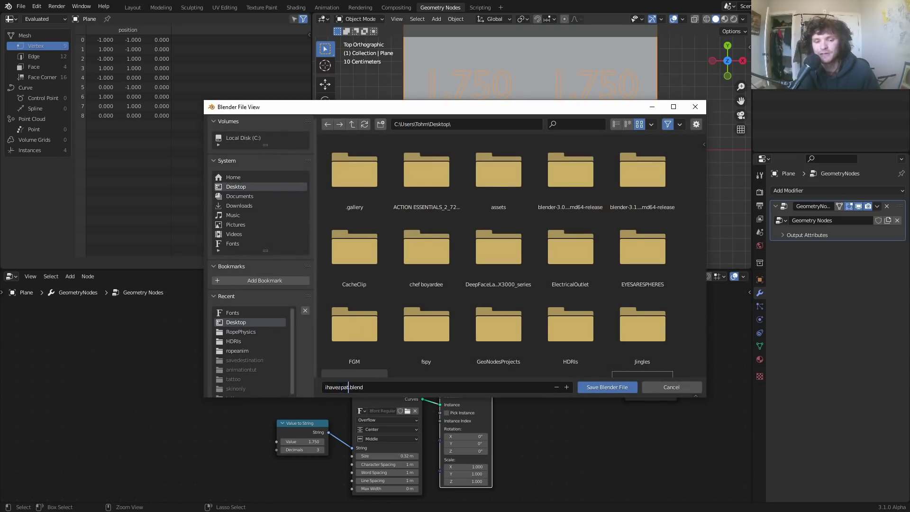
pyautogui.press('Return')
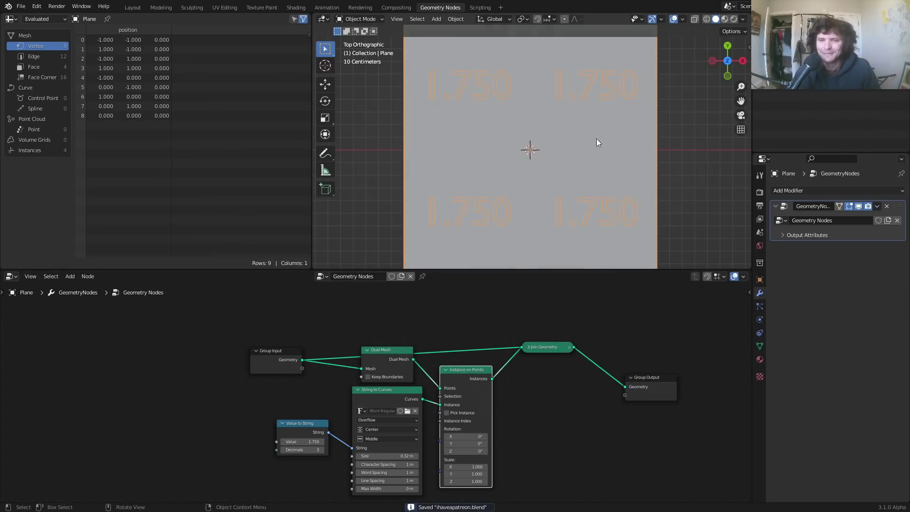
# Add a Face Area node in the empty space before the Value to String node.
pyautogui.scroll(3, 355, 367)
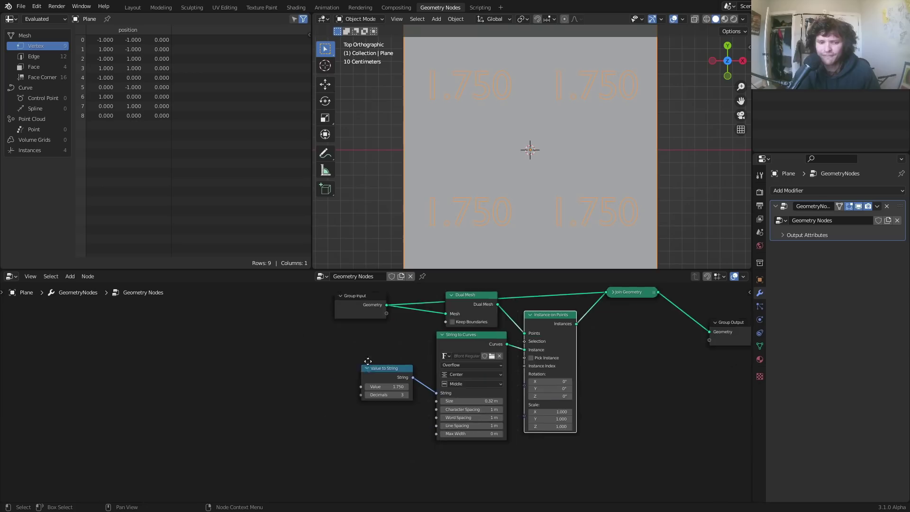
pyautogui.moveTo(392, 381); pyautogui.dragTo(374, 381)
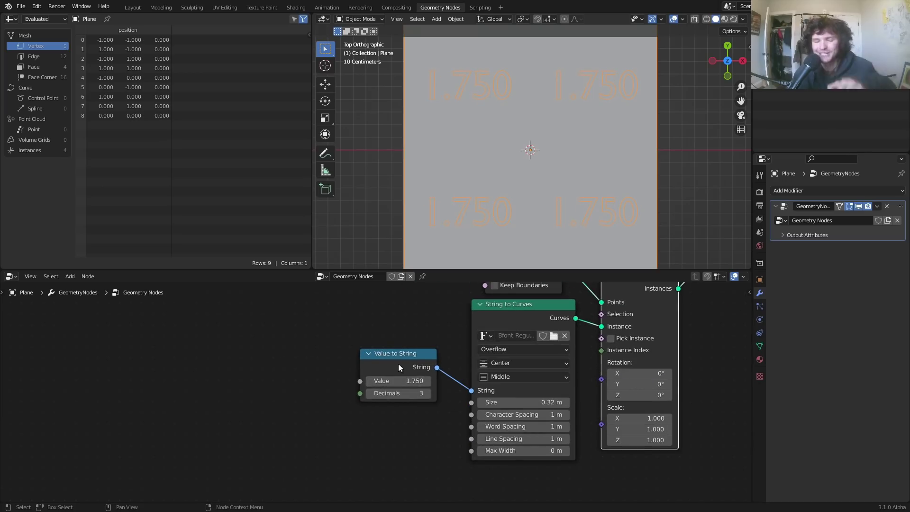
pyautogui.moveTo(270, 335); pyautogui.dragTo(306, 360, button='middle')
pyautogui.hotkey('shift', 'a')
pyautogui.moveTo(260, 407)
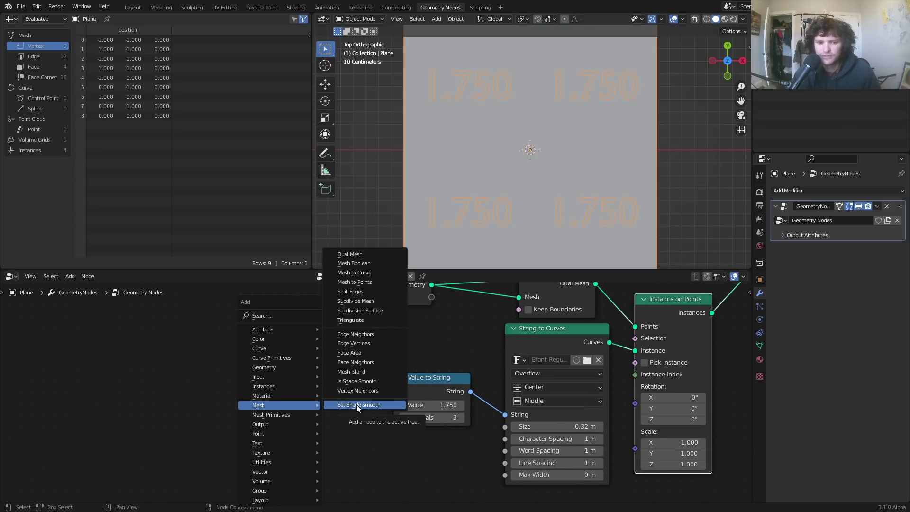
pyautogui.click(349, 353)
pyautogui.click(217, 372)
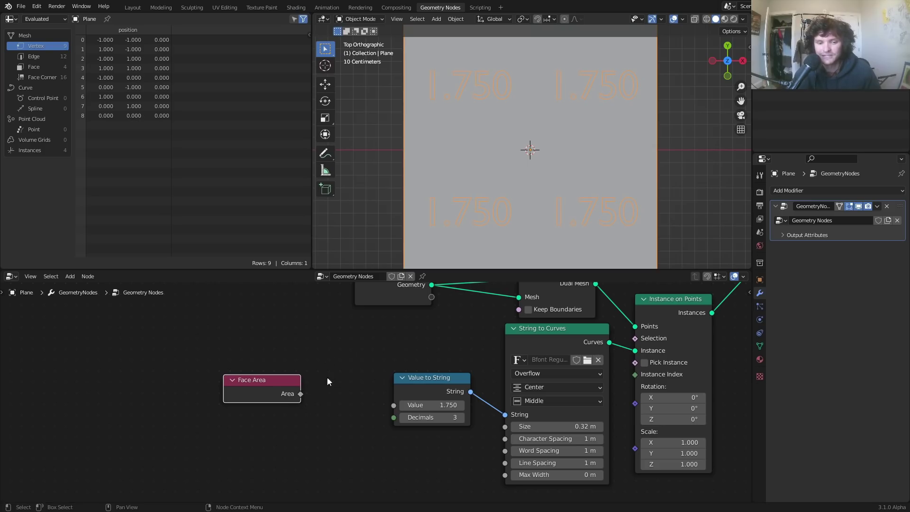
# Connect the Area output of Face Area to the Value input of Value to String.
pyautogui.scroll(2, 324, 378)
pyautogui.scroll(1, 316, 389)
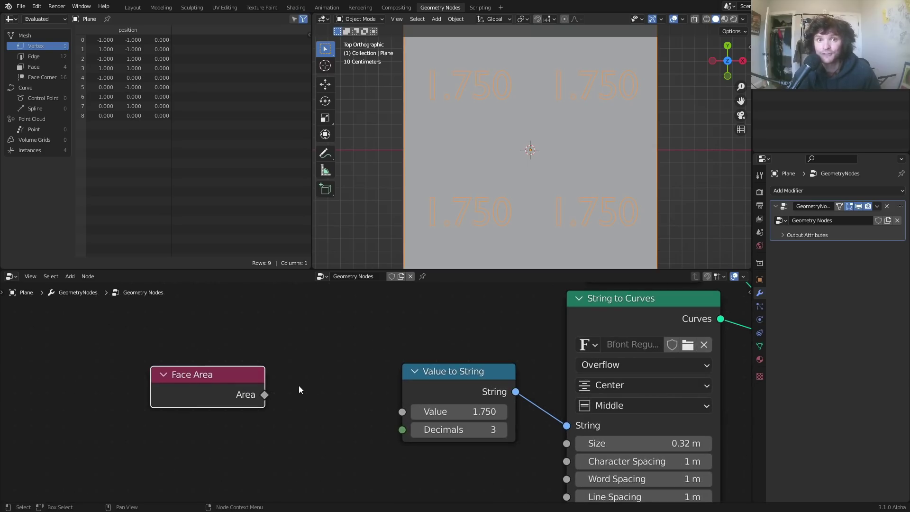
pyautogui.moveTo(265, 394); pyautogui.dragTo(402, 411)
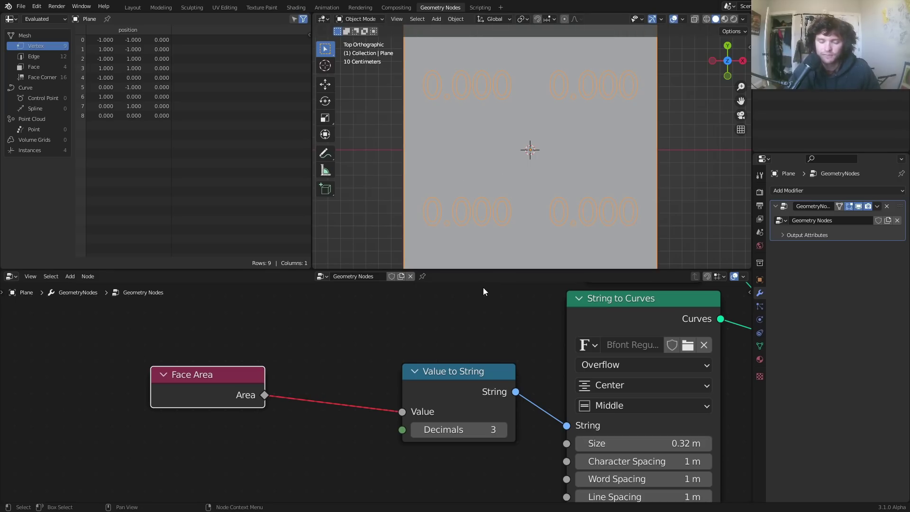
pyautogui.scroll(-1, 462, 184)
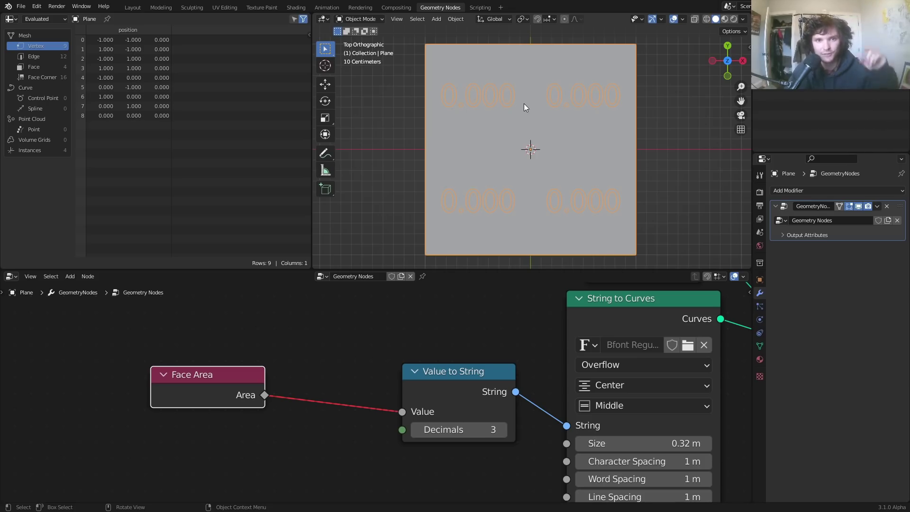
# Move the Face Area and Group Input nodes farther from the rest of the tree to make room for another node.
pyautogui.press('g')
pyautogui.click(148, 403)
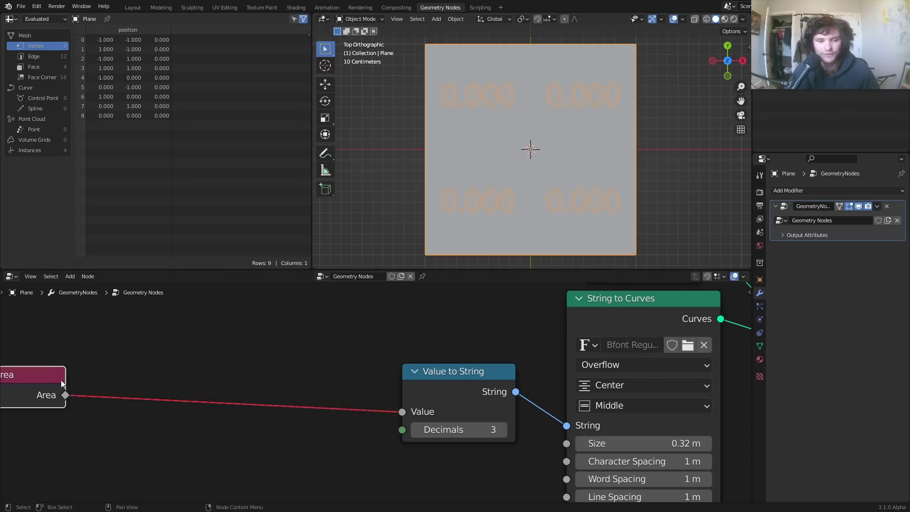
pyautogui.scroll(-5, 377, 352)
pyautogui.moveTo(454, 333); pyautogui.dragTo(270, 334)
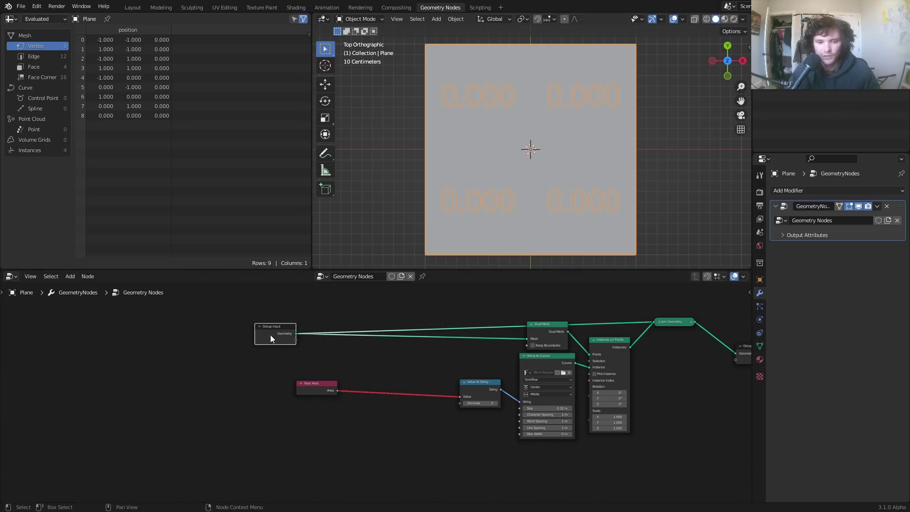
# Insert an Attribute Statistic node on the link between Face Area and Value to String.
pyautogui.scroll(2, 331, 370)
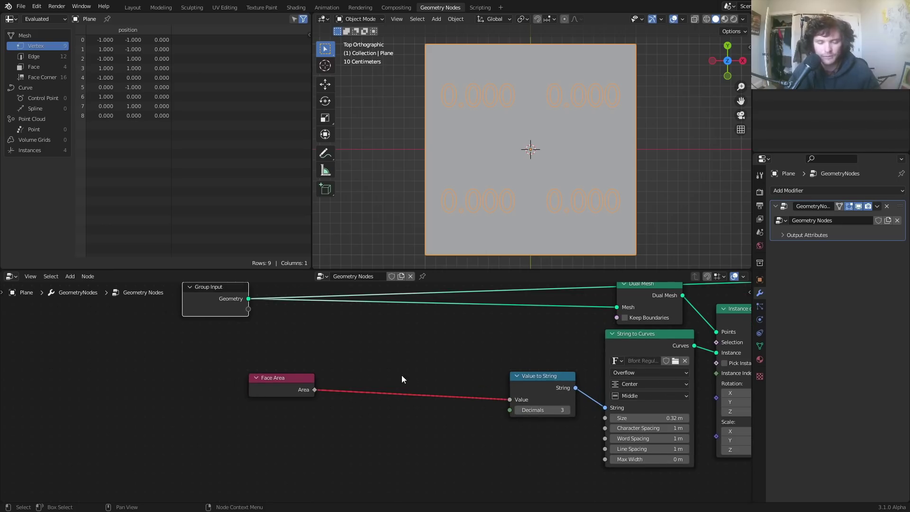
pyautogui.scroll(1, 361, 351)
pyautogui.moveTo(360, 352); pyautogui.dragTo(337, 388, button='middle')
pyautogui.hotkey('shift', 'a')
pyautogui.moveTo(280, 269)
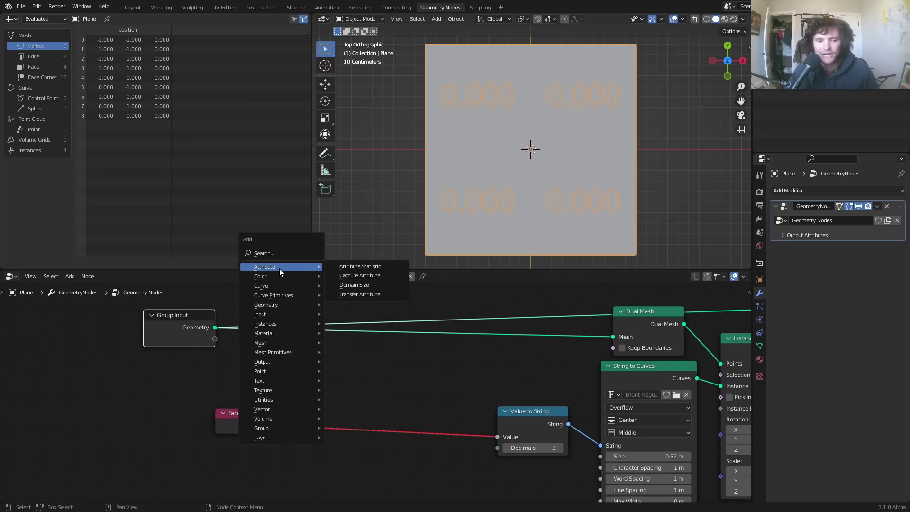
pyautogui.click(369, 267)
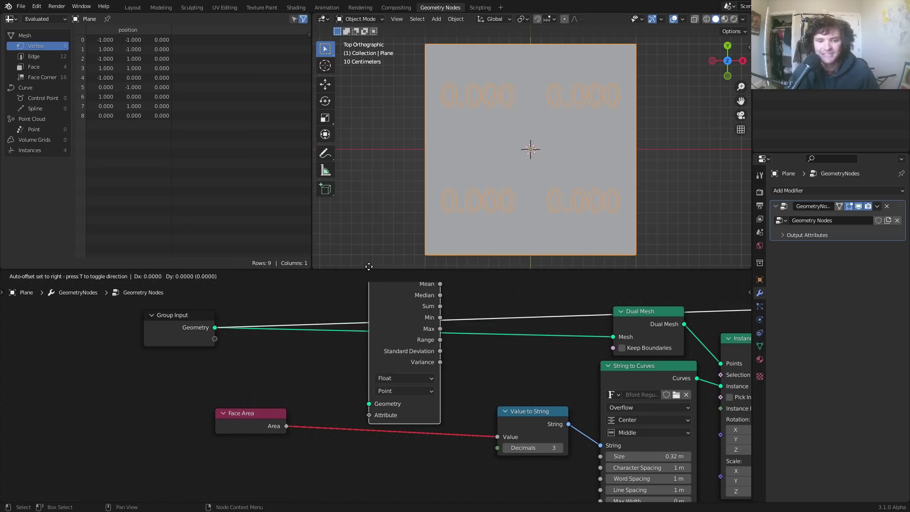
pyautogui.click(349, 358)
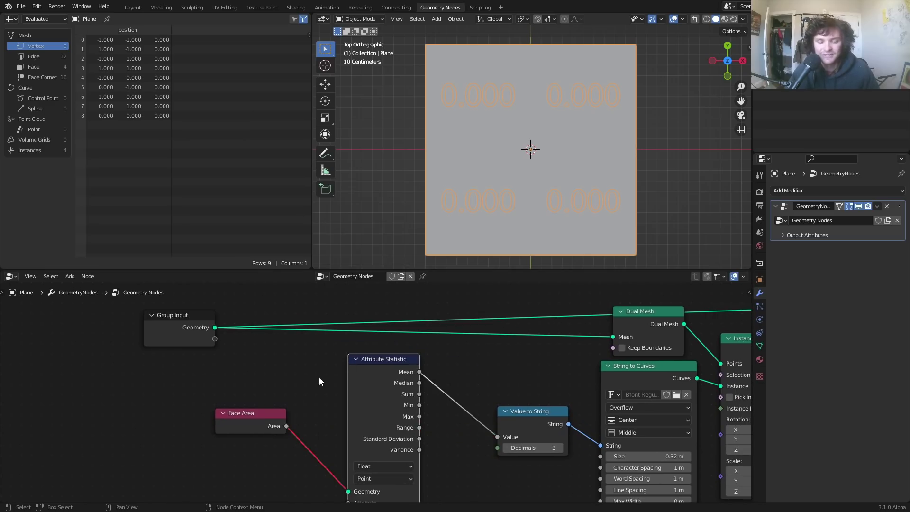
# Feed the Attribute Statistic node with Face Area on its Attribute input and the Group Input geometry on its Geometry input.
pyautogui.moveTo(337, 368); pyautogui.dragTo(360, 337, button='middle')
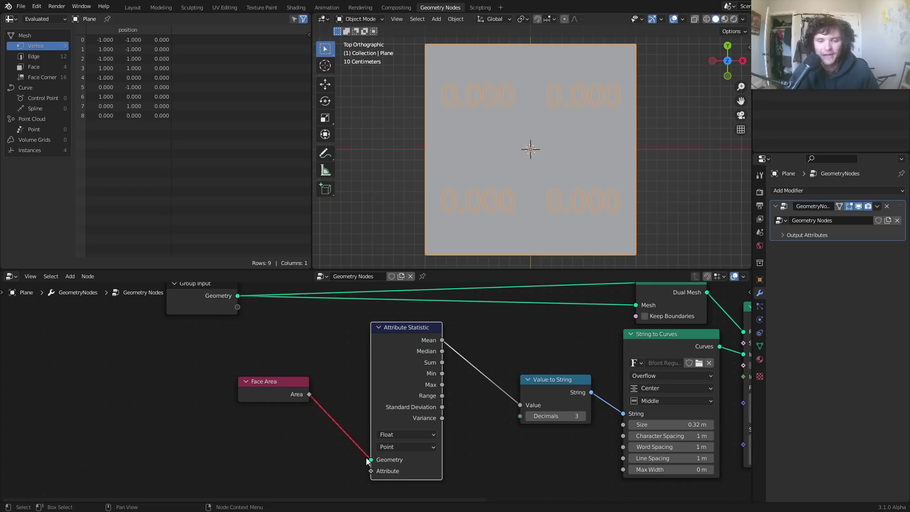
pyautogui.moveTo(372, 460); pyautogui.dragTo(372, 470)
pyautogui.moveTo(280, 396); pyautogui.dragTo(261, 460)
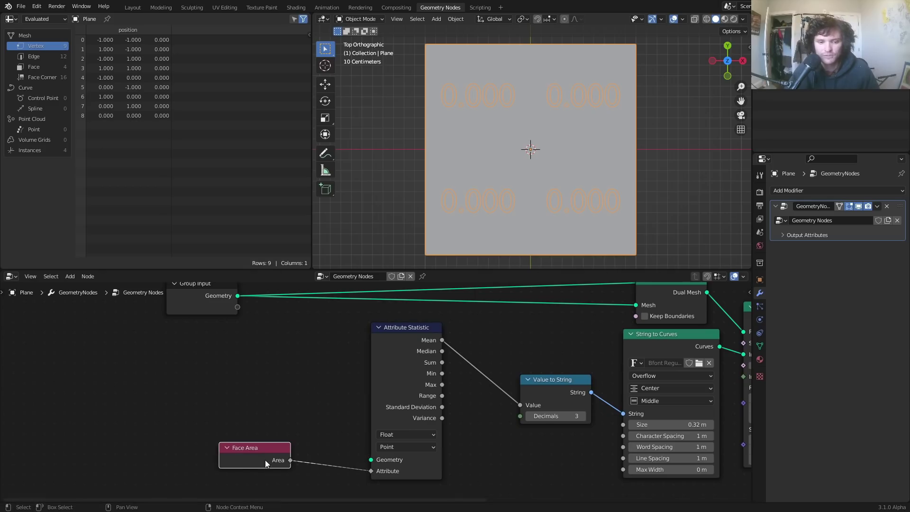
pyautogui.moveTo(313, 370); pyautogui.dragTo(320, 386, button='middle')
pyautogui.moveTo(243, 312); pyautogui.dragTo(377, 476)
pyautogui.moveTo(548, 323); pyautogui.dragTo(465, 342, button='middle')
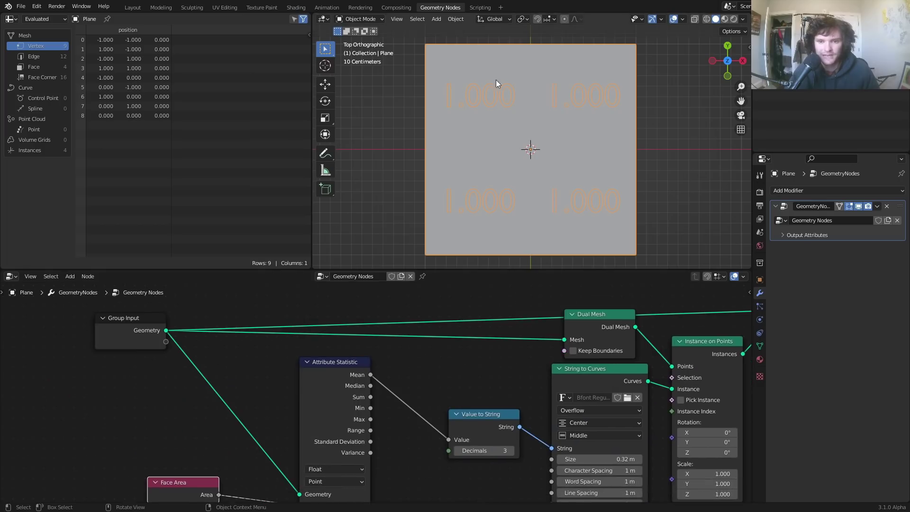
# Connect the Max output of Attribute Statistic to Value to String in place of Mean, with the statistic node shifted closer to Face Area.
pyautogui.scroll(-5, 283, 359)
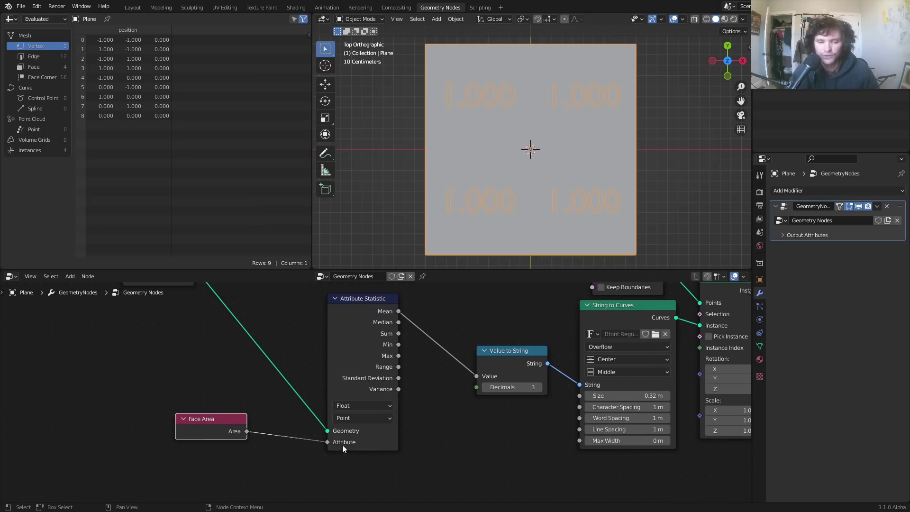
pyautogui.moveTo(382, 316); pyautogui.dragTo(476, 376)
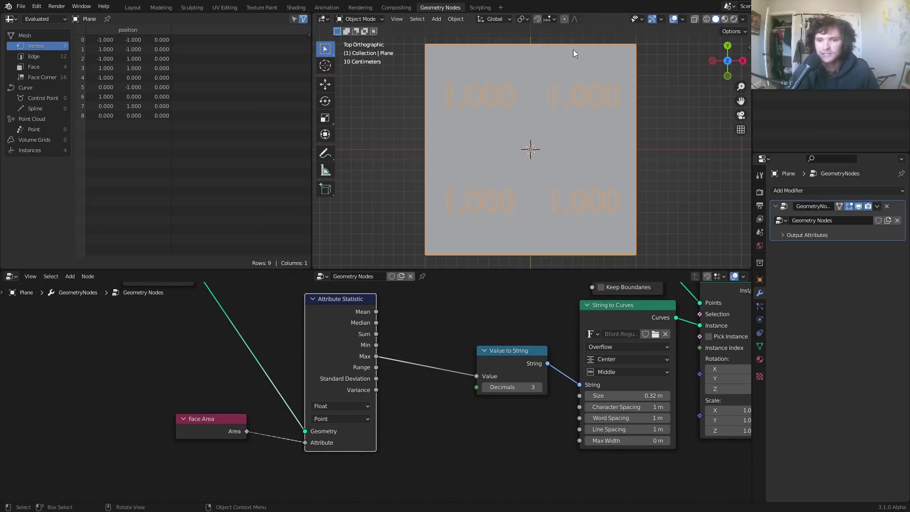
# Enter Edit Mode on the plane, try moving its centre vertex to about X -0.526, Y -0.373, and undo the move.
pyautogui.press('Tab')
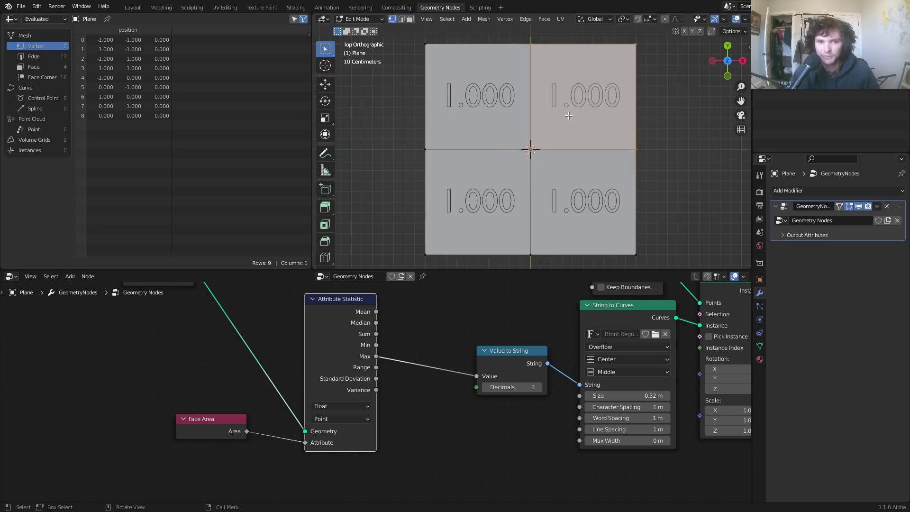
pyautogui.click(531, 149)
pyautogui.press('g')
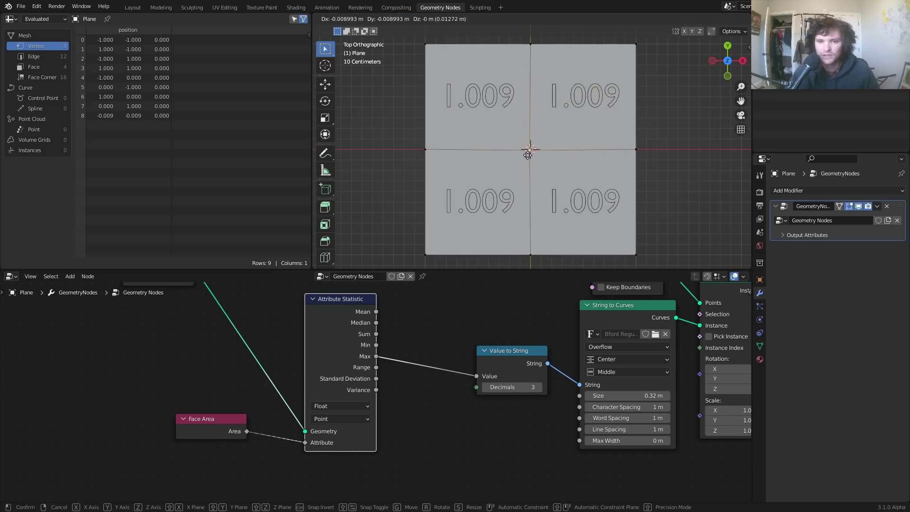
pyautogui.click(473, 193)
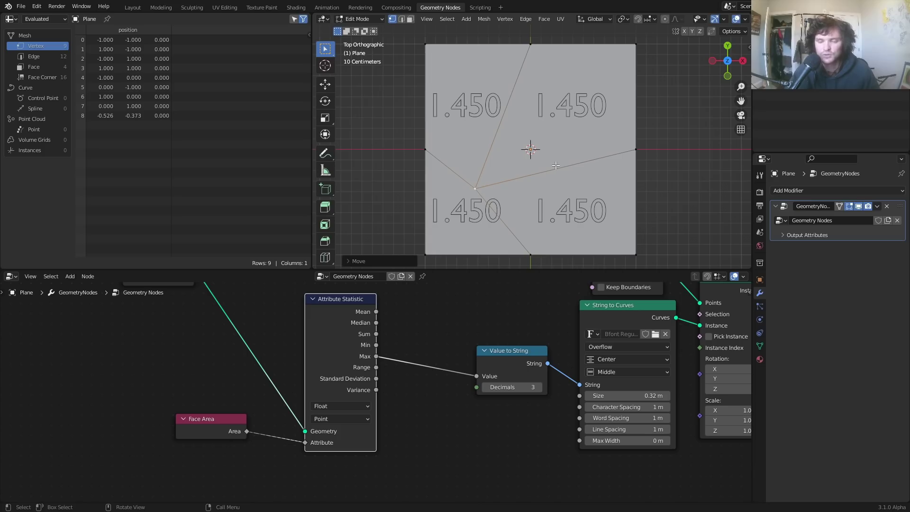
pyautogui.press('g')
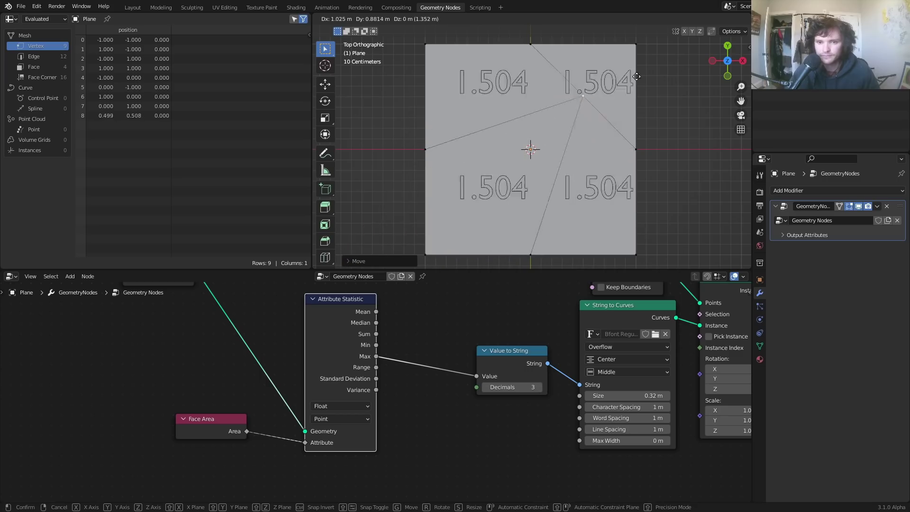
pyautogui.press('Escape')
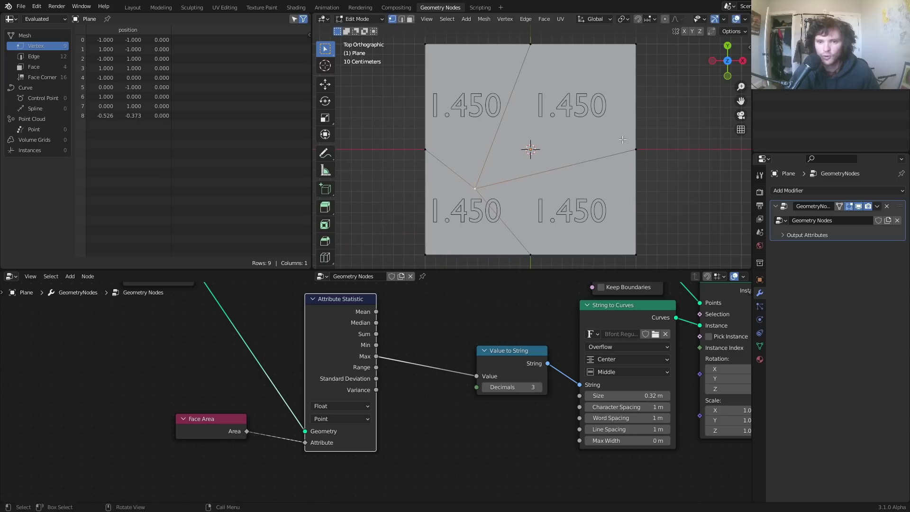
pyautogui.hotkey('ctrl', 'z')
# Try scaling the whole mesh to about 0.80, then its centre vertex at about X -0.634, Y -0.310, reverting both changes.
pyautogui.press('a')
pyautogui.press('s')
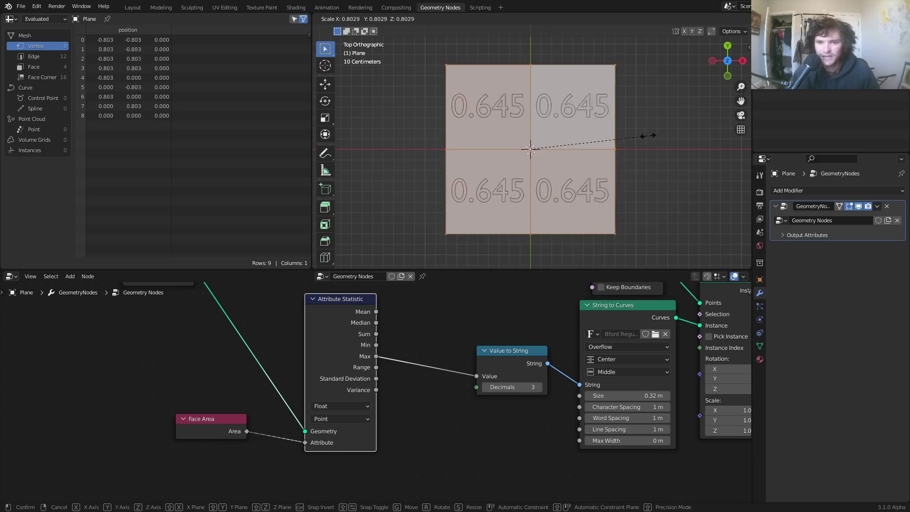
pyautogui.press('Escape')
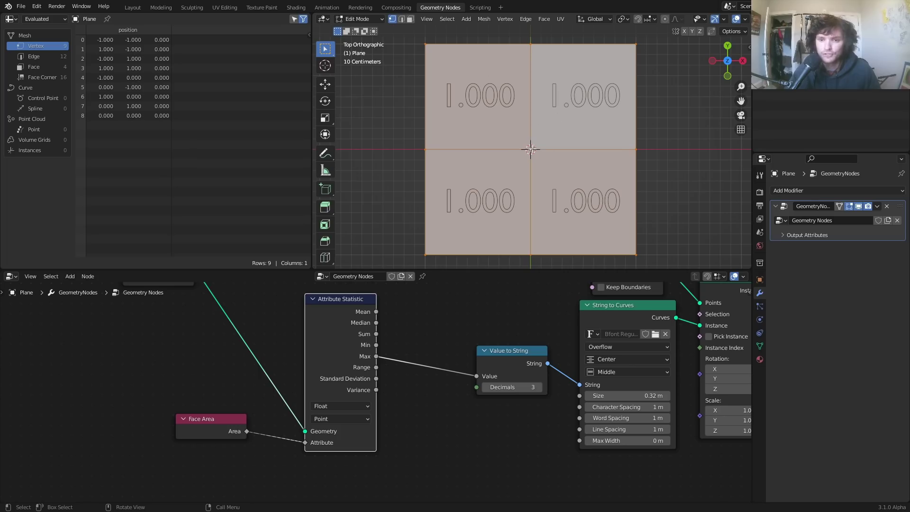
pyautogui.moveTo(531, 149); pyautogui.dragTo(464, 182)
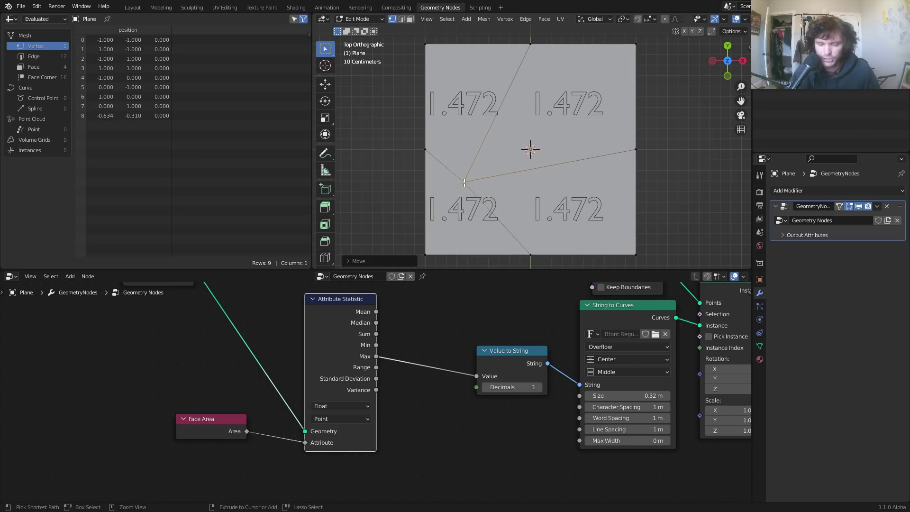
pyautogui.hotkey('ctrl', 'z')
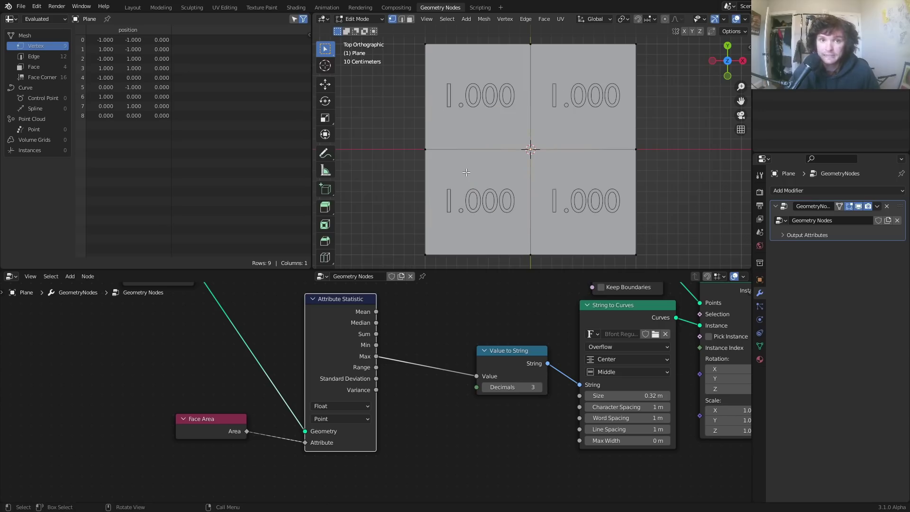
# Move the plane's centre vertex to about X -0.576, Y -0.423 so the four faces differ in area.
pyautogui.moveTo(376, 356); pyautogui.dragTo(434, 316)
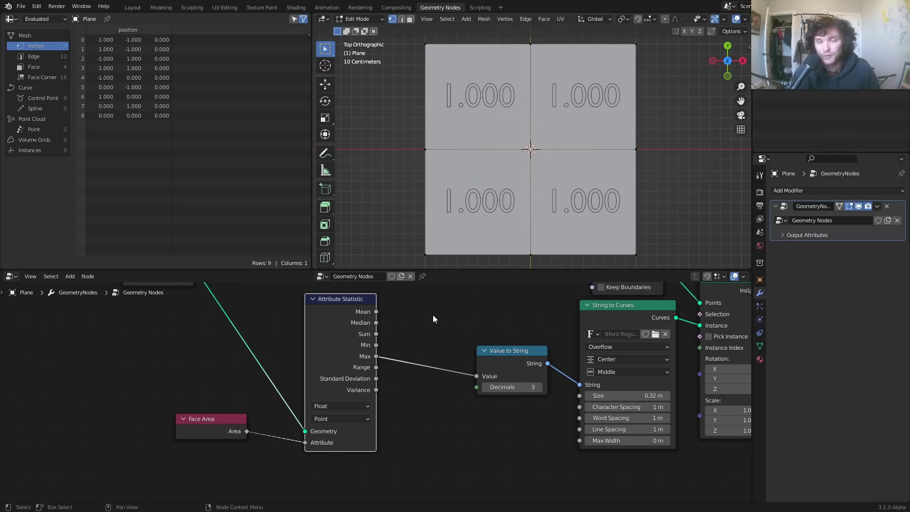
pyautogui.moveTo(531, 149); pyautogui.dragTo(470, 193)
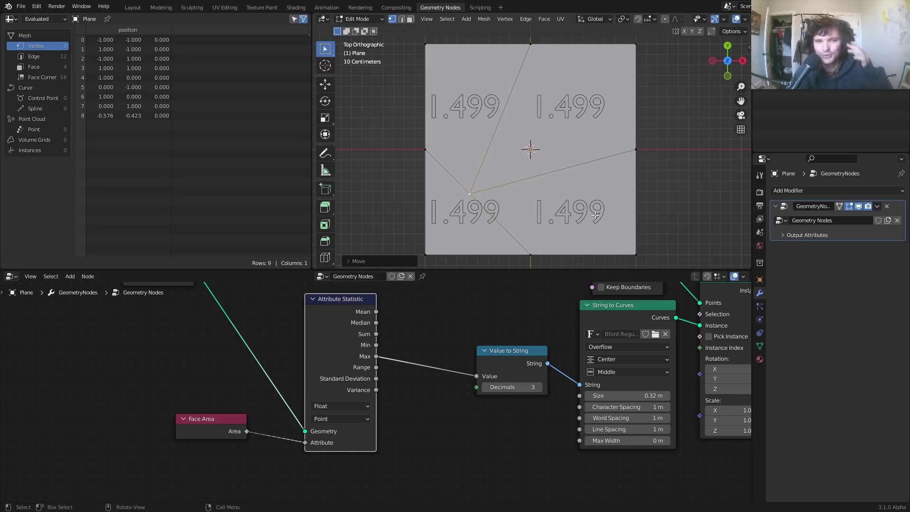
# Shift Attribute Statistic closer to Face Area, save the file, and add a Math node set to Compare beside it.
pyautogui.moveTo(348, 319); pyautogui.dragTo(311, 325)
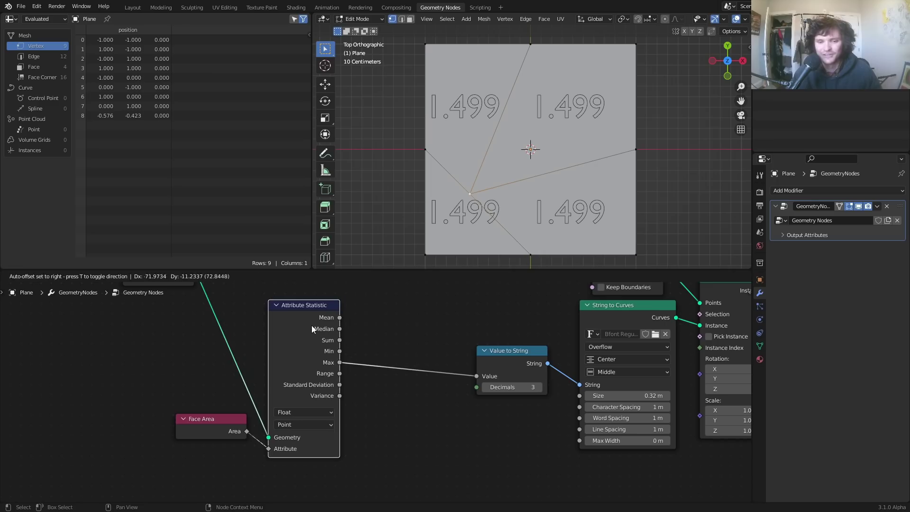
pyautogui.hotkey('shift', 'a')
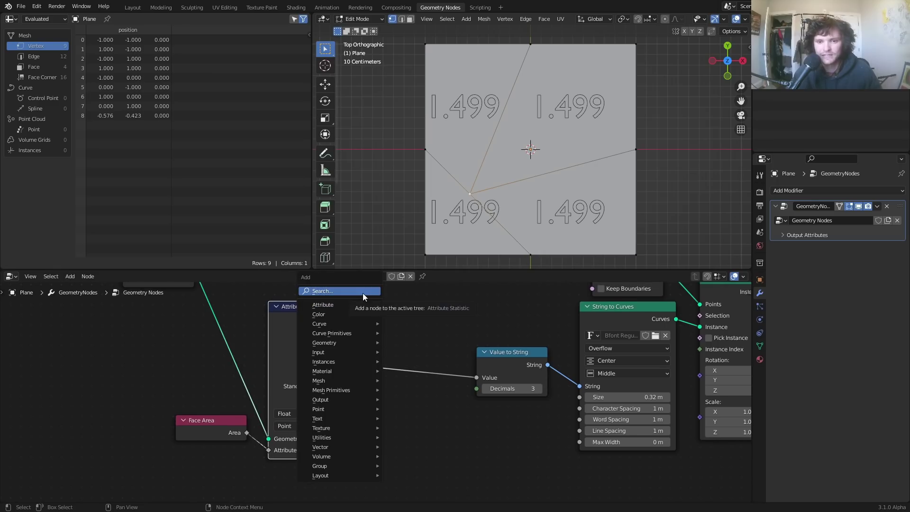
pyautogui.hotkey('ctrl', 's')
pyautogui.hotkey('shift', 'a')
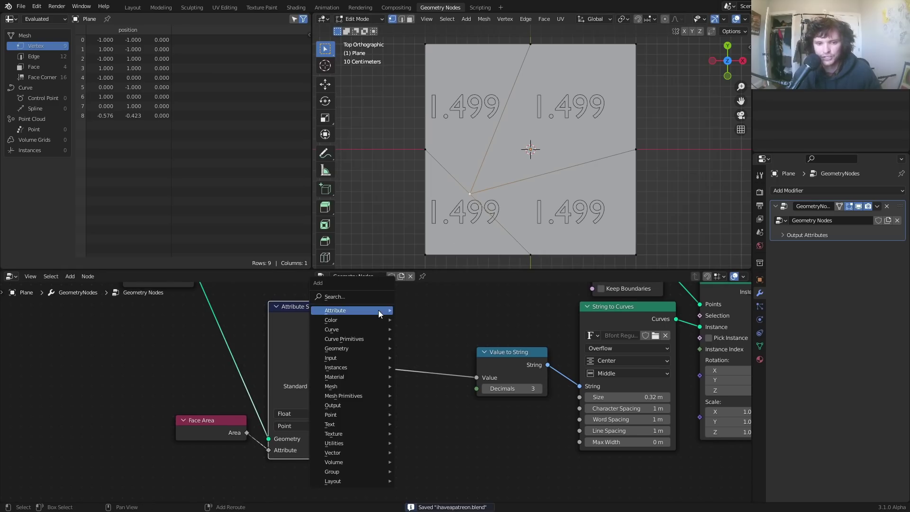
pyautogui.click(335, 297)
pyautogui.write('add')
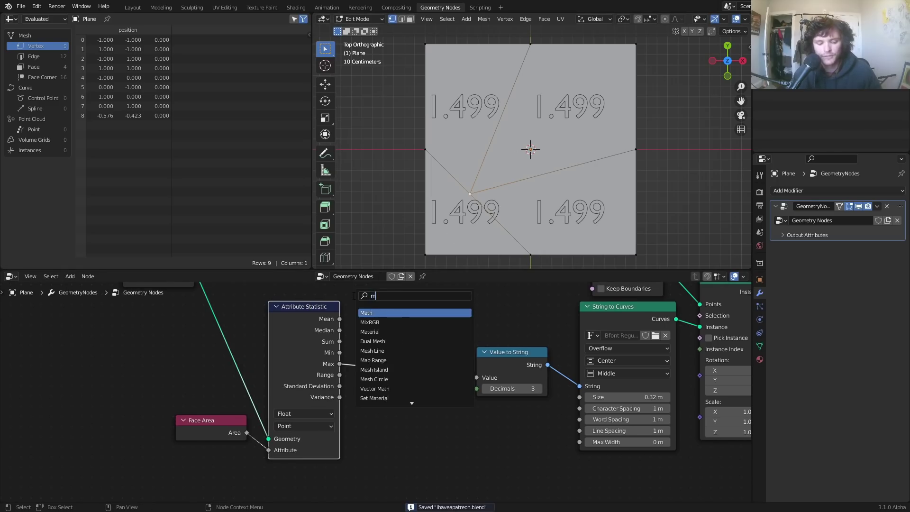
pyautogui.press('Return')
pyautogui.click(403, 402)
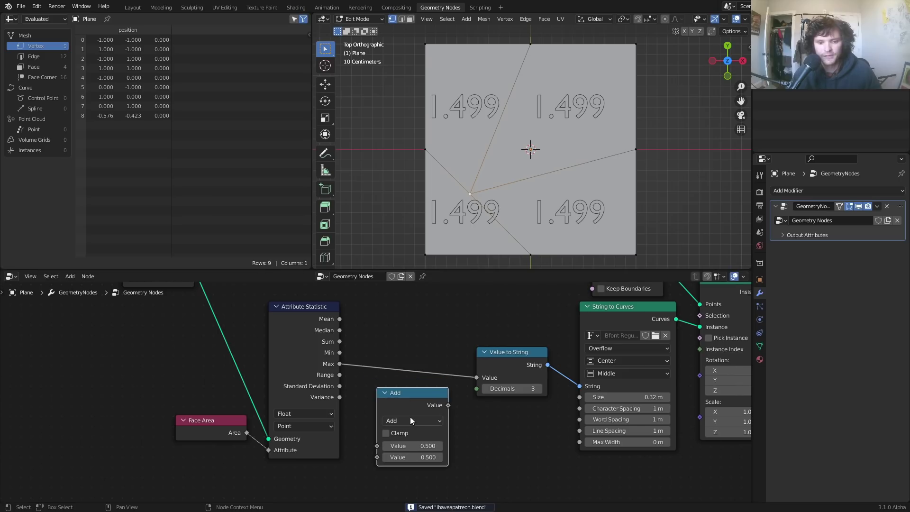
pyautogui.keyDown('ctrl'); pyautogui.scroll(-16, 410, 421); pyautogui.keyUp('ctrl')
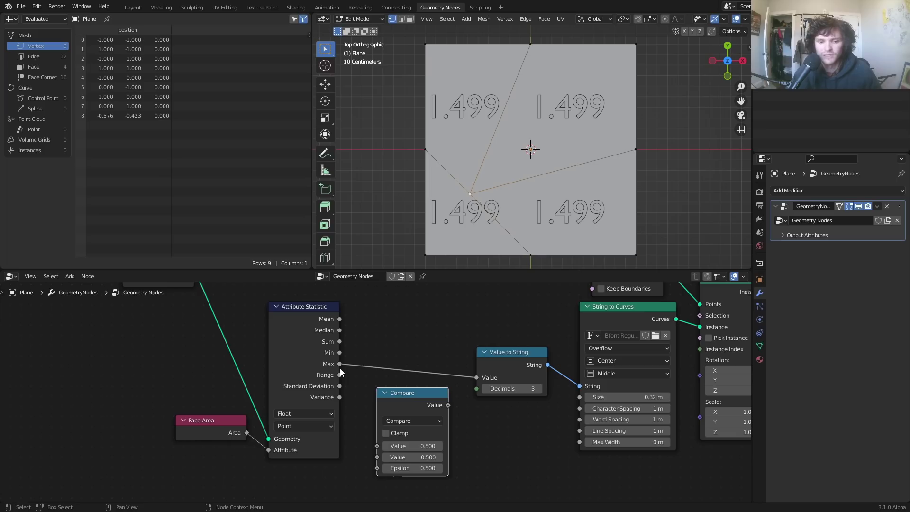
# Feed Compare's first Value with the Max statistic and its second with Face Area, with Epsilon at 0.01.
pyautogui.moveTo(340, 367); pyautogui.dragTo(370, 443)
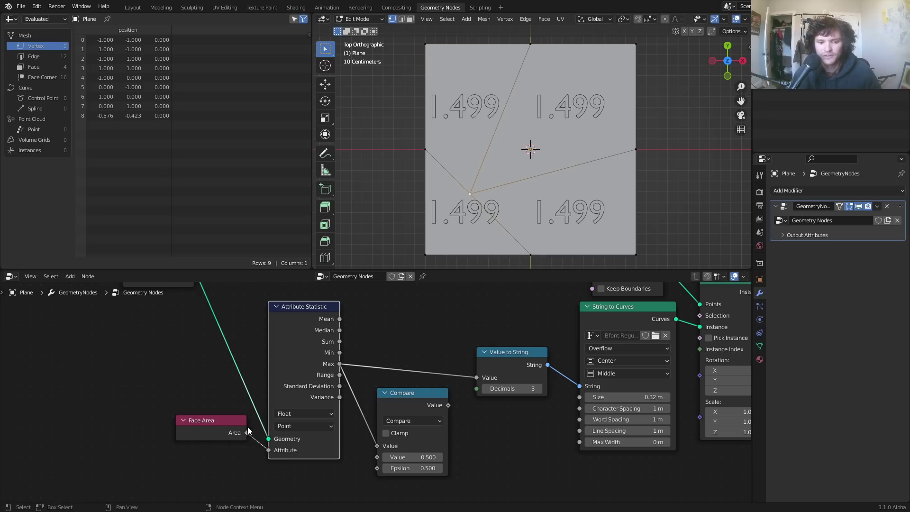
pyautogui.moveTo(246, 433); pyautogui.dragTo(377, 457)
pyautogui.click(409, 470)
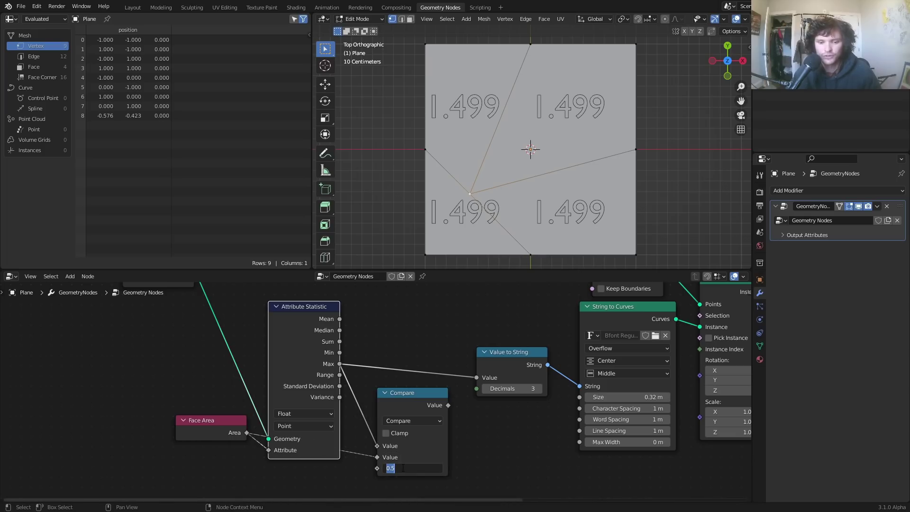
pyautogui.write('0.01')
pyautogui.press('Return')
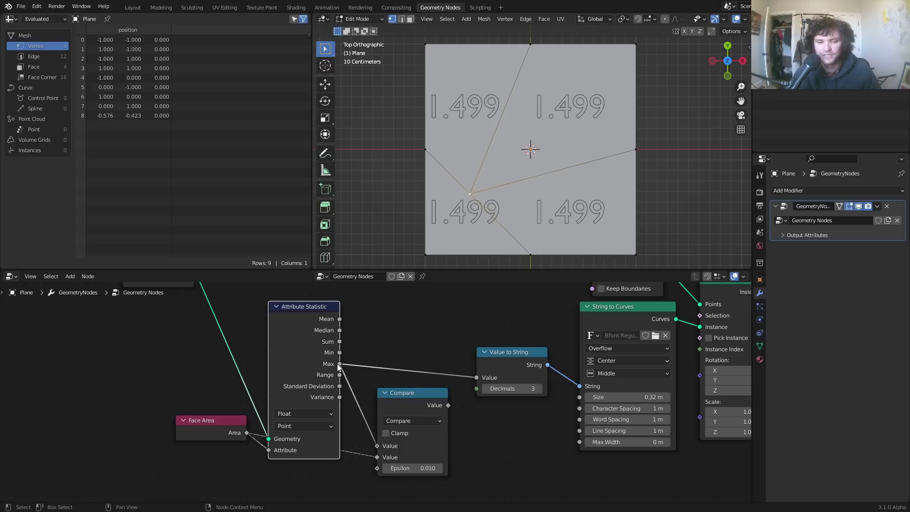
# Tighten the Compare node's Epsilon to 0.001.
pyautogui.click(239, 437)
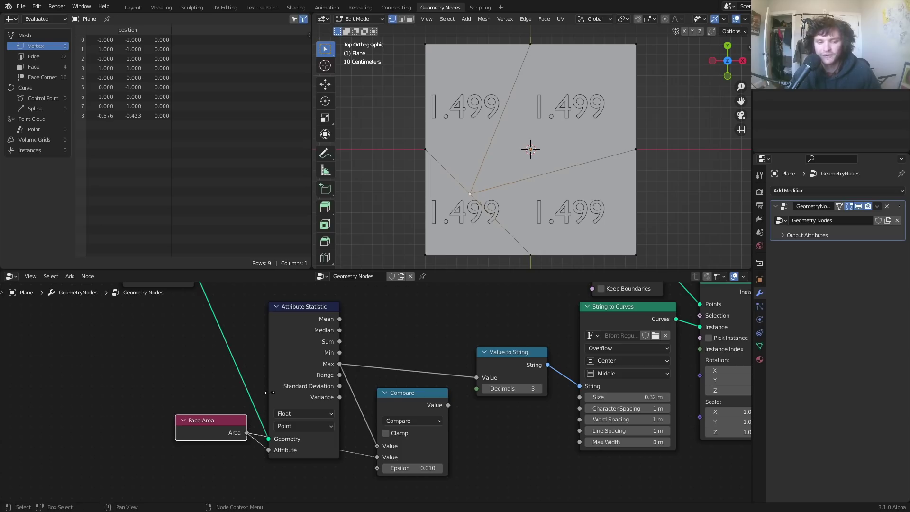
pyautogui.click(429, 468)
pyautogui.write('0.001')
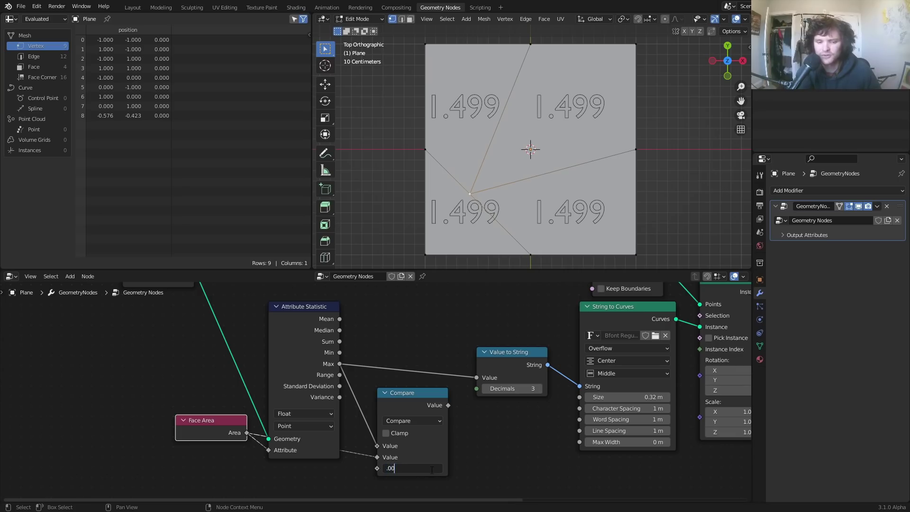
pyautogui.press('Return')
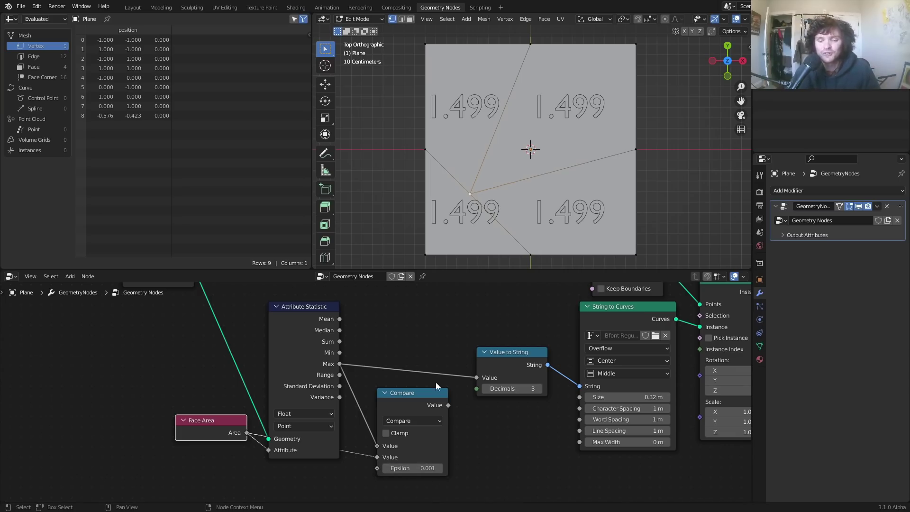
# Set the Attribute Statistic node's domain to Face and save the file.
pyautogui.moveTo(435, 388); pyautogui.dragTo(410, 435, button='middle')
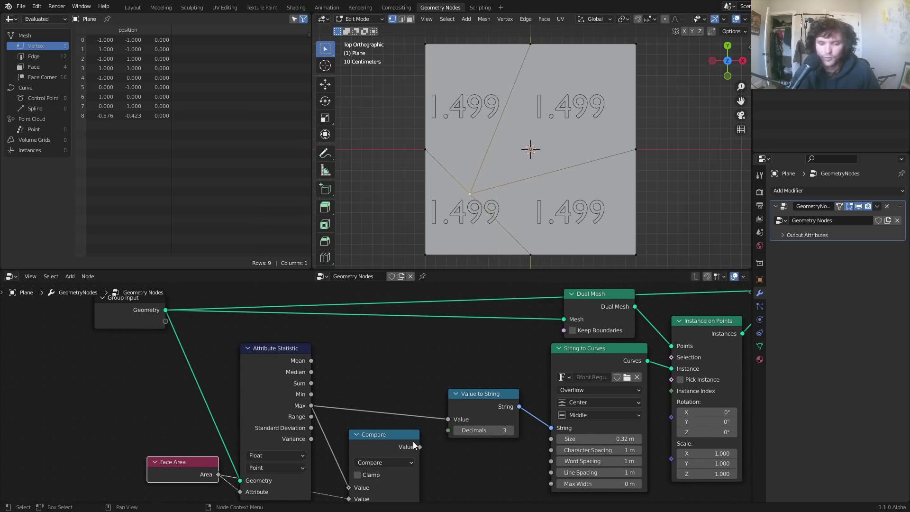
pyautogui.scroll(-2, 473, 350)
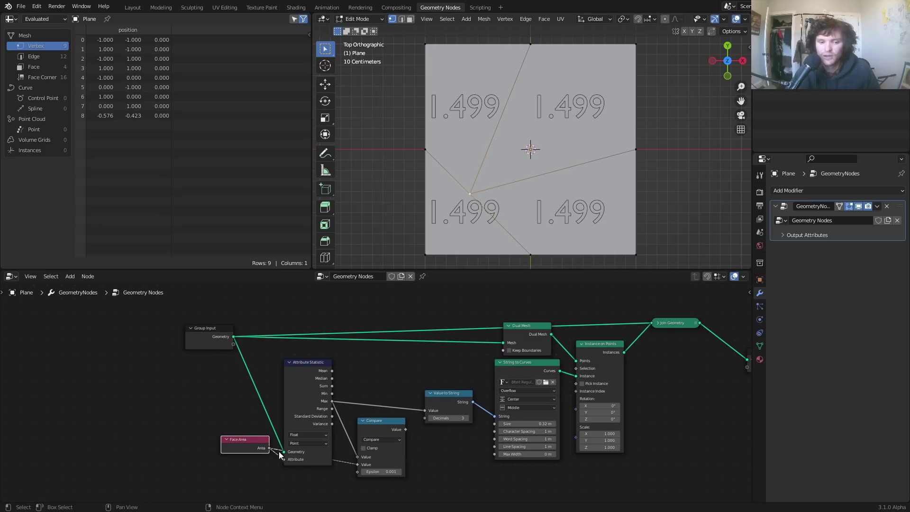
pyautogui.scroll(3, 396, 385)
pyautogui.scroll(2, 392, 363)
pyautogui.click(392, 369)
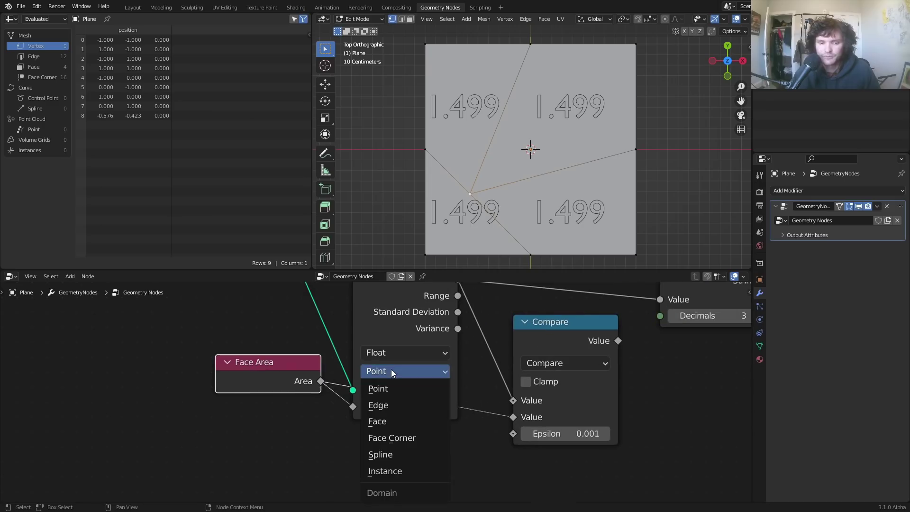
pyautogui.click(385, 420)
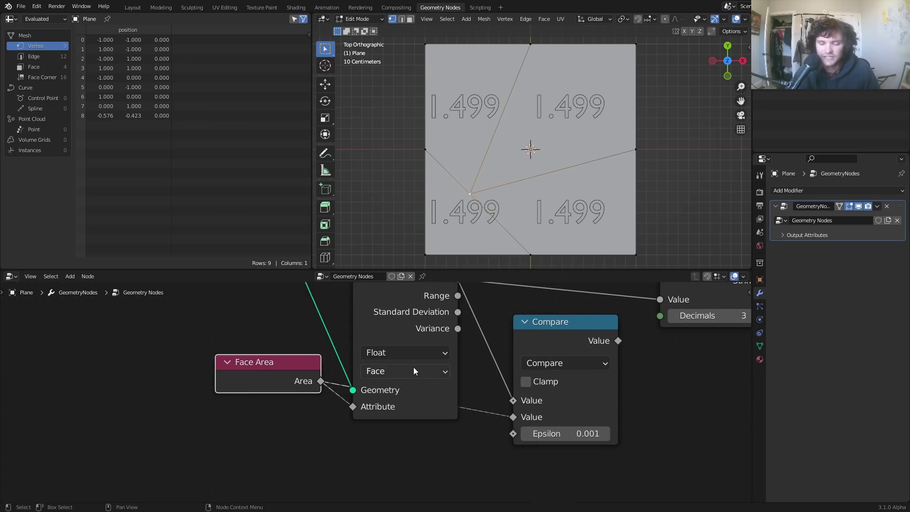
pyautogui.hotkey('ctrl', 's')
# Insert a Delete Geometry node on the link between Group Input and Dual Mesh.
pyautogui.scroll(-3, 414, 367)
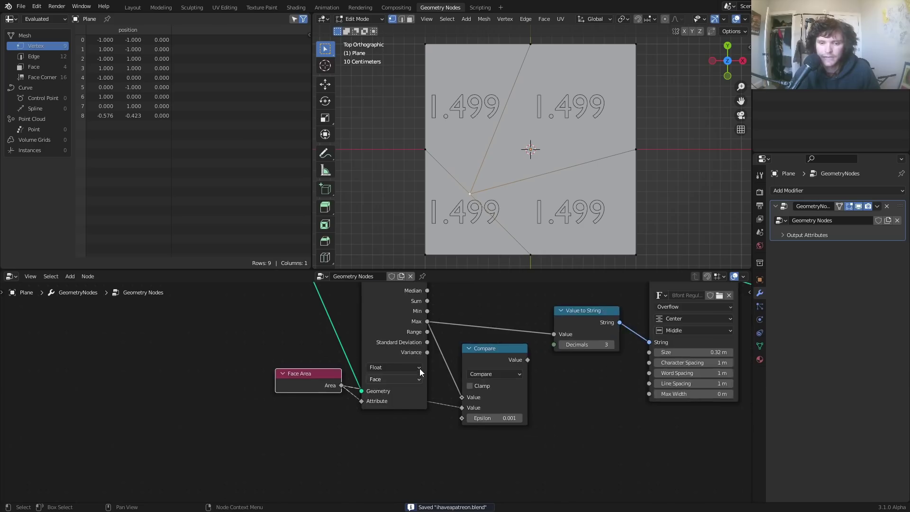
pyautogui.press('Home')
pyautogui.scroll(2, 414, 368)
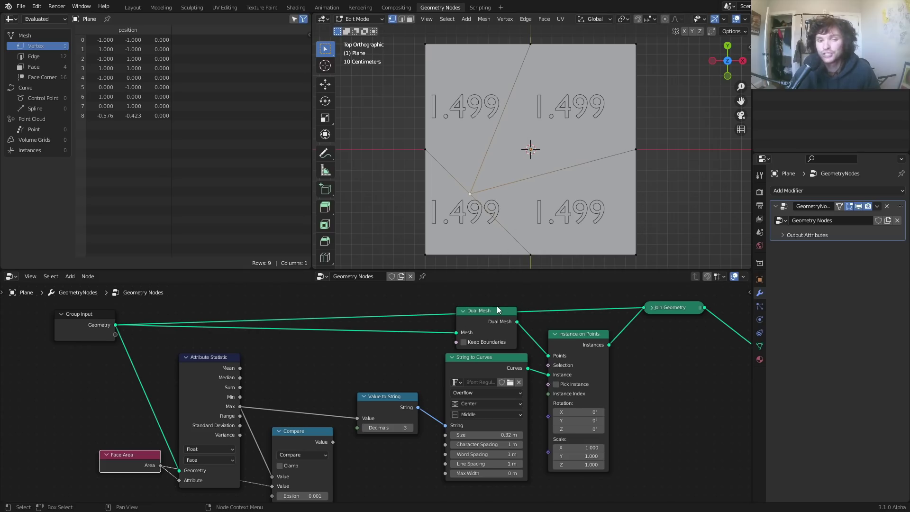
pyautogui.hotkey('shift', 'a')
pyautogui.click(371, 303)
pyautogui.write('de')
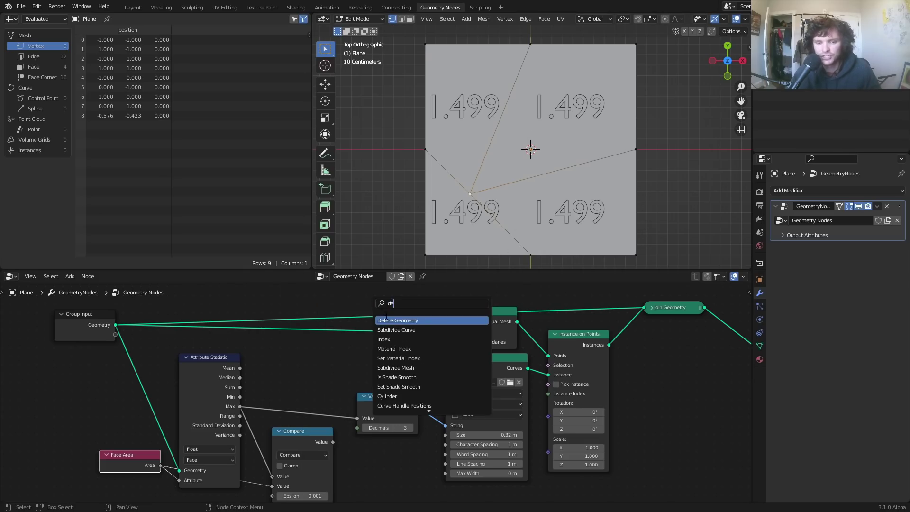
pyautogui.press('Return')
pyautogui.click(385, 339)
pyautogui.scroll(2, 385, 339)
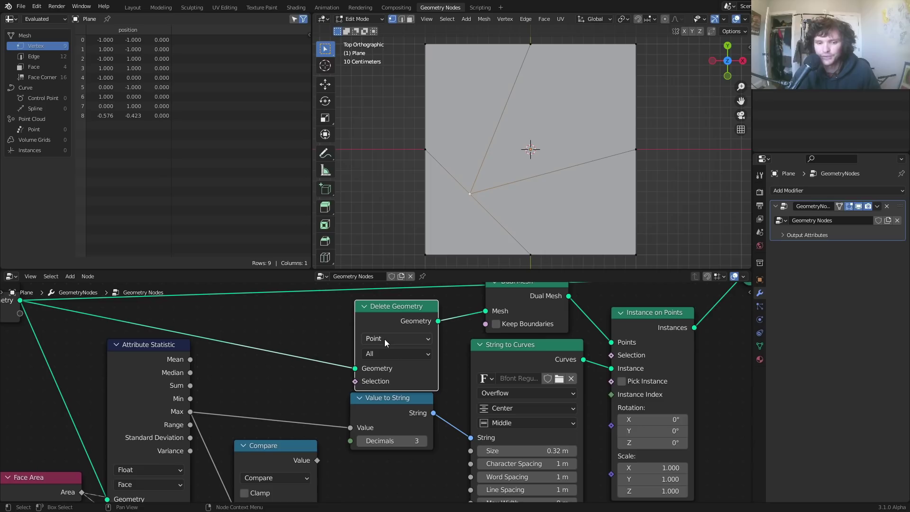
# Set Delete Geometry's domain to Face and connect the Compare result to its Selection input.
pyautogui.click(385, 339)
pyautogui.click(379, 379)
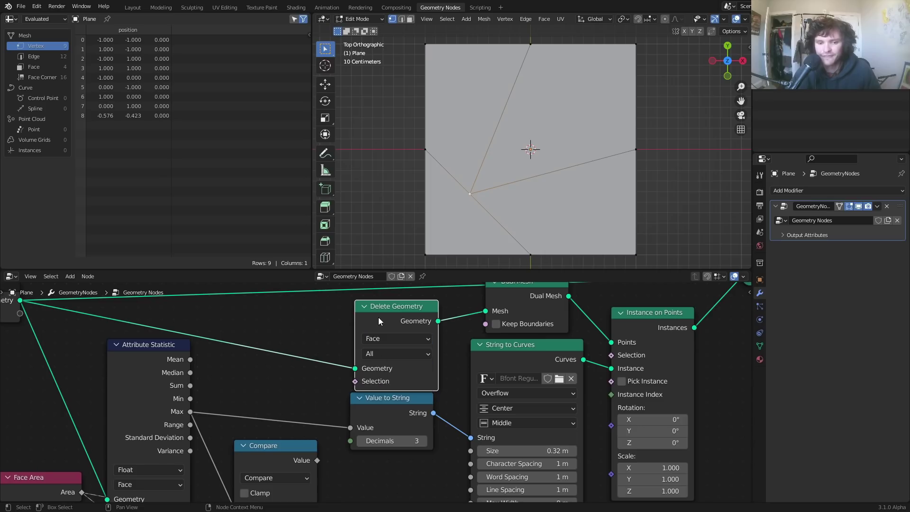
pyautogui.scroll(-1, 371, 343)
pyautogui.moveTo(324, 446); pyautogui.dragTo(372, 358)
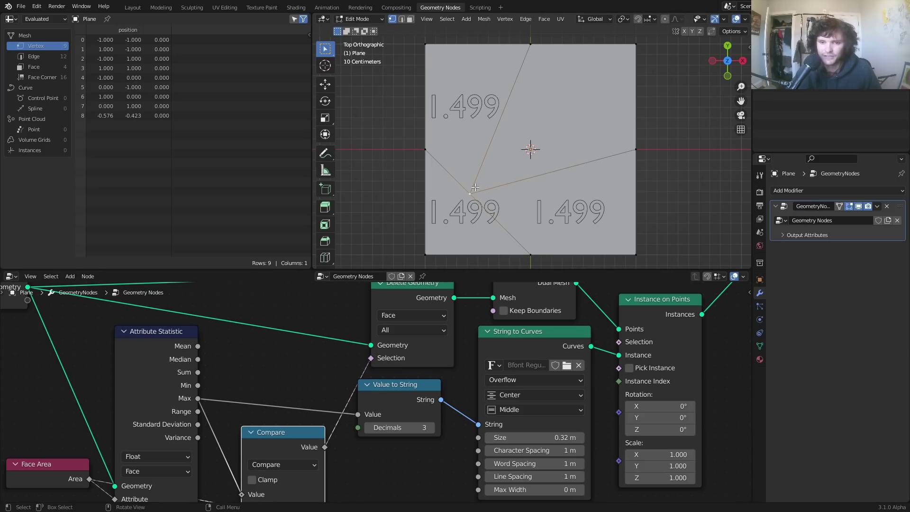
# Try moving the plane's centre vertex toward its upper-right corner to test the label filtering, and undo the move.
pyautogui.press('g')
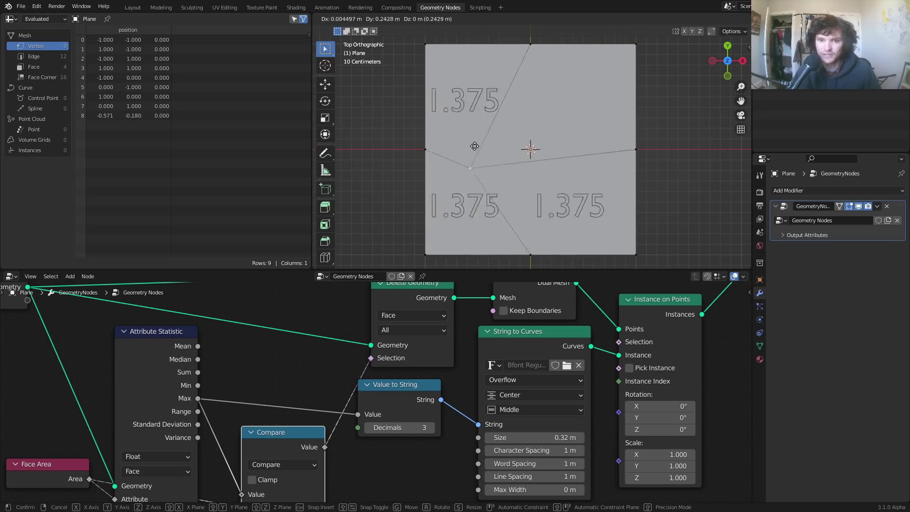
pyautogui.click(598, 74)
pyautogui.hotkey('ctrl', 'z')
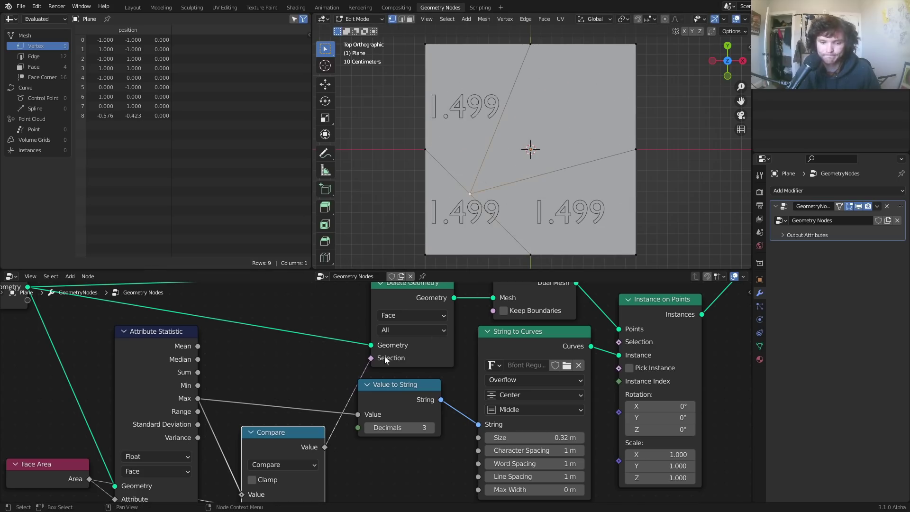
# Make room between the nodes and insert a Map Range node between Compare and Delete Geometry's Selection input.
pyautogui.scroll(-3, 252, 434)
pyautogui.moveTo(252, 434); pyautogui.dragTo(383, 357)
pyautogui.press('g')
pyautogui.click(301, 391)
pyautogui.scroll(2, 329, 356)
pyautogui.hotkey('shift', 'a')
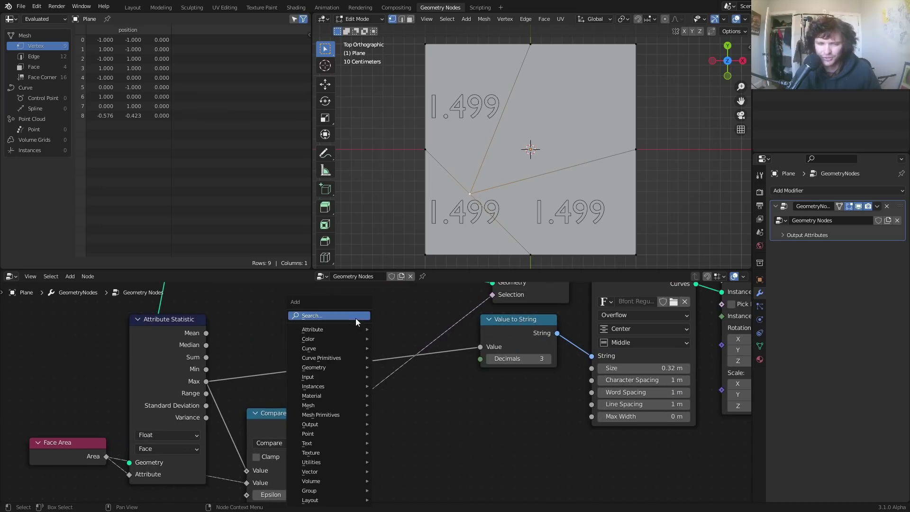
pyautogui.click(356, 318)
pyautogui.write('rang')
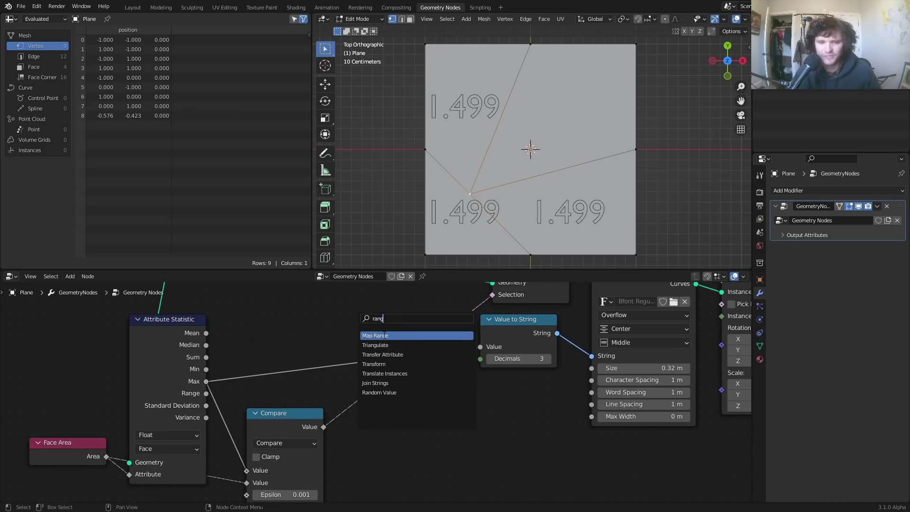
pyautogui.click(375, 355)
pyautogui.click(417, 436)
# Invert the comparison result by setting Map Range's To Min to 1 and To Max to 0.
pyautogui.click(407, 442)
pyautogui.write('1')
pyautogui.press('Tab')
pyautogui.write('0')
pyautogui.press('Return')
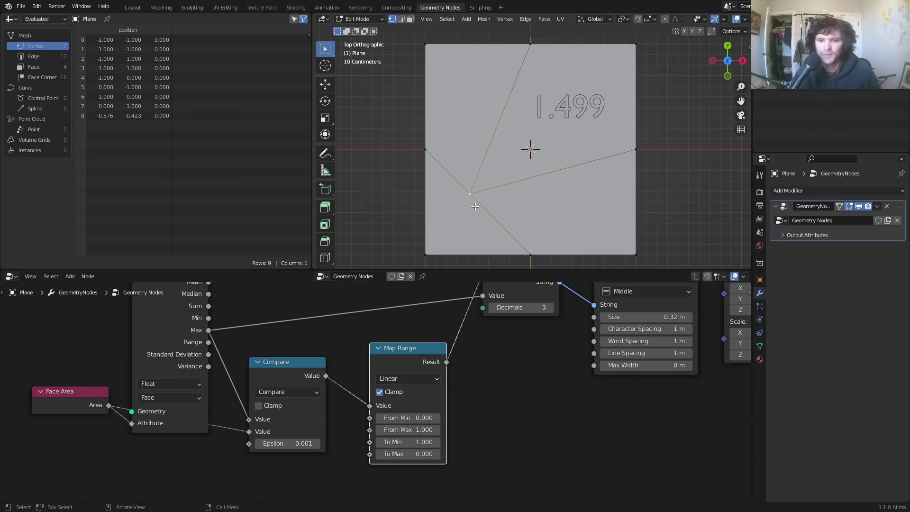
# Move the plane's centre vertex through several positions, ending near X -0.184, Y -0.081, to test the largest-face label.
pyautogui.press('g')
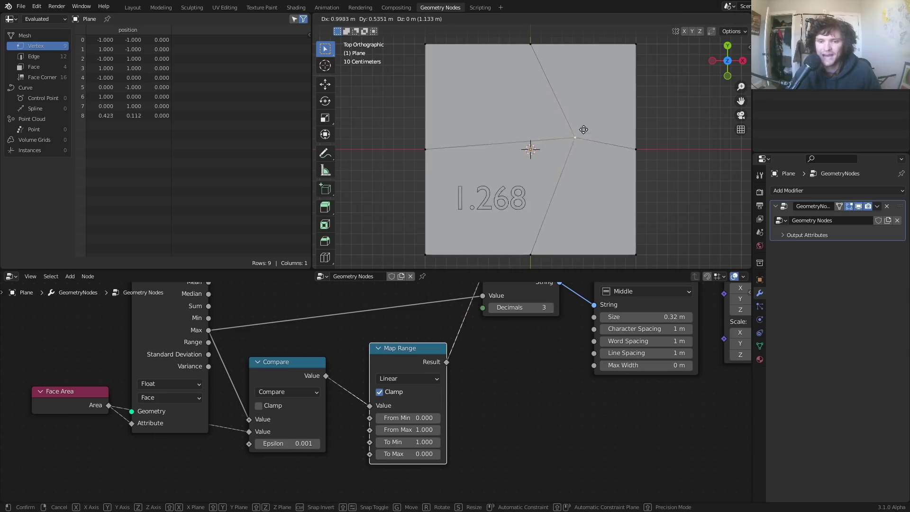
pyautogui.click(600, 189)
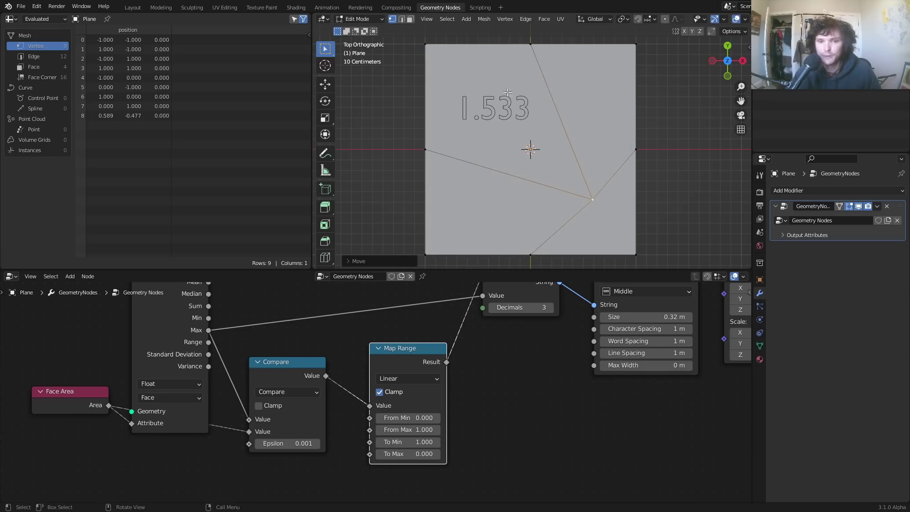
pyautogui.press('g')
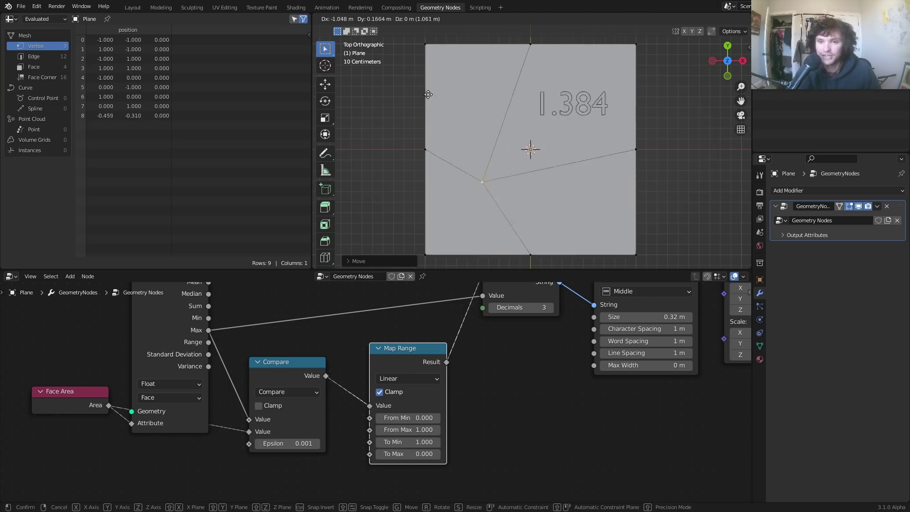
pyautogui.click(539, 227)
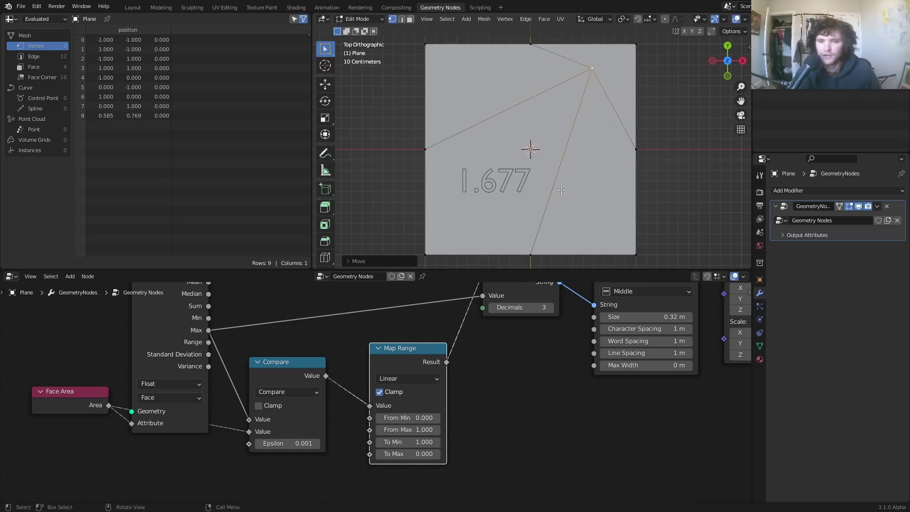
pyautogui.press('g')
pyautogui.click(458, 198)
# Leave Edit Mode and preview the outputs of Delete Geometry, Dual Mesh and Instance on Points, ending on Join Geometry.
pyautogui.moveTo(522, 307); pyautogui.dragTo(446, 432, button='middle')
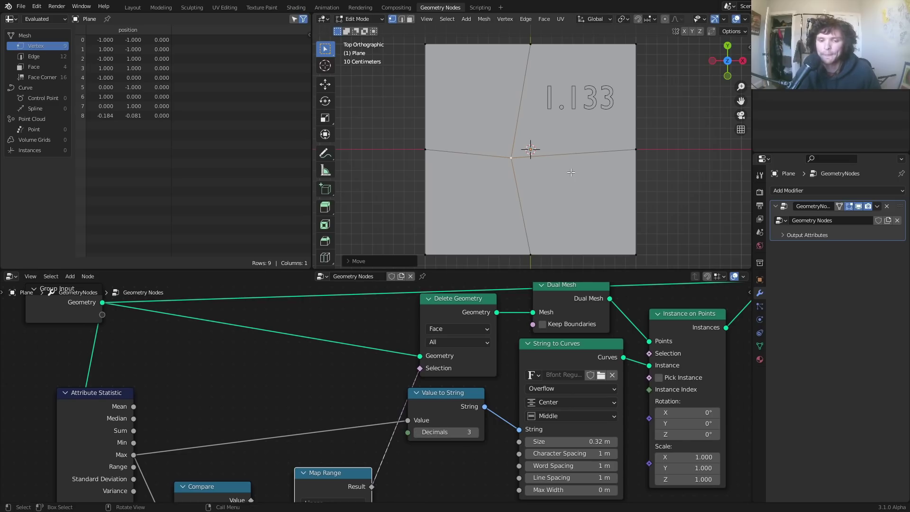
pyautogui.press('Tab')
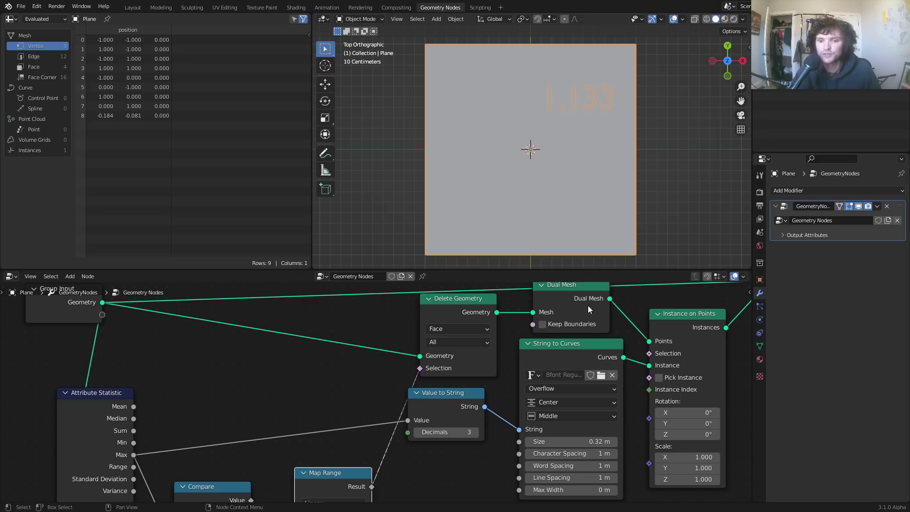
pyautogui.moveTo(576, 310); pyautogui.dragTo(561, 330, button='middle')
pyautogui.keyDown('ctrl'); pyautogui.keyDown('shift'); pyautogui.click(454, 326); pyautogui.keyUp('shift'); pyautogui.keyUp('ctrl')
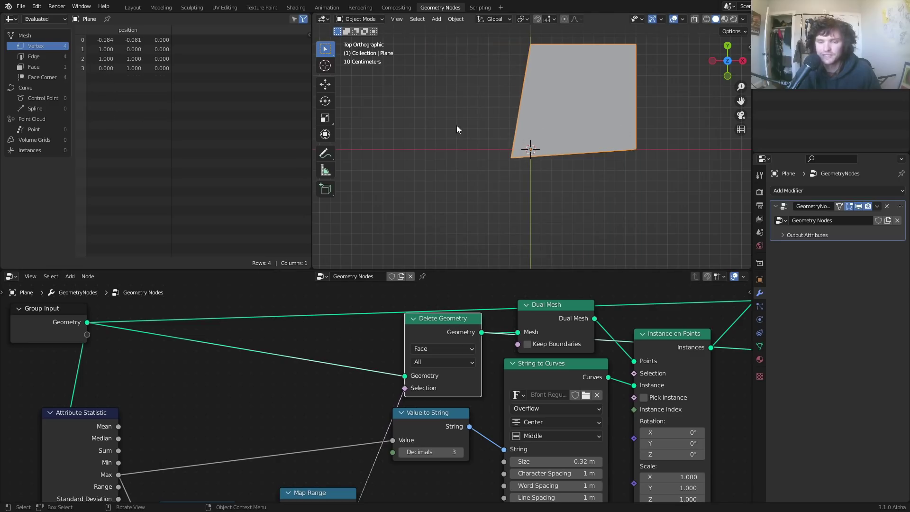
pyautogui.keyDown('ctrl'); pyautogui.keyDown('shift'); pyautogui.click(548, 308); pyautogui.keyUp('shift'); pyautogui.keyUp('ctrl')
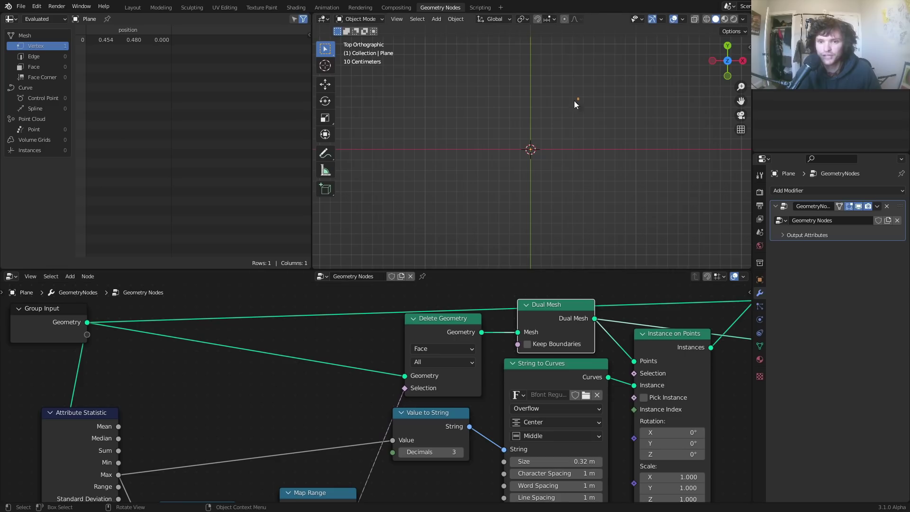
pyautogui.moveTo(661, 363); pyautogui.dragTo(459, 340, button='middle')
pyautogui.keyDown('ctrl'); pyautogui.keyDown('shift'); pyautogui.click(459, 340); pyautogui.keyUp('shift'); pyautogui.keyUp('ctrl')
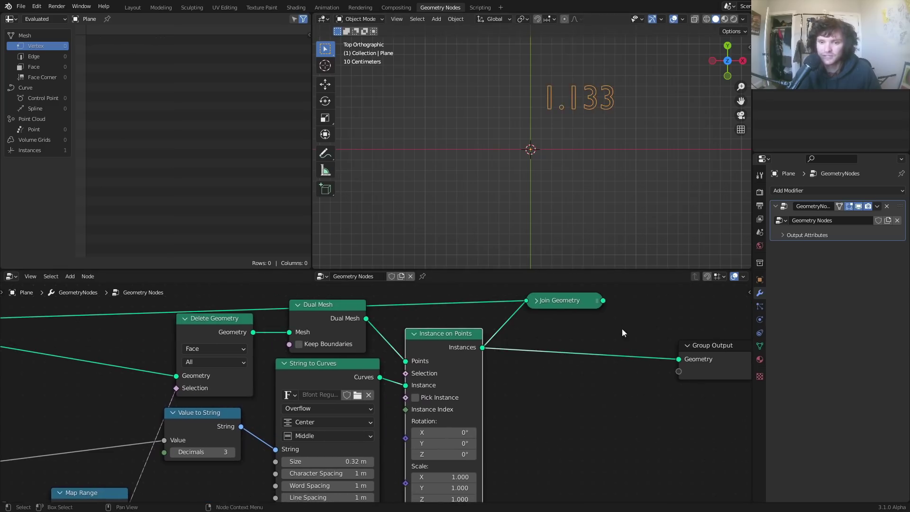
pyautogui.keyDown('ctrl'); pyautogui.keyDown('shift'); pyautogui.click(585, 300); pyautogui.keyUp('shift'); pyautogui.keyUp('ctrl')
# Save the file and move the plane's centre vertex in Edit Mode to about X 0.288, Y 0.238.
pyautogui.moveTo(238, 387); pyautogui.dragTo(433, 315, button='middle')
pyautogui.hotkey('ctrl', 's')
pyautogui.press('Tab')
pyautogui.press('g')
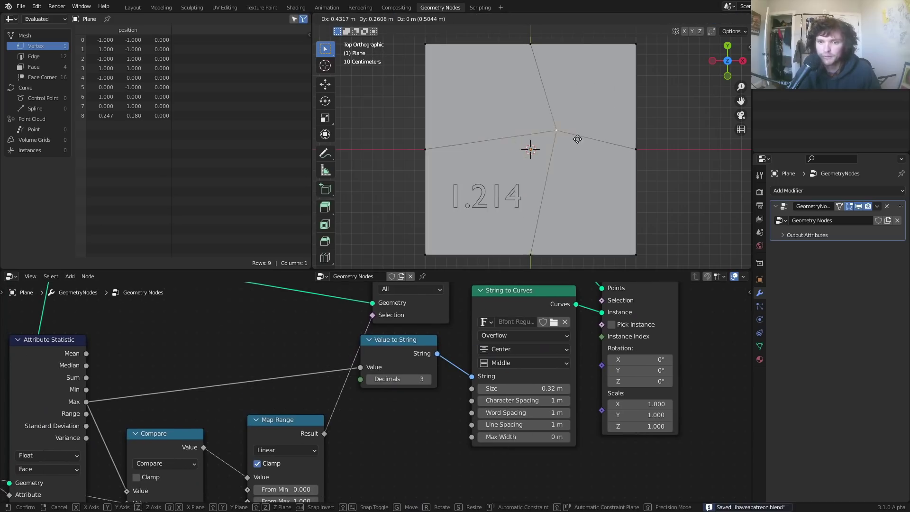
pyautogui.click(606, 84)
# Add a shared reroute on Attribute Statistic's two Max links and feed it from the Min output.
pyautogui.moveTo(166, 400); pyautogui.dragTo(394, 351, button='middle')
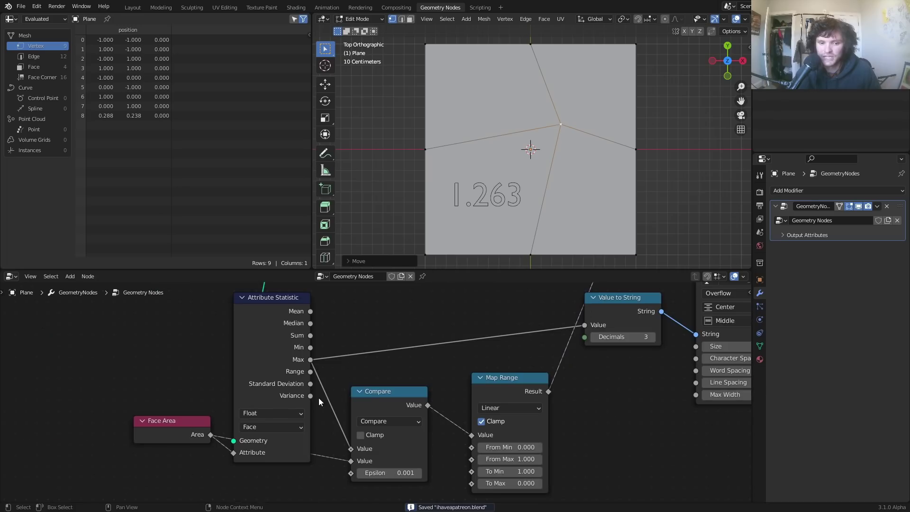
pyautogui.keyDown('shift'); pyautogui.moveTo(319, 397); pyautogui.dragTo(354, 342, button='right'); pyautogui.keyUp('shift')
pyautogui.moveTo(310, 348); pyautogui.dragTo(335, 372)
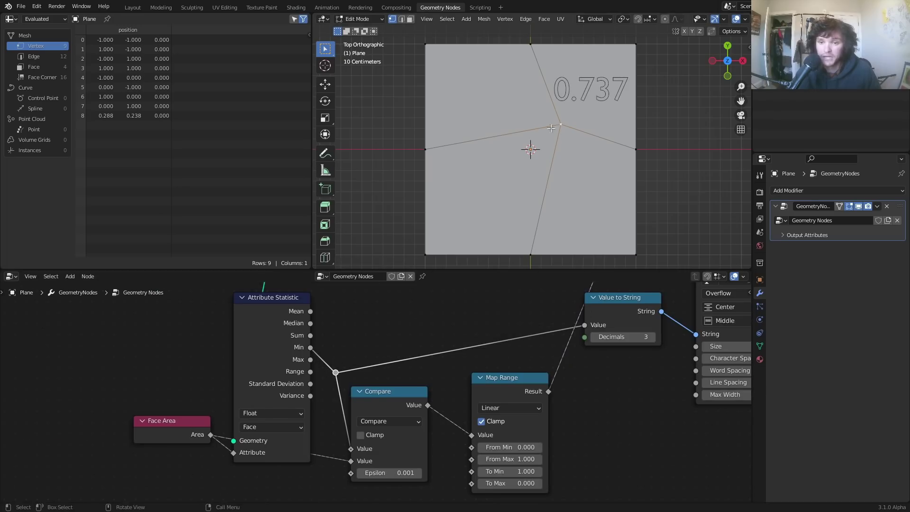
# Test the smallest-face label by moving the plane's centre vertex, ending at about X 0.499, Y 0.585.
pyautogui.press('g')
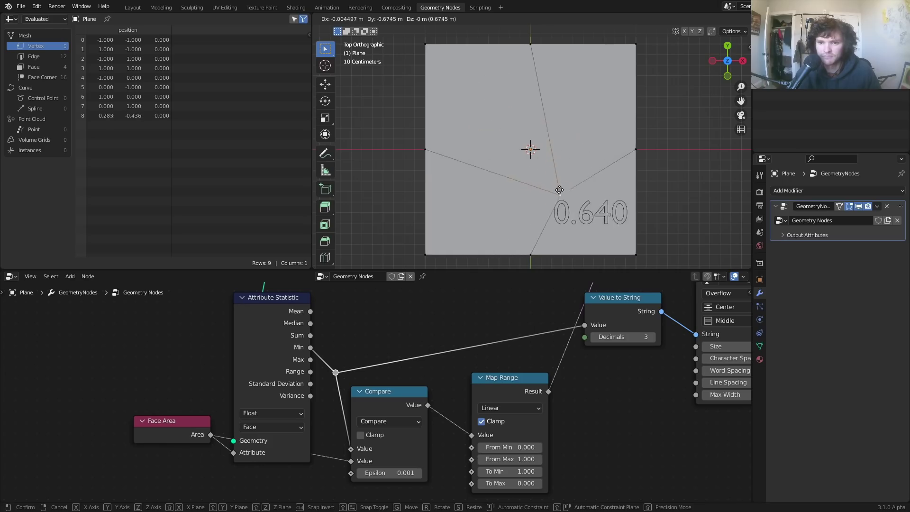
pyautogui.click(561, 125)
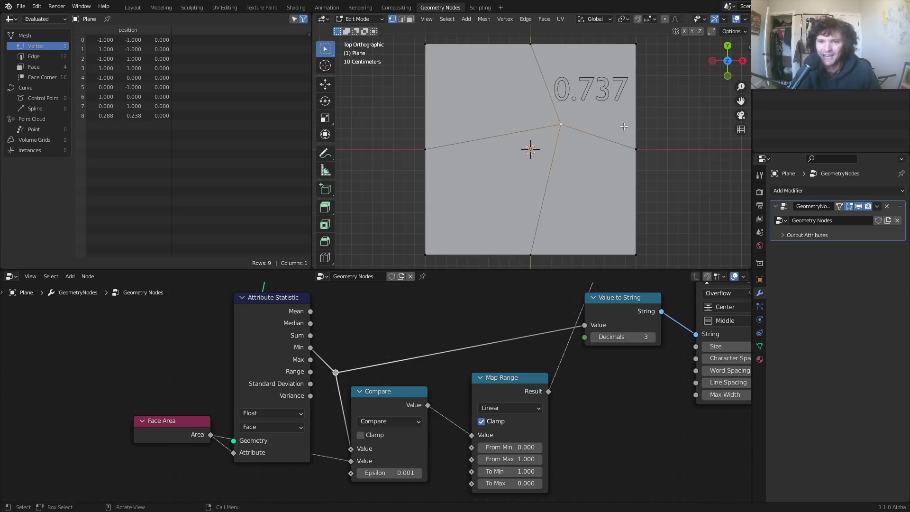
pyautogui.press('g')
pyautogui.click(581, 87)
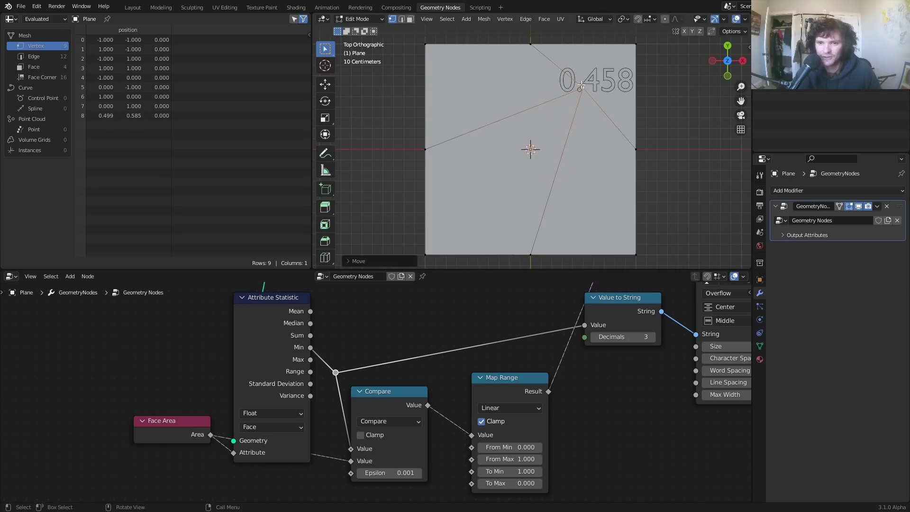
# Set the String to Curves text size to 0.15 m and try the label with a cancelled vertex move.
pyautogui.moveTo(746, 346); pyautogui.dragTo(569, 358, button='middle')
pyautogui.moveTo(569, 358); pyautogui.dragTo(550, 358)
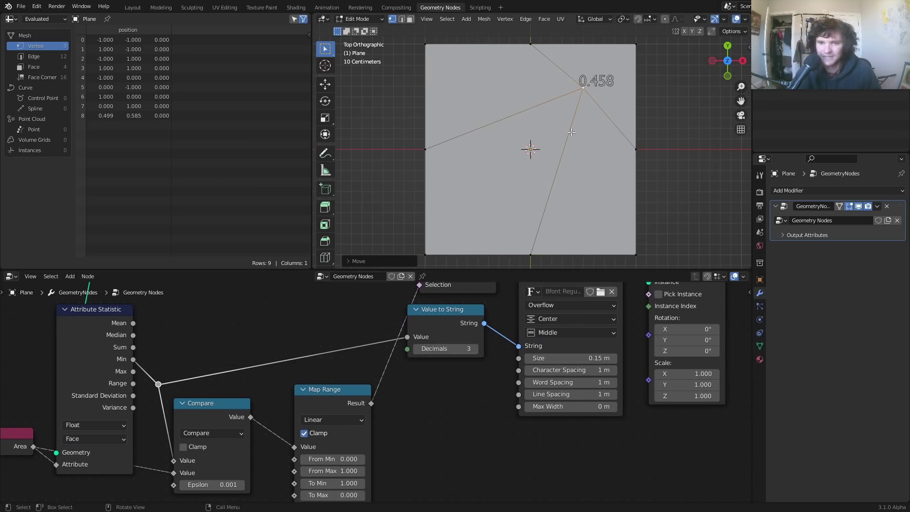
pyautogui.press('g')
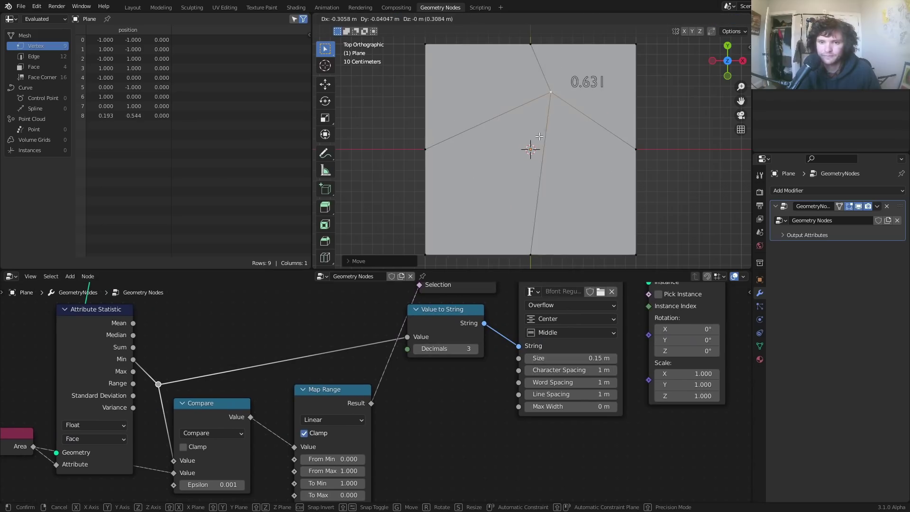
pyautogui.rightClick(513, 186)
# Try feeding Max and then Mean from Attribute Statistic into the reroute, with Compare's Epsilon set to 0.511.
pyautogui.moveTo(320, 345); pyautogui.dragTo(416, 336, button='middle')
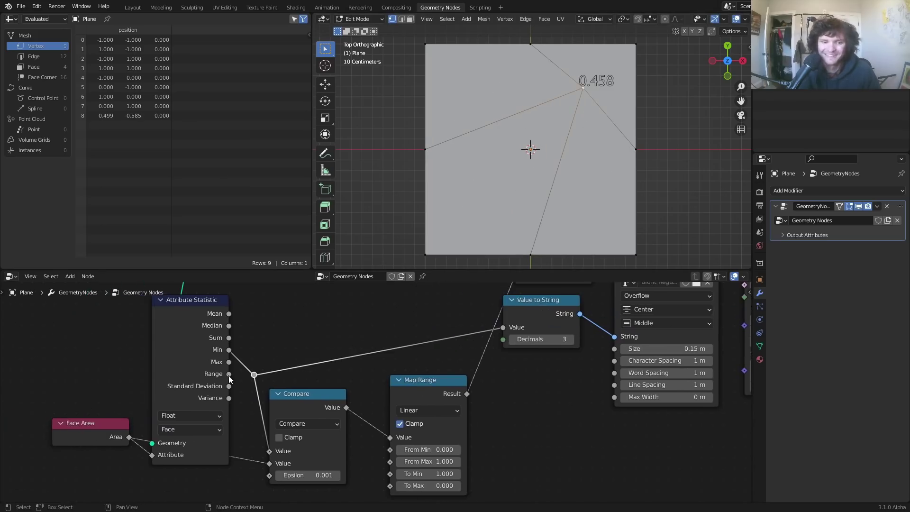
pyautogui.moveTo(229, 361); pyautogui.dragTo(254, 374)
pyautogui.moveTo(229, 313); pyautogui.dragTo(254, 373)
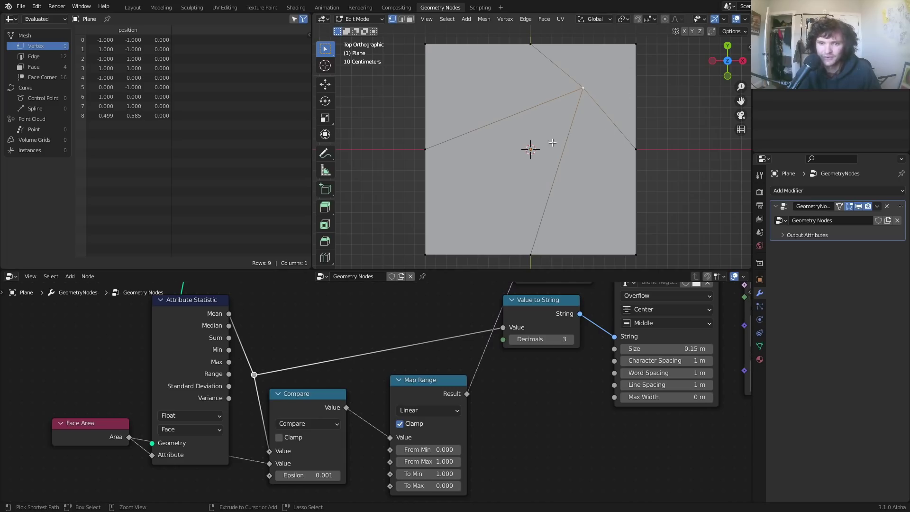
pyautogui.moveTo(308, 475)
pyautogui.mouseDown()
pyautogui.moveTo(351, 475)
pyautogui.moveTo(321, 475)
pyautogui.mouseUp()
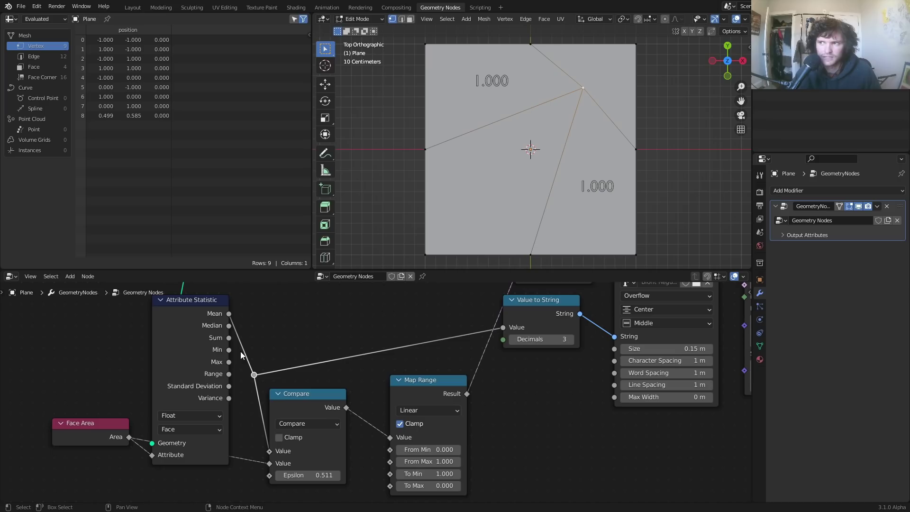
# Connect Attribute Statistic's Max output to the reroute and move the centre vertex to about X -0.279, Y 0.171.
pyautogui.moveTo(229, 362); pyautogui.dragTo(254, 376)
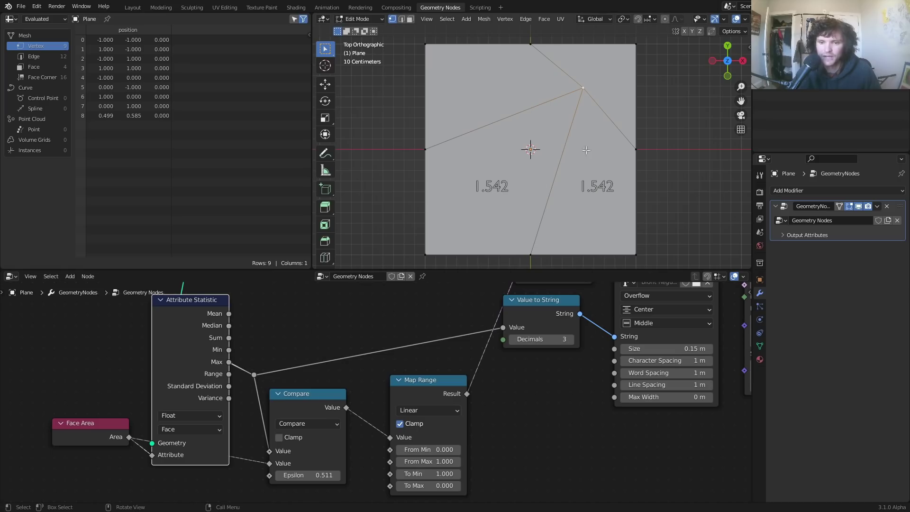
pyautogui.press('g')
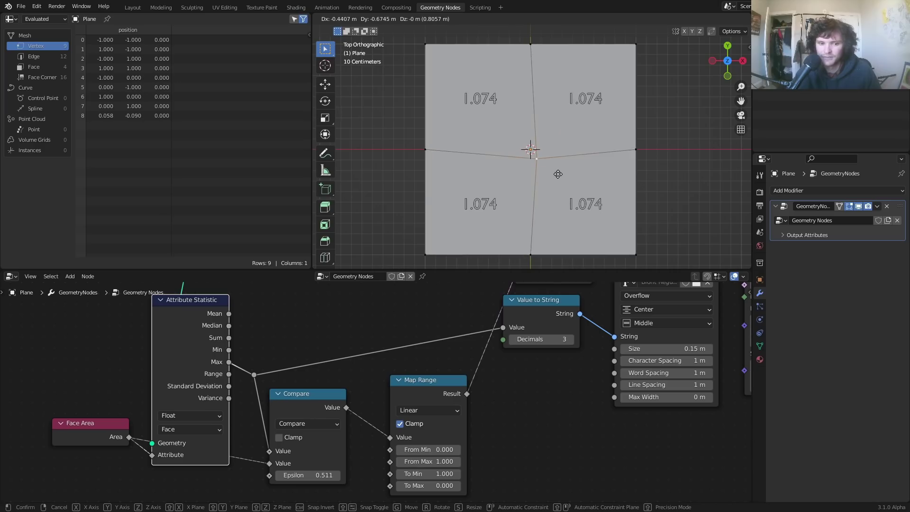
pyautogui.click(523, 147)
# Set the Compare node's Epsilon to 0.001.
pyautogui.click(303, 475)
pyautogui.write('0.001')
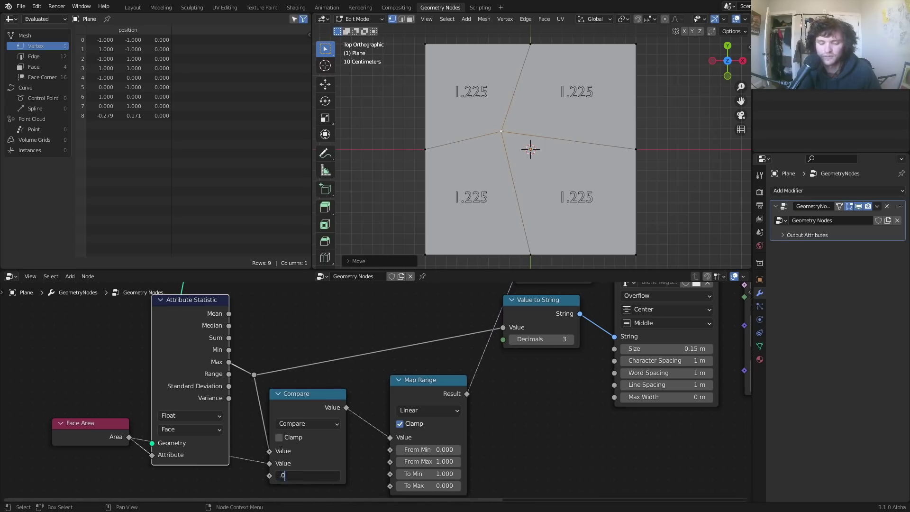
pyautogui.press('Return')
# Move the plane's centre vertex to about X -0.270, Y 0.342 and save the file in Object Mode.
pyautogui.press('g')
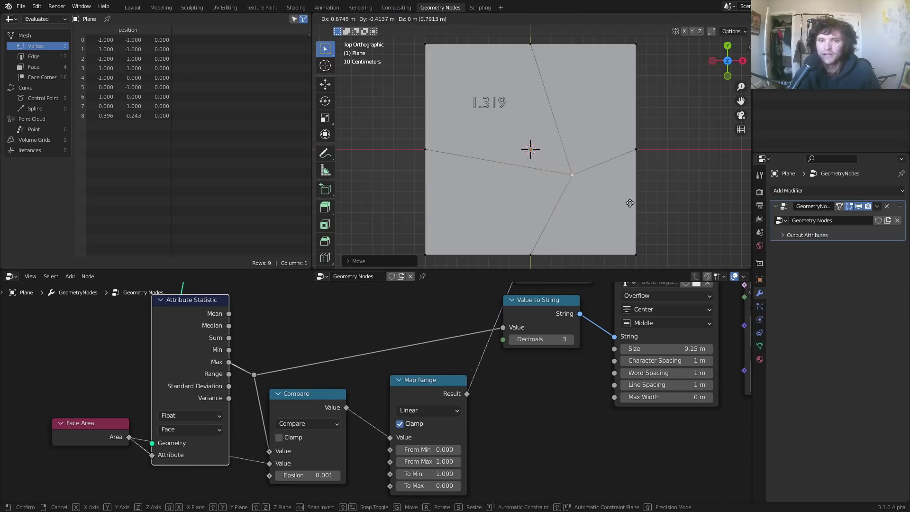
pyautogui.click(531, 148)
pyautogui.press('Tab')
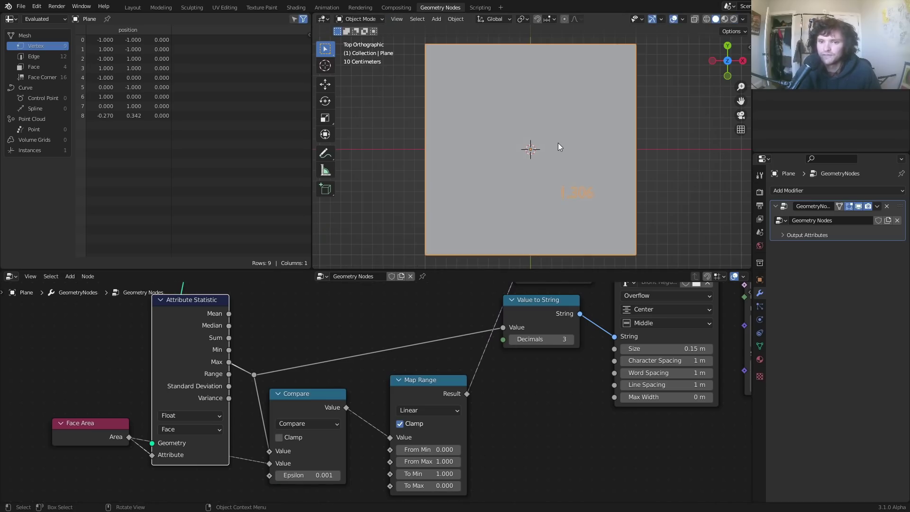
pyautogui.hotkey('ctrl', 's')
# Try subdividing the plane's lower-right and lower-left faces individually in face select mode.
pyautogui.press('Tab')
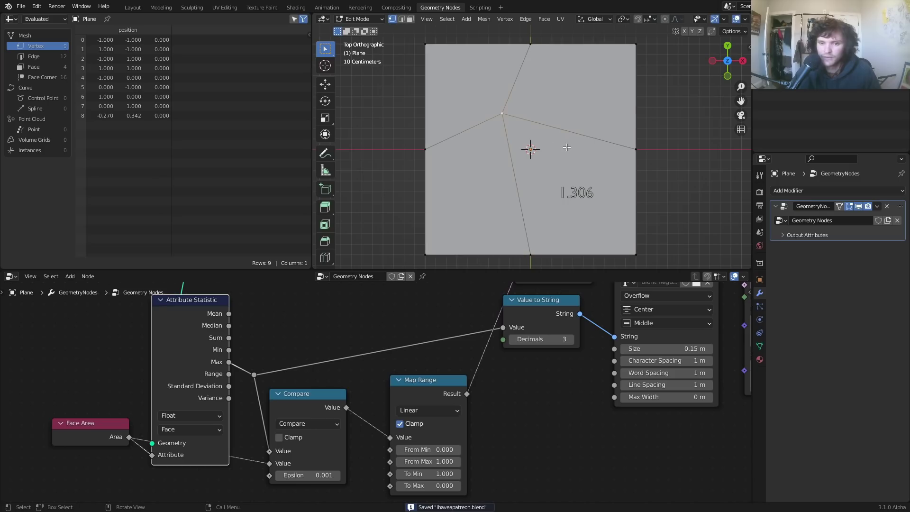
pyautogui.press('3')
pyautogui.press('a')
pyautogui.click(573, 177)
pyautogui.rightClick(573, 177)
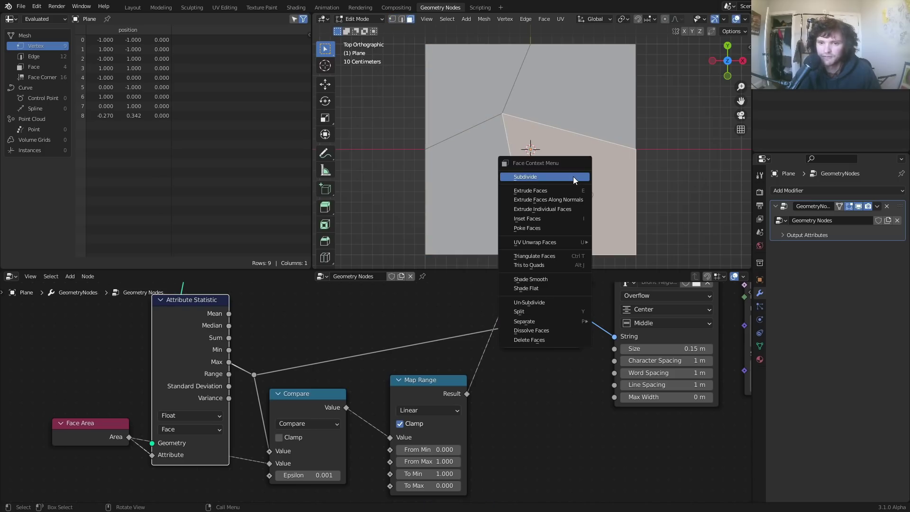
pyautogui.click(573, 176)
pyautogui.click(480, 206)
pyautogui.rightClick(479, 206)
pyautogui.click(479, 207)
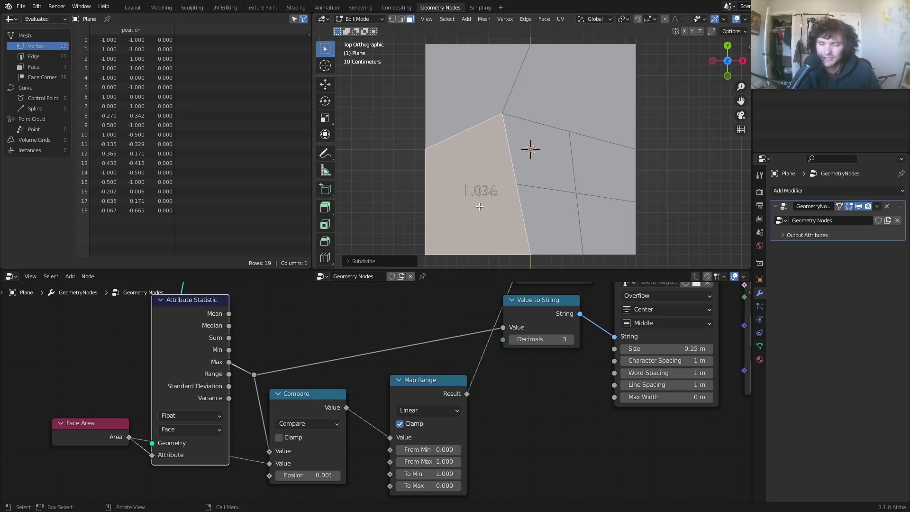
# Undo the individual face subdivisions and subdivide all of the plane's faces together.
pyautogui.hotkey('ctrl', 'z')
pyautogui.hotkey('ctrl', 'z')
pyautogui.hotkey('ctrl', 'z')
pyautogui.hotkey('ctrl', 'z')
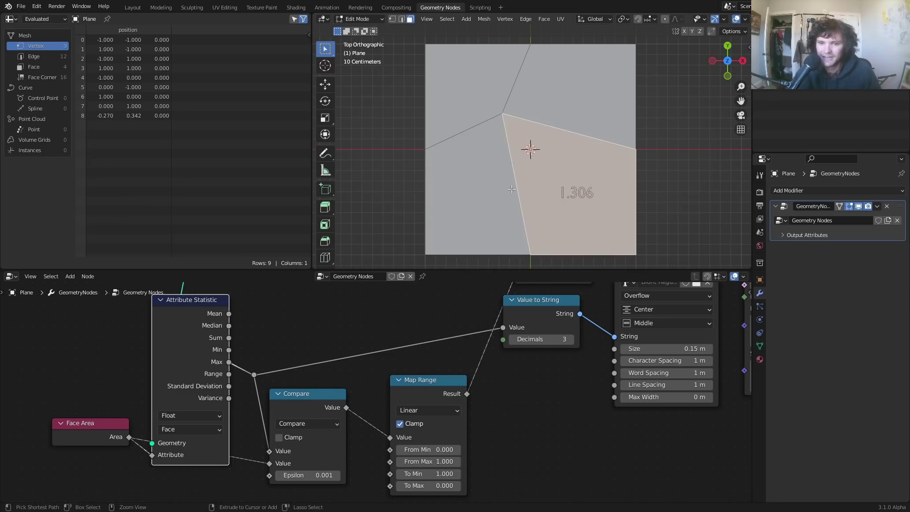
pyautogui.rightClick(537, 162)
pyautogui.click(537, 161)
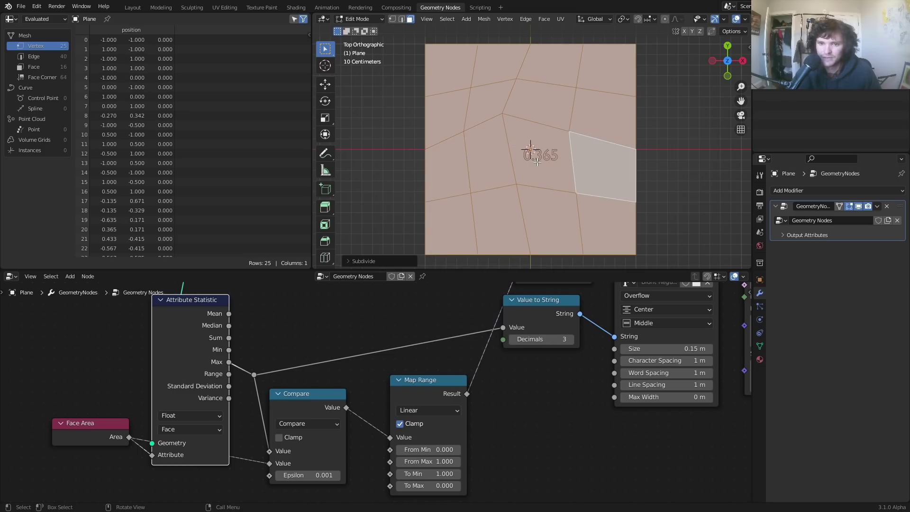
# Scale the subdivided plane's central face down to about 0.65 in face select mode.
pyautogui.click(553, 168)
pyautogui.press('1')
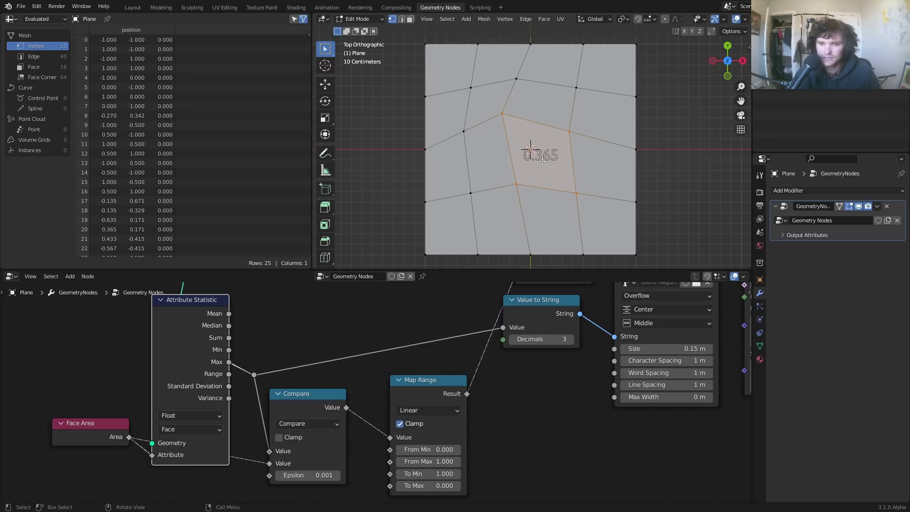
pyautogui.press('3')
pyautogui.press('s')
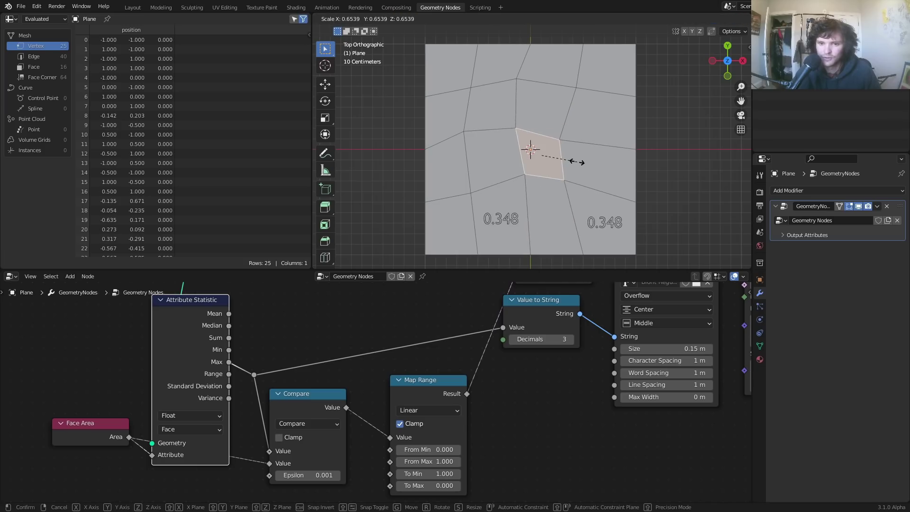
pyautogui.click(575, 160)
# Undo the face scaling and the subdivision, back to the four-face plane in Object Mode.
pyautogui.click(613, 216)
pyautogui.press('s')
pyautogui.press('Escape')
pyautogui.hotkey('ctrl', 'z')
pyautogui.hotkey('ctrl', 'z')
pyautogui.hotkey('ctrl', 'z')
pyautogui.hotkey('ctrl', 'z')
pyautogui.hotkey('ctrl', 'z')
pyautogui.hotkey('ctrl', 'z')
pyautogui.hotkey('ctrl', 'z')
pyautogui.hotkey('ctrl', 'z')
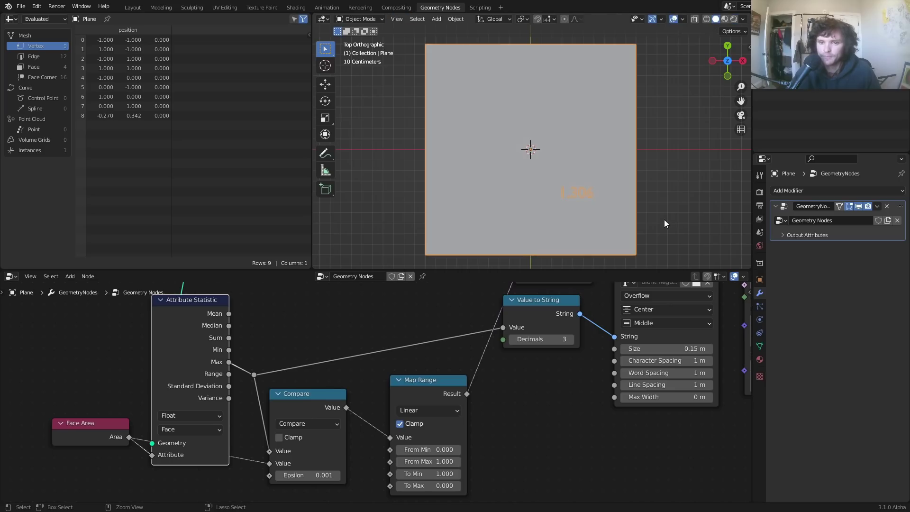
# Set the 3D viewport to rendered shading with the plane in Object Mode.
pyautogui.press('Tab')
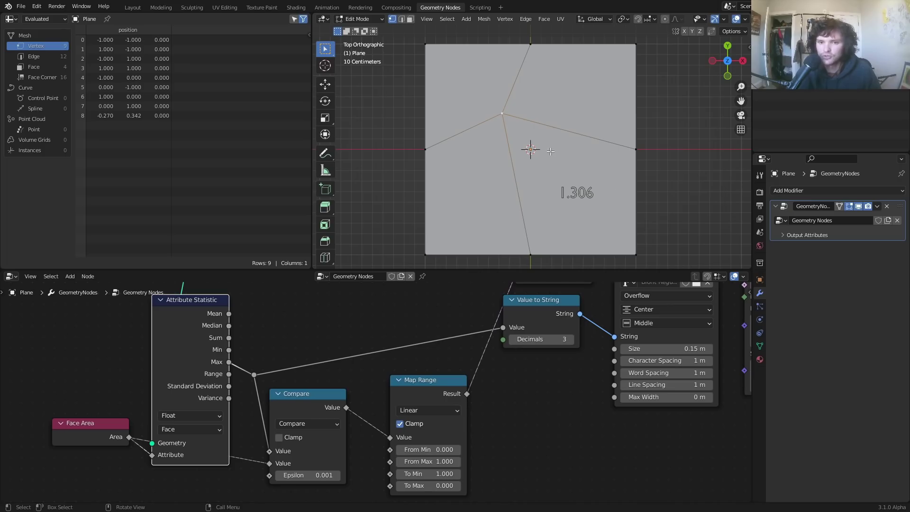
pyautogui.press('Tab')
pyautogui.click(734, 19)
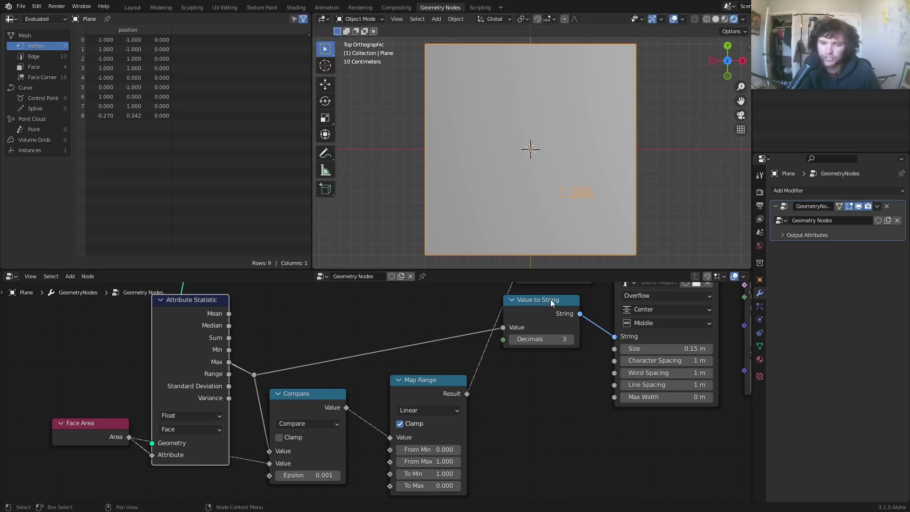
# Insert a Transform node between Instance on Points and Join Geometry.
pyautogui.scroll(-3, 565, 338)
pyautogui.moveTo(565, 338); pyautogui.dragTo(466, 412, button='middle')
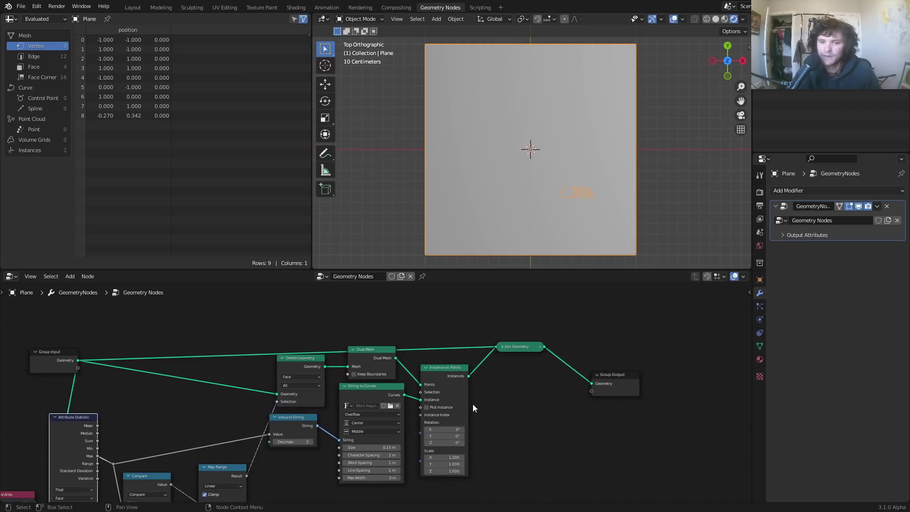
pyautogui.scroll(3, 473, 368)
pyautogui.moveTo(488, 374); pyautogui.dragTo(396, 384, button='middle')
pyautogui.hotkey('shift', 'a')
pyautogui.write('transform')
pyautogui.press('Return')
pyautogui.click(488, 378)
# Set the Transform node's Z translation to 0.08 m to raise the label, and return to the top orthographic view.
pyautogui.moveTo(556, 149)
pyautogui.mouseDown(button='middle')
pyautogui.moveTo(584, 108)
pyautogui.moveTo(551, 152)
pyautogui.mouseUp(button='middle')
pyautogui.scroll(5, 576, 131)
pyautogui.scroll(-4, 551, 151)
pyautogui.moveTo(495, 429); pyautogui.dragTo(508, 429)
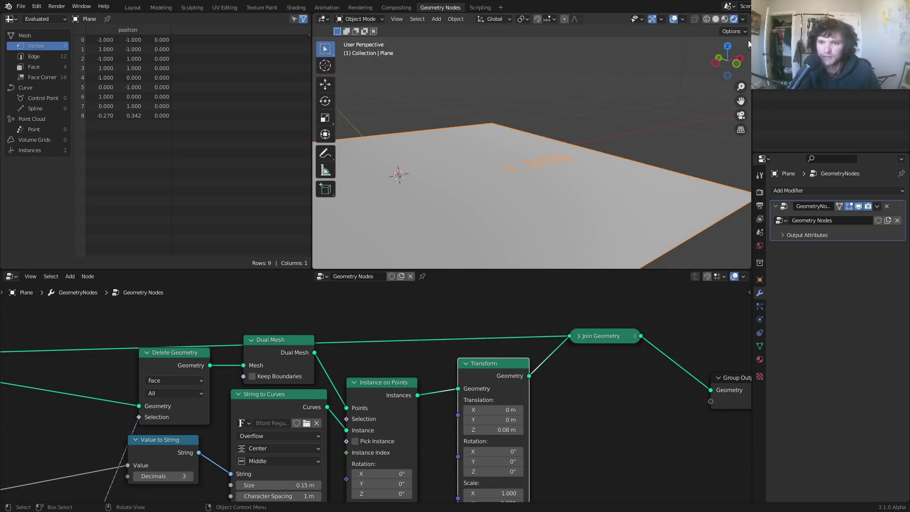
pyautogui.click(727, 46)
pyautogui.scroll(-5, 577, 113)
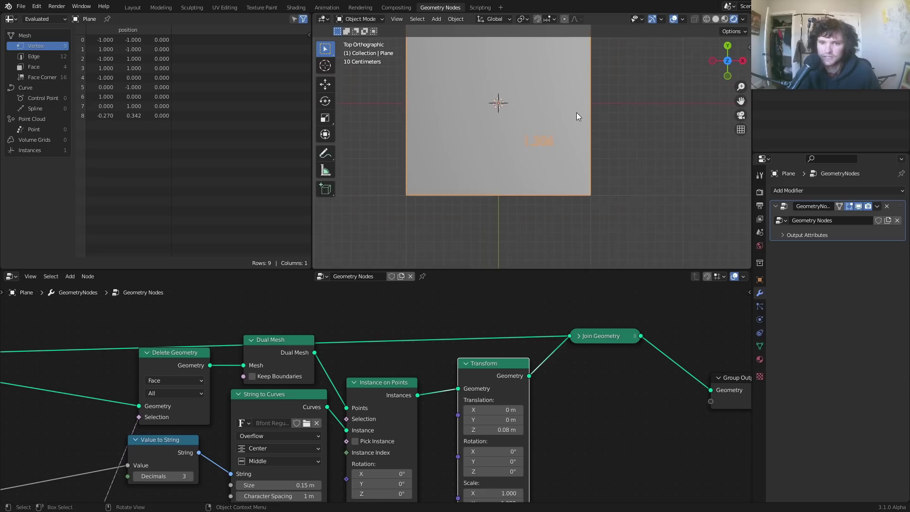
pyautogui.scroll(1, 585, 181)
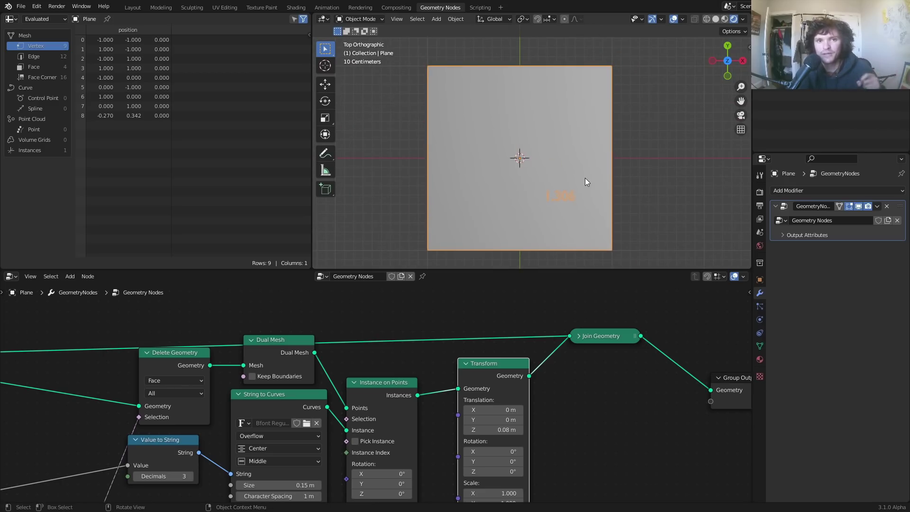
# Insert a Set Material node on the link from Group Input to Join Geometry, above the Delete Geometry node.
pyautogui.moveTo(394, 361); pyautogui.dragTo(798, 258, button='middle')
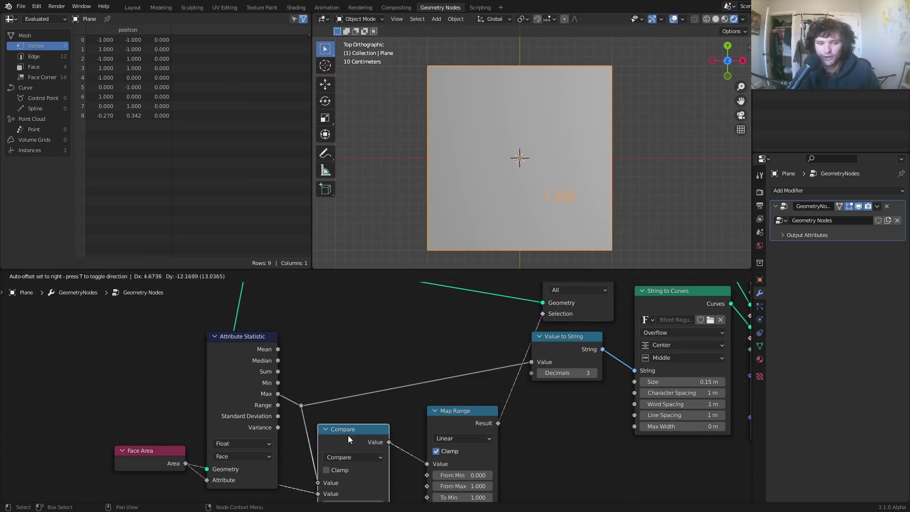
pyautogui.scroll(-3, 500, 346)
pyautogui.scroll(-1, 413, 355)
pyautogui.moveTo(139, 382); pyautogui.dragTo(137, 356)
pyautogui.moveTo(607, 438); pyautogui.dragTo(347, 371)
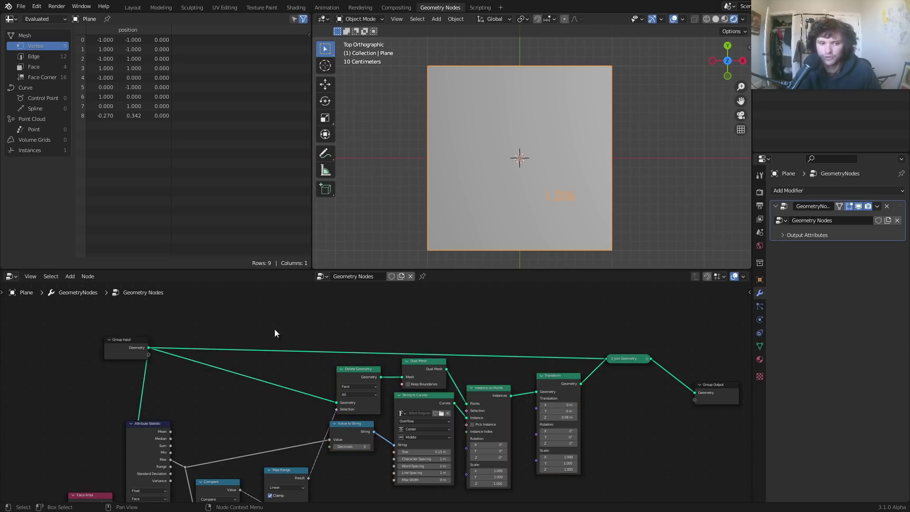
pyautogui.scroll(2, 237, 324)
pyautogui.hotkey('shift', 'a')
pyautogui.write('set mat')
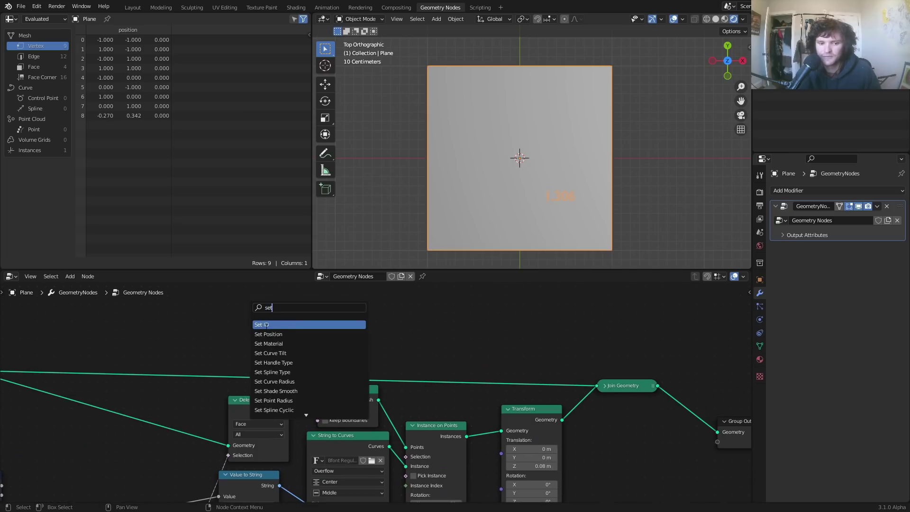
pyautogui.click(263, 342)
pyautogui.click(268, 331)
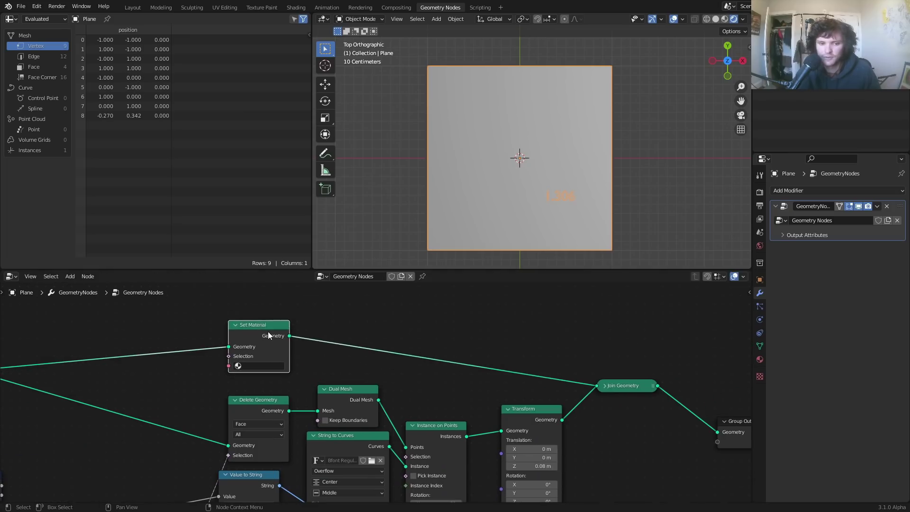
# Duplicate the Set Material node onto the link after the first one, and assign "Material" to the first node.
pyautogui.hotkey('shift', 'd')
pyautogui.click(373, 325)
pyautogui.click(261, 367)
pyautogui.click(241, 379)
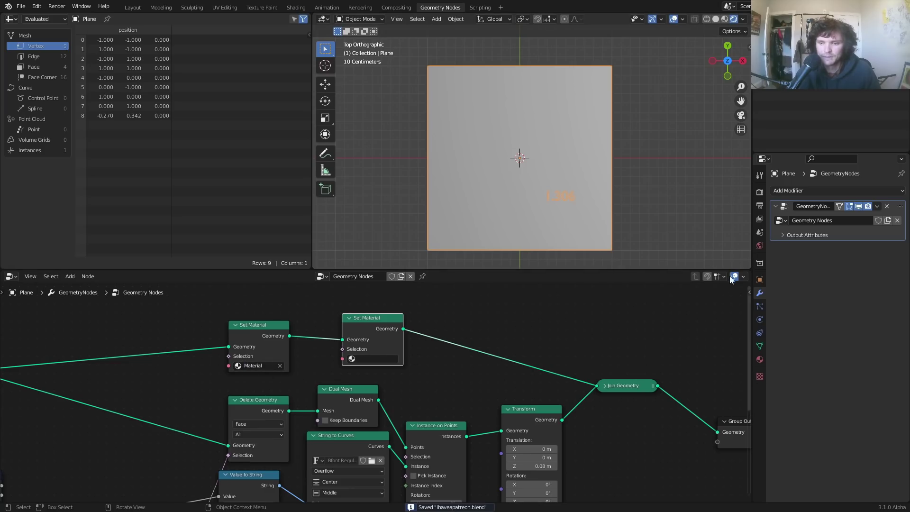
# Split the node editor area in two and make the new area a Shader Editor.
pyautogui.moveTo(749, 273); pyautogui.dragTo(458, 274)
pyautogui.click(474, 276)
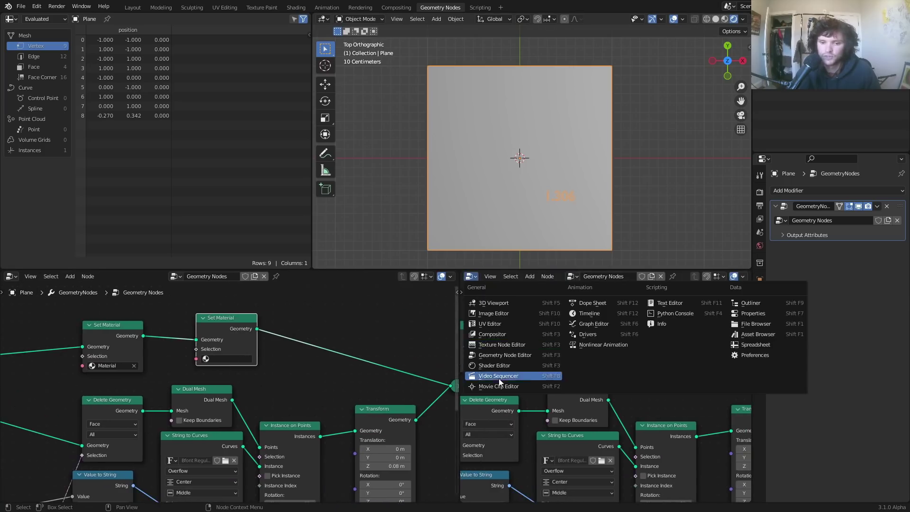
pyautogui.click(497, 365)
# Name the plane's new material "highlight" and set its Principled BSDF base color to yellow.
pyautogui.click(704, 276)
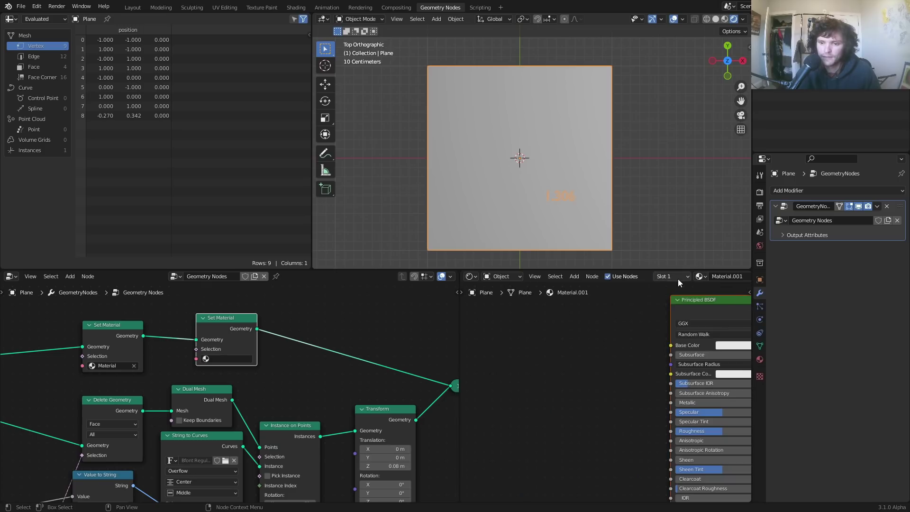
pyautogui.write('highlight')
pyautogui.press('Return')
pyautogui.press('Home')
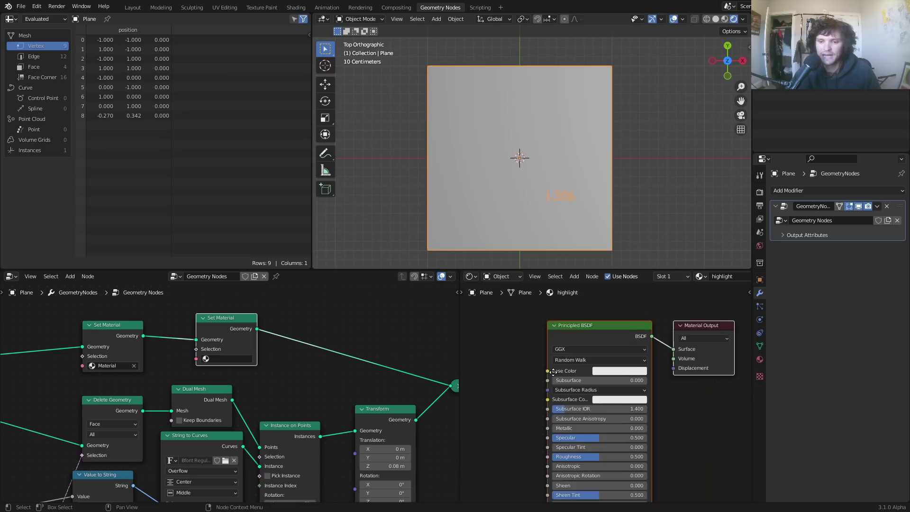
pyautogui.click(550, 382)
pyautogui.click(502, 268)
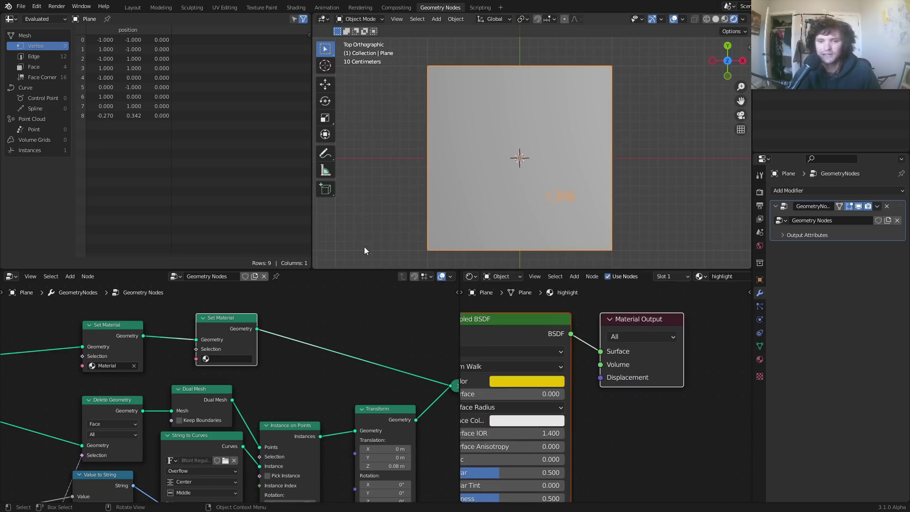
# Assign the "highlight" material to the second Set Material node and deselect the plane.
pyautogui.moveTo(261, 327); pyautogui.dragTo(347, 358, button='middle')
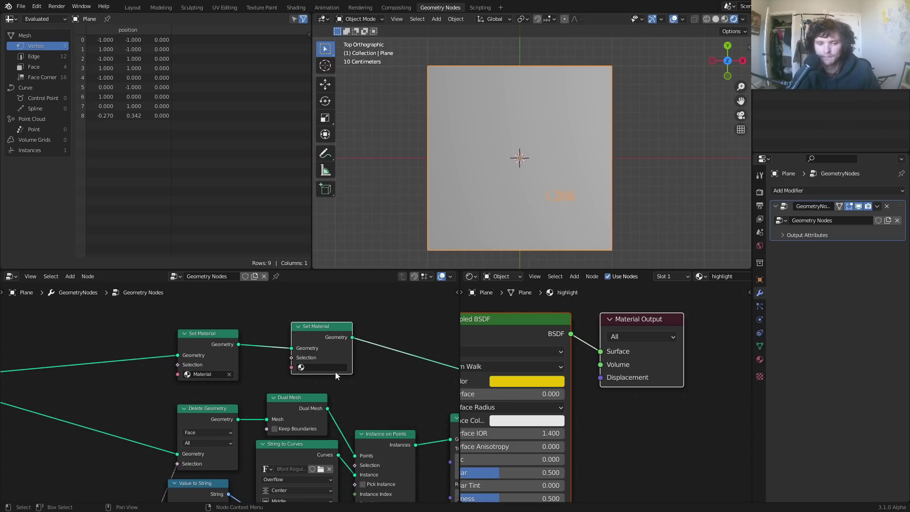
pyautogui.click(334, 369)
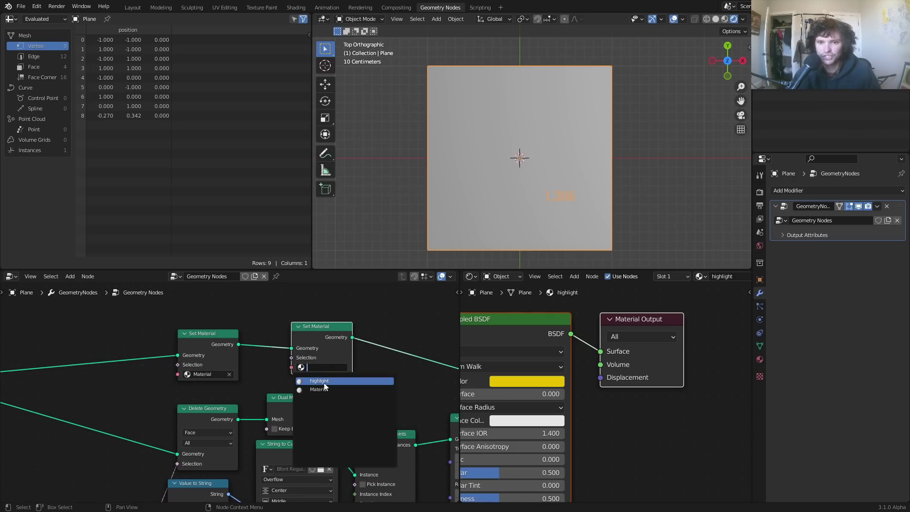
pyautogui.click(325, 382)
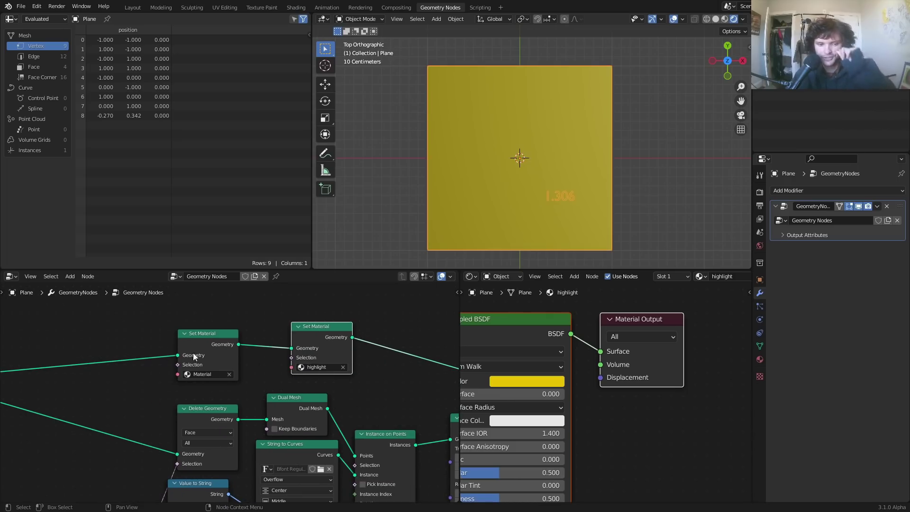
pyautogui.click(387, 195)
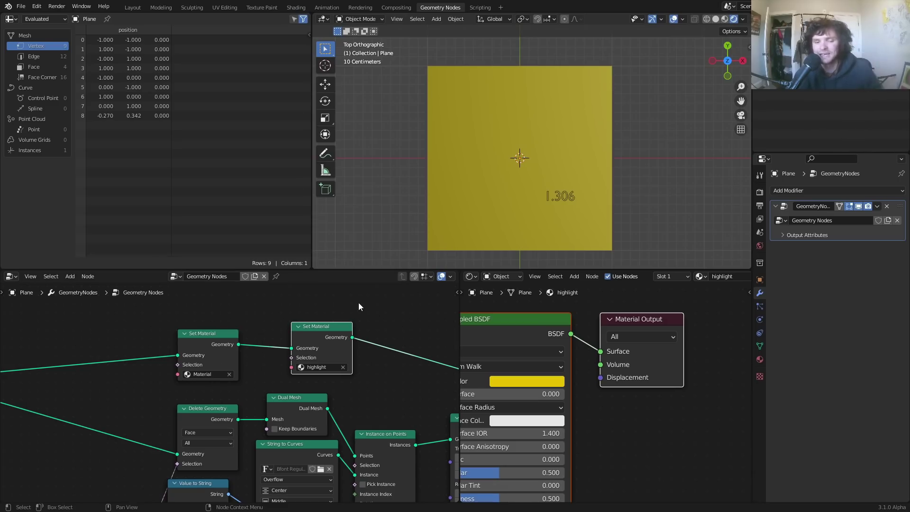
# Try connecting the Map Range Result to the Selection of the highlight Set Material node, and undo the link.
pyautogui.scroll(-3, 239, 369)
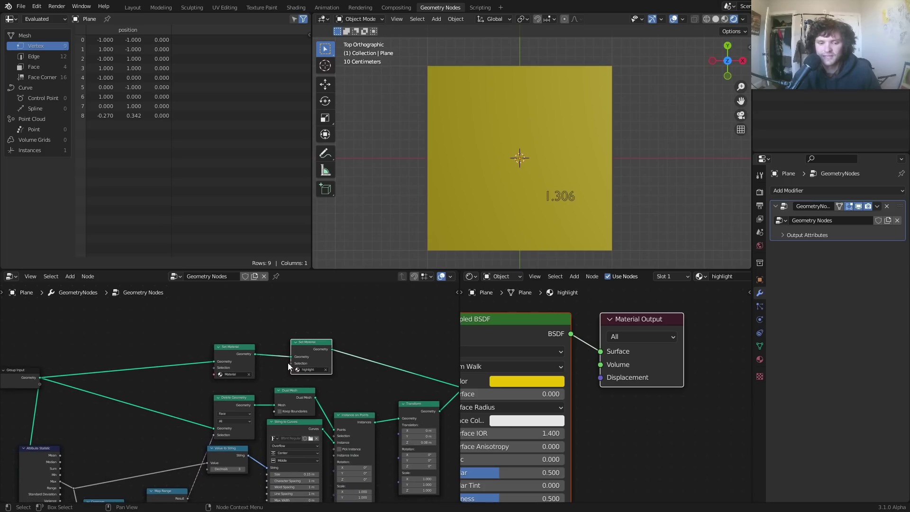
pyautogui.press('Home')
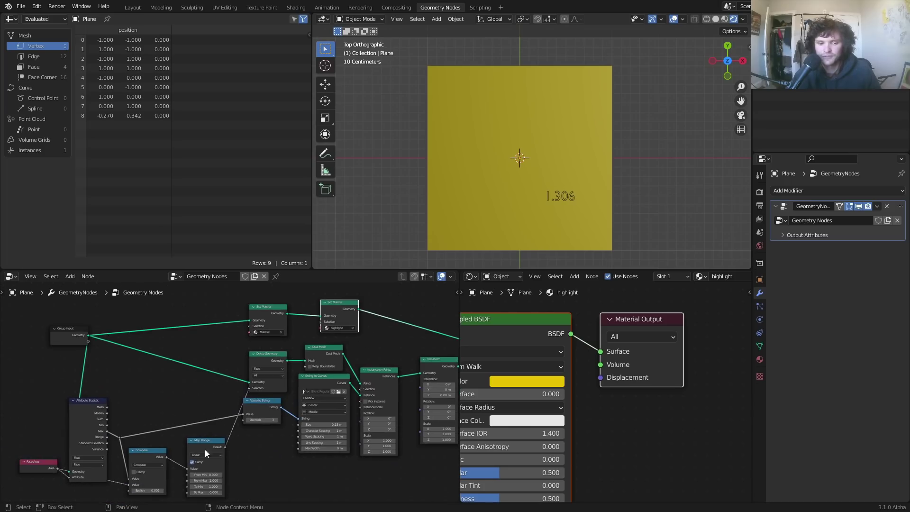
pyautogui.moveTo(225, 447); pyautogui.dragTo(326, 322)
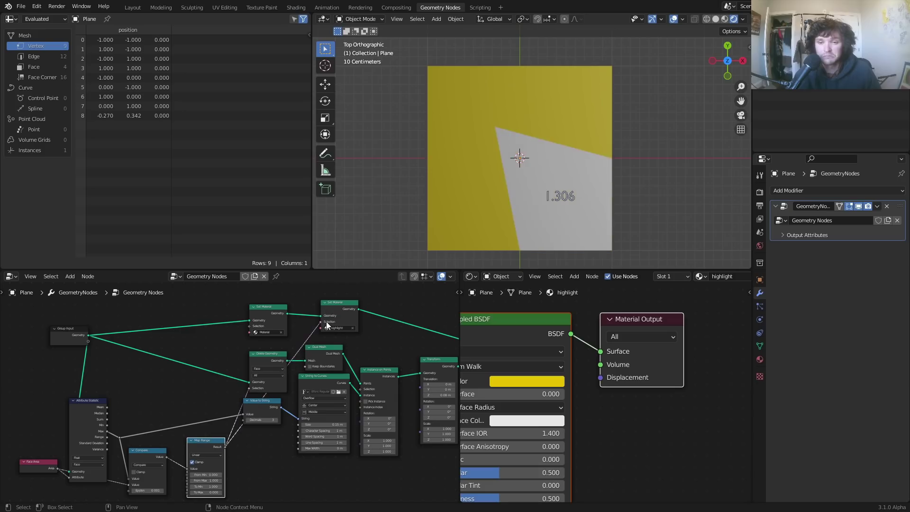
pyautogui.hotkey('ctrl', 'z')
# Connect the Compare node's Value output to the Selection of the highlight Set Material node.
pyautogui.moveTo(167, 456); pyautogui.dragTo(187, 427)
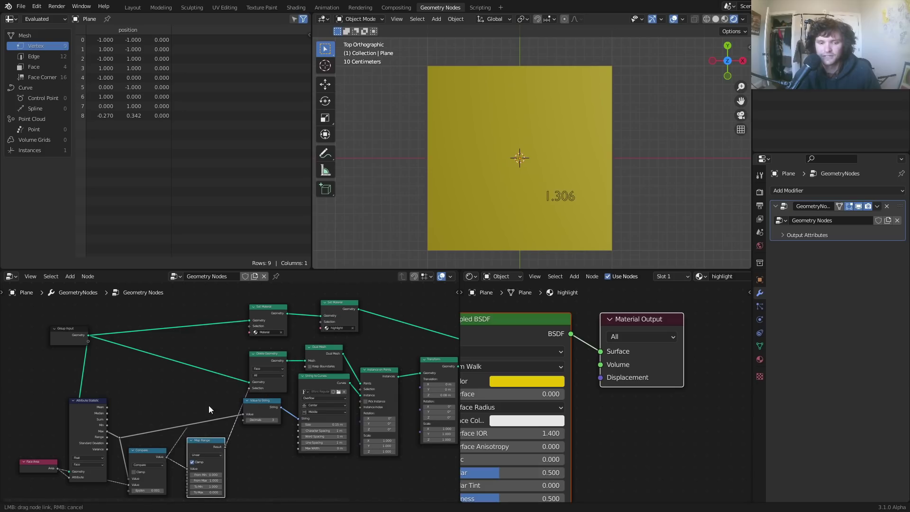
pyautogui.moveTo(320, 323); pyautogui.dragTo(321, 321)
pyautogui.press('`')
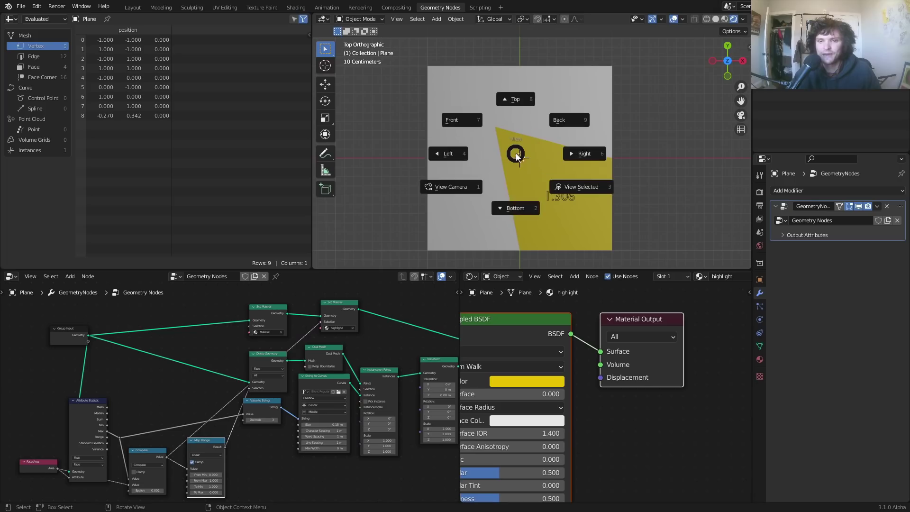
# Move the plane's centre vertex to about X 0.285, Y 0.481 in Edit Mode.
pyautogui.press('Tab')
pyautogui.press('g')
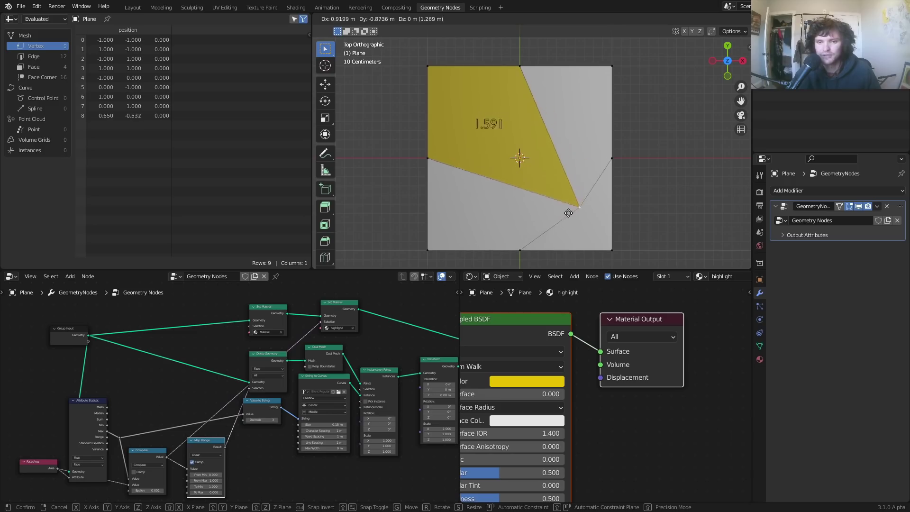
pyautogui.click(538, 117)
# Try subdividing the plane's highlighted lower-left face in face select mode, and undo the subdivision.
pyautogui.press('3')
pyautogui.click(502, 183)
pyautogui.rightClick(502, 184)
pyautogui.click(502, 183)
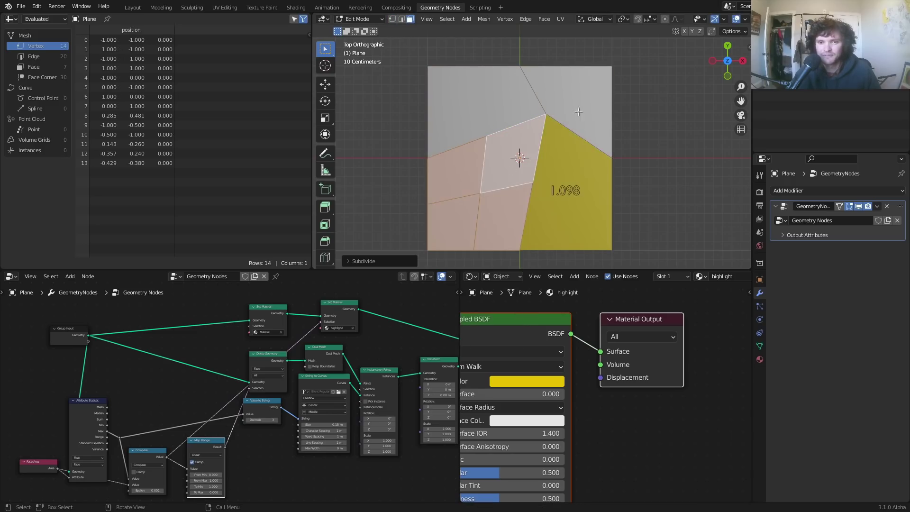
pyautogui.hotkey('ctrl', 'z')
pyautogui.scroll(-1, 325, 385)
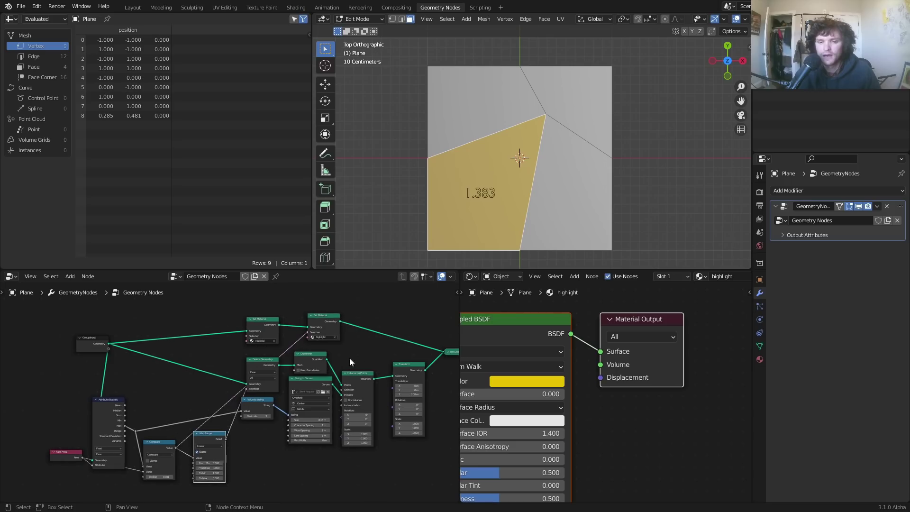
# Return to Object Mode and insert a Fill Curve node between Transform and Join Geometry to fill the label text.
pyautogui.press('Tab')
pyautogui.scroll(5, 476, 199)
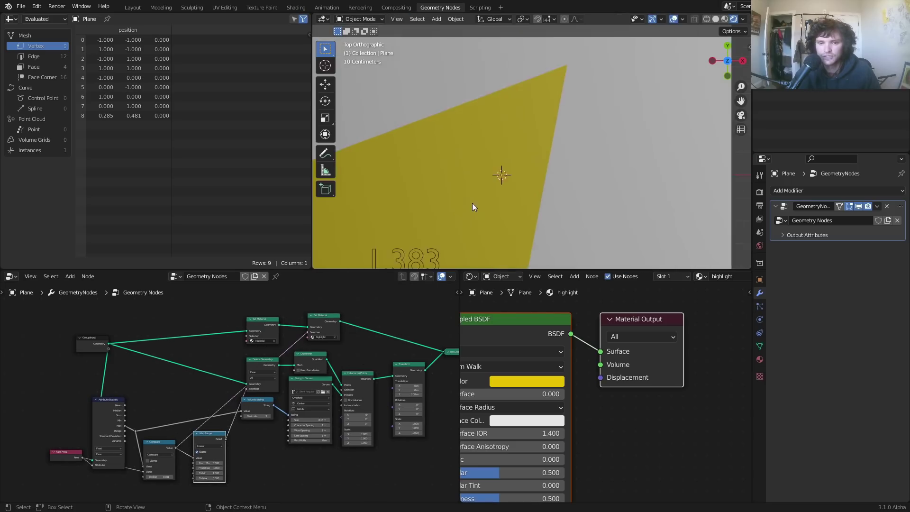
pyautogui.scroll(4, 416, 334)
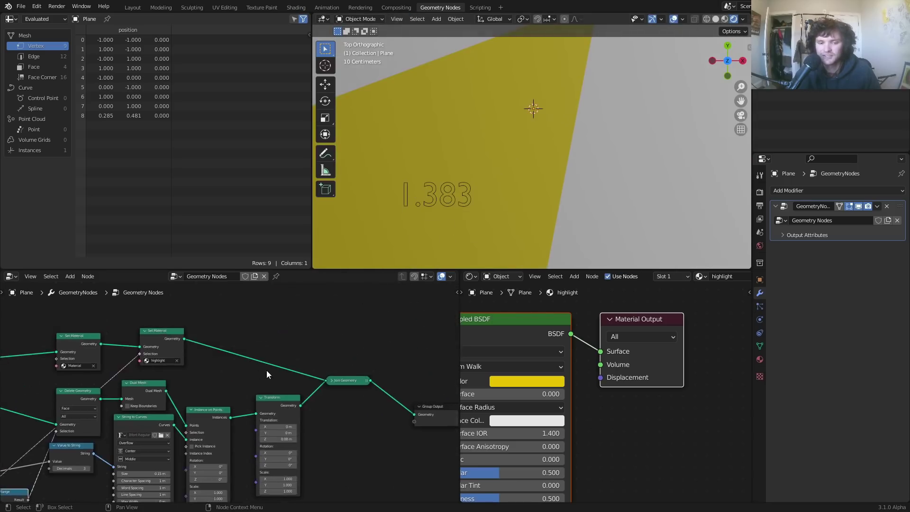
pyautogui.click(678, 19)
pyautogui.click(676, 19)
pyautogui.scroll(1, 296, 365)
pyautogui.hotkey('shift', 'a')
pyautogui.click(273, 309)
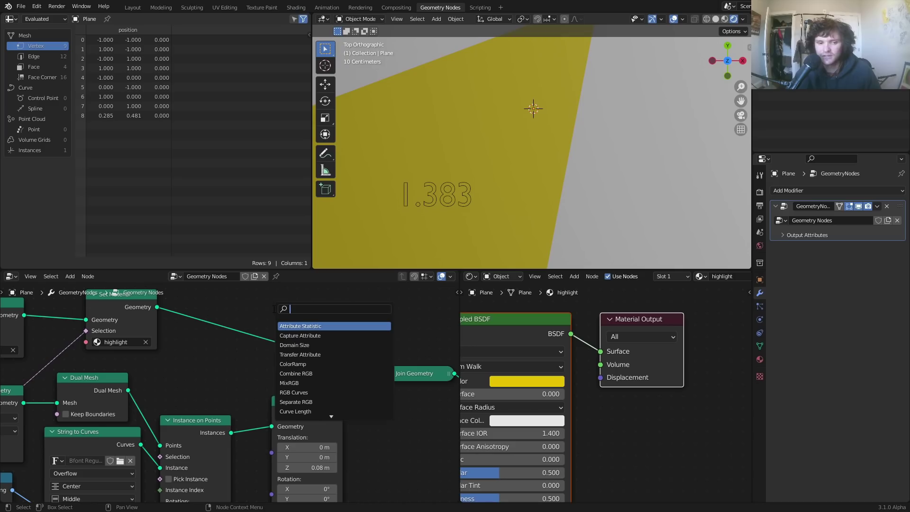
pyautogui.write('fill')
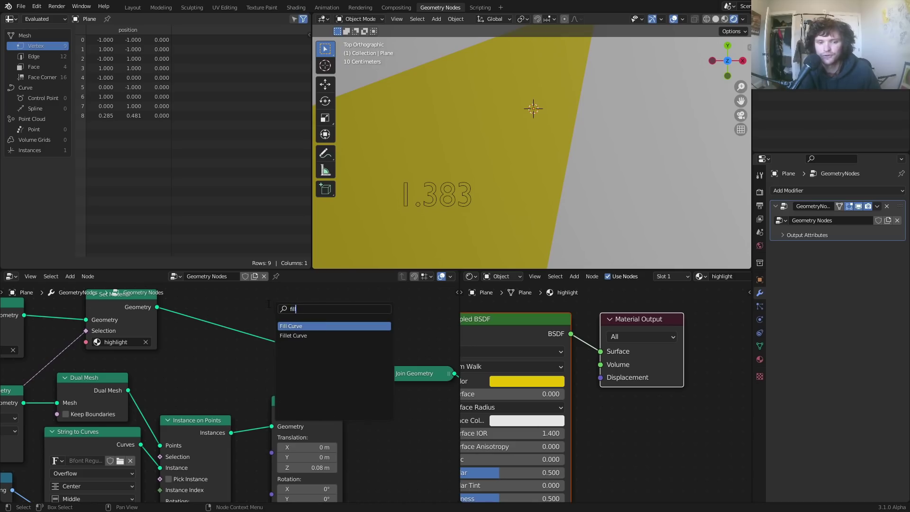
pyautogui.press('Return')
pyautogui.click(387, 403)
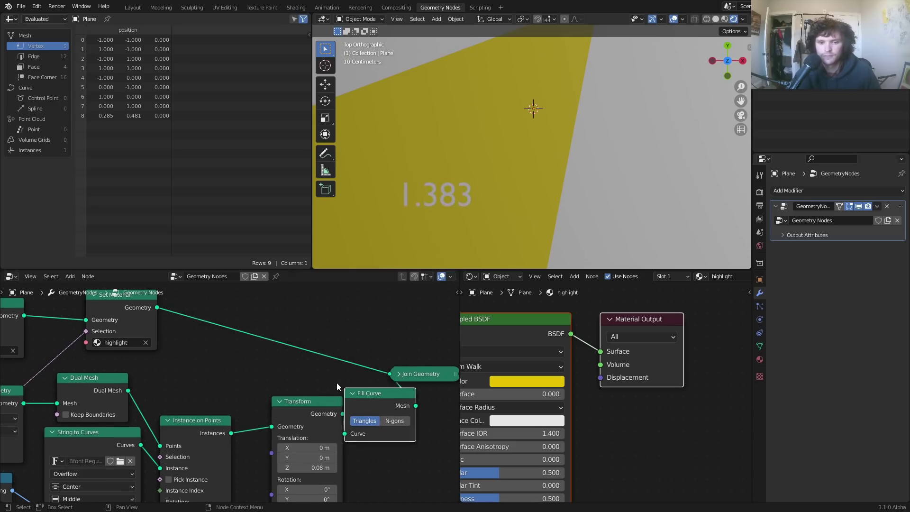
# Move the plane's centre vertex back near the origin in Edit Mode, to about X 0.028, Y -0.005.
pyautogui.scroll(-6, 492, 195)
pyautogui.scroll(3, 536, 138)
pyautogui.press('Tab')
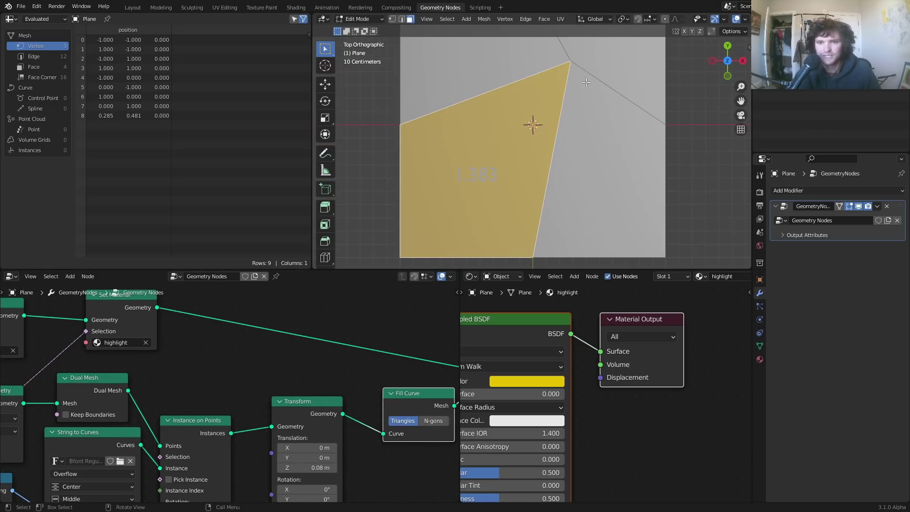
pyautogui.press('1')
pyautogui.click(570, 62)
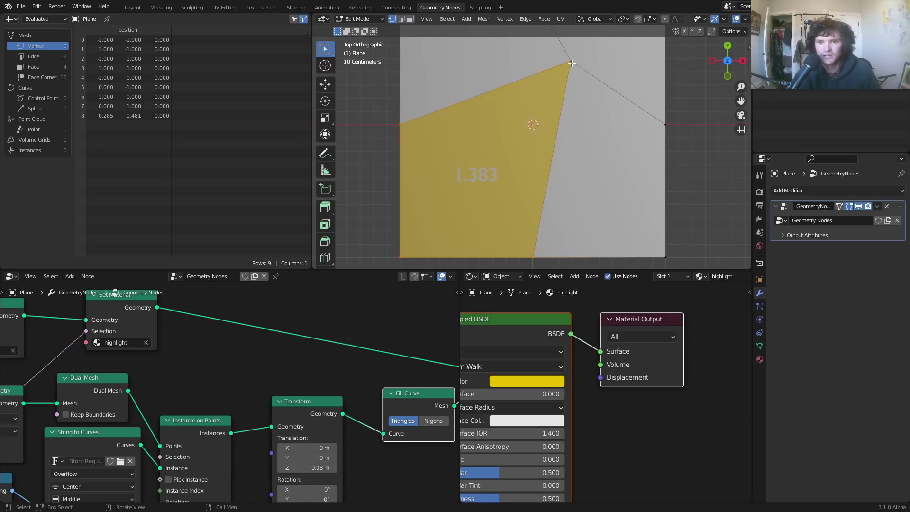
pyautogui.press('g')
pyautogui.click(549, 137)
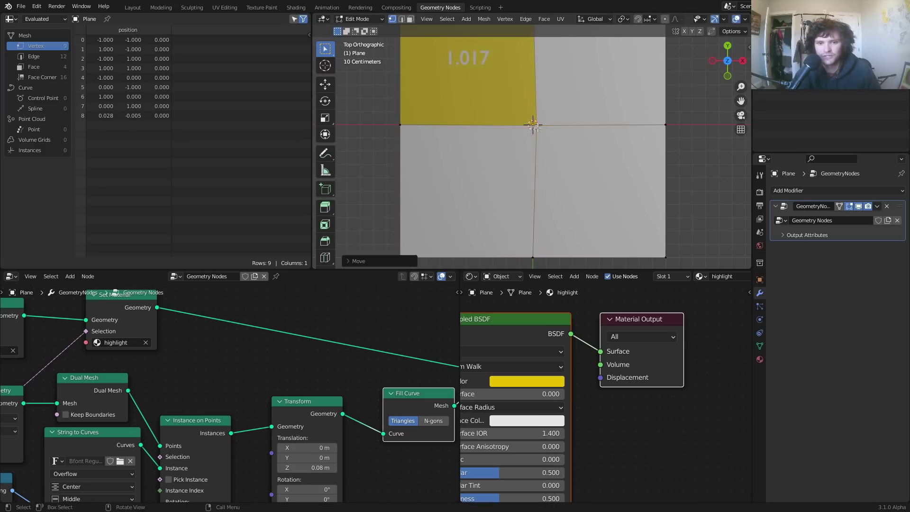
# Open the recent file experiments.blend without saving the changes to the current file.
pyautogui.click(21, 6)
pyautogui.moveTo(41, 35)
pyautogui.click(167, 46)
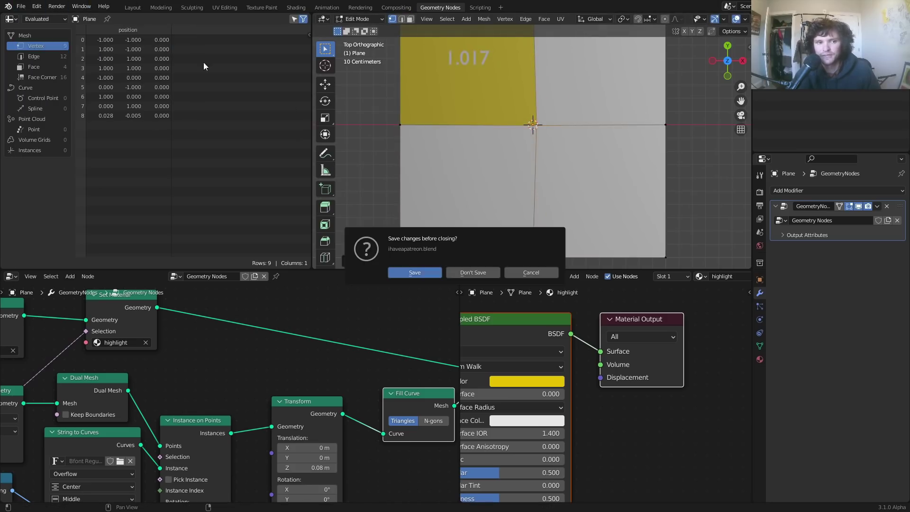
pyautogui.click(465, 272)
# Examine the maximized geometry node tree, highlighting its two label branches and the Attribute Statistic node.
pyautogui.press('Home')
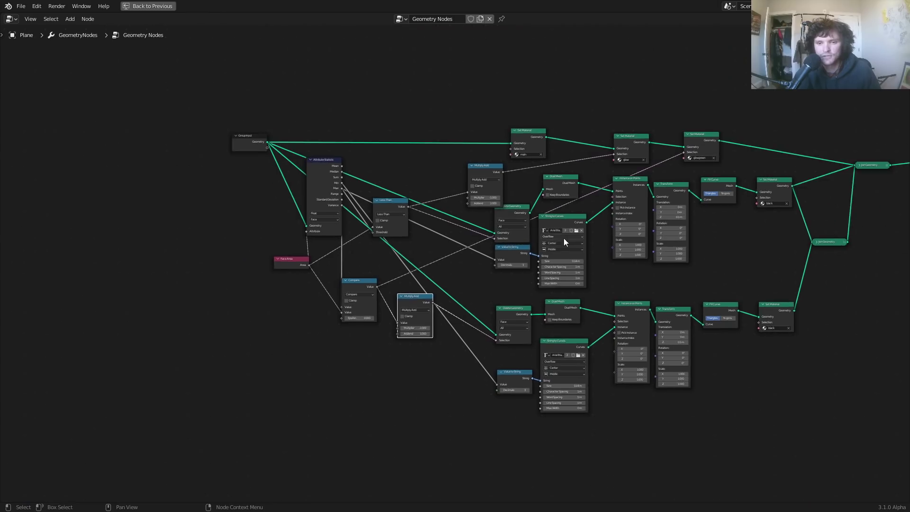
pyautogui.moveTo(293, 309); pyautogui.dragTo(625, 128)
pyautogui.moveTo(311, 476); pyautogui.dragTo(688, 332)
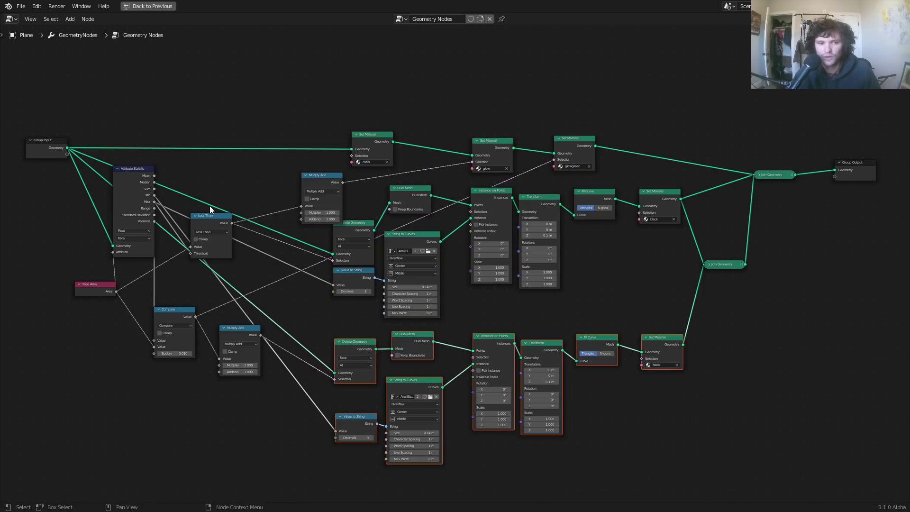
pyautogui.click(154, 201)
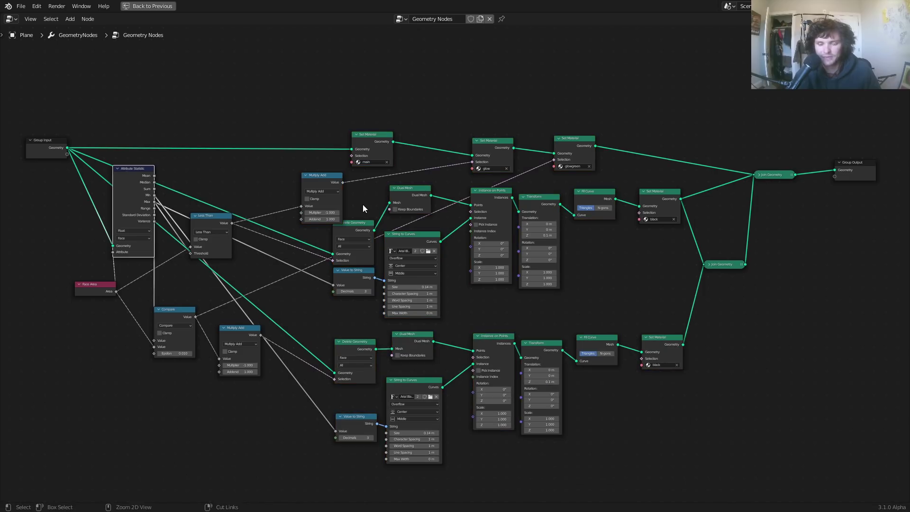
pyautogui.hotkey('ctrl', 'space')
# Show the plane in rendered shading and move its centre vertex to about X 0.496, Y 0.128 in Edit Mode.
pyautogui.click(734, 19)
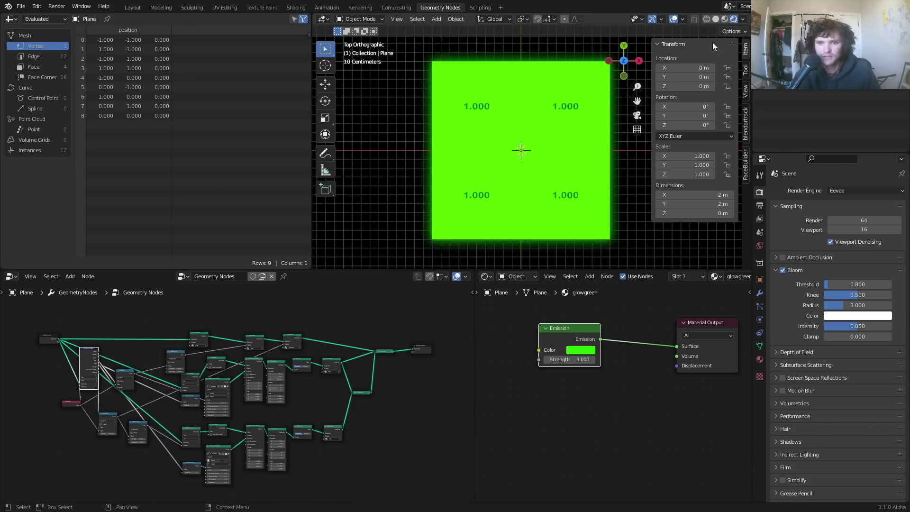
pyautogui.scroll(2, 553, 153)
pyautogui.press('Tab')
pyautogui.scroll(-2, 527, 162)
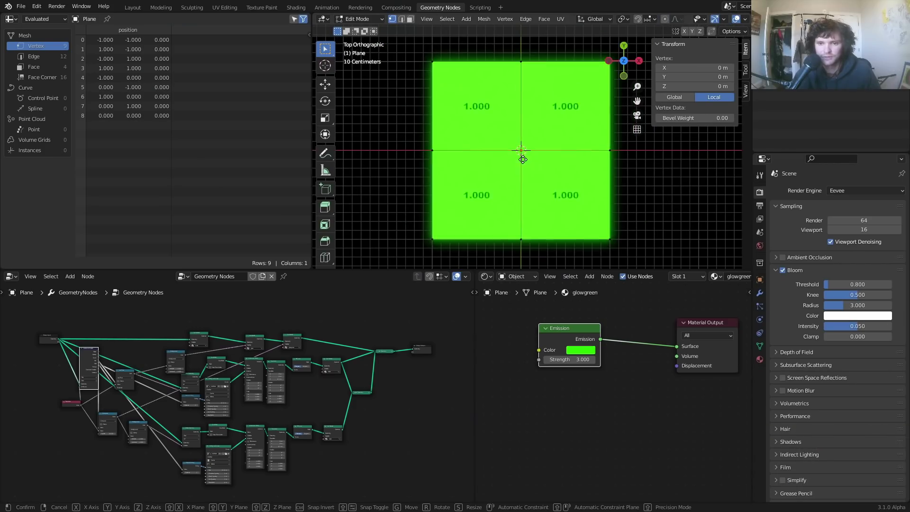
pyautogui.press('g')
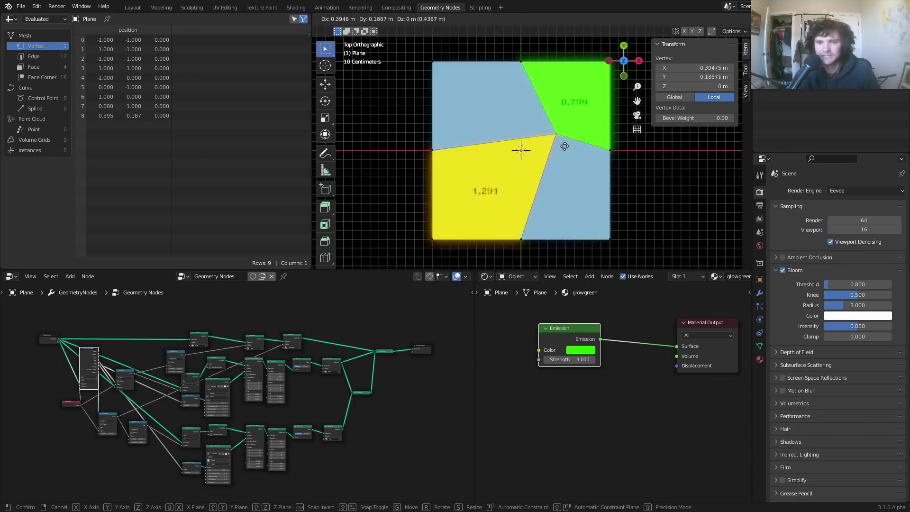
pyautogui.click(567, 148)
# Subdivide the whole plane mesh once.
pyautogui.press('a')
pyautogui.rightClick(544, 157)
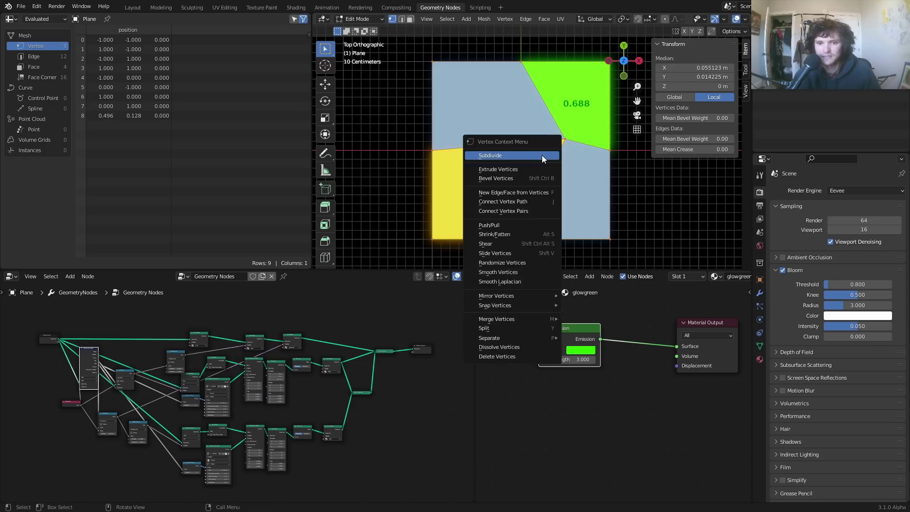
pyautogui.click(542, 155)
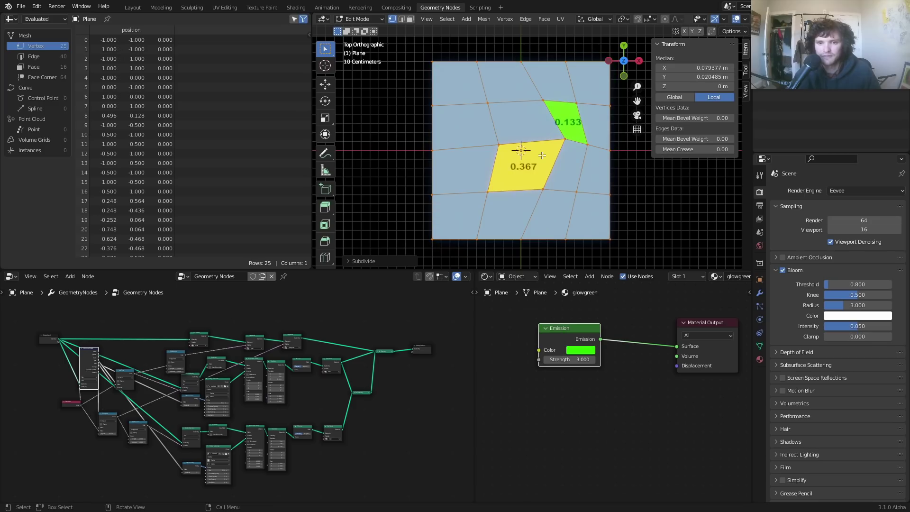
# Move the inner vertex of the lower-left corner face to about X -0.104, Y -0.249 and return to Object Mode.
pyautogui.click(489, 192)
pyautogui.press('g')
pyautogui.click(515, 174)
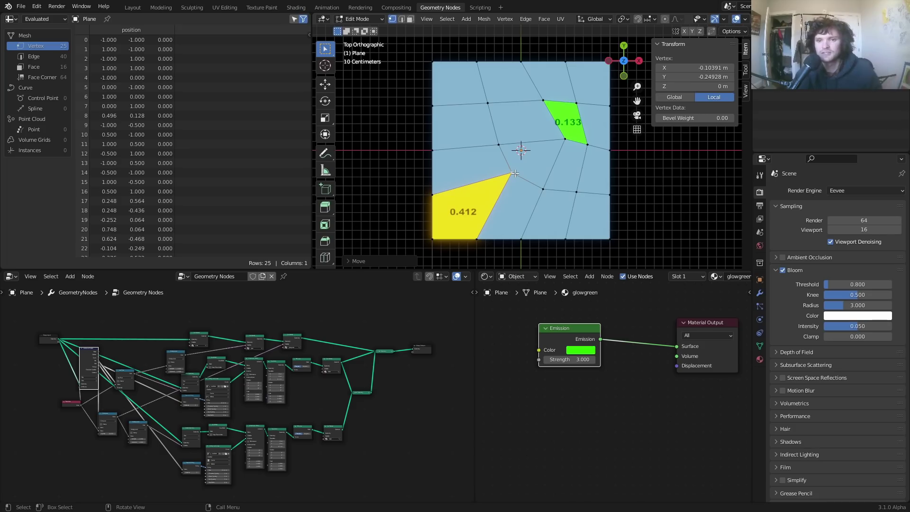
pyautogui.press('Tab')
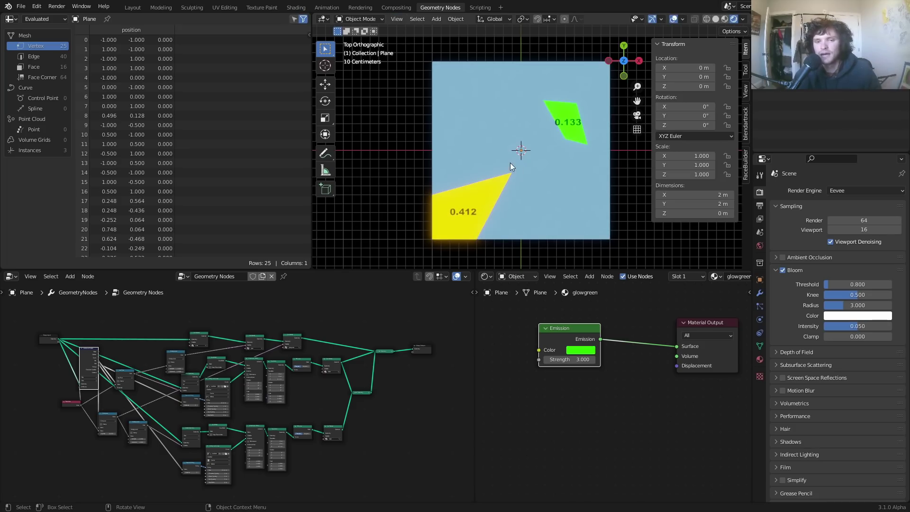
pyautogui.hotkey('ctrl', 'space')
pyautogui.hotkey('ctrl', 'space')
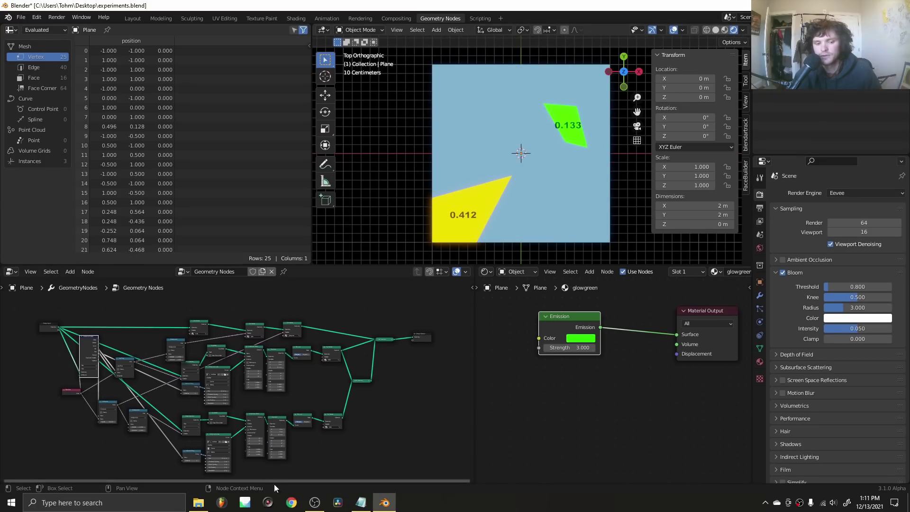
pyautogui.click(314, 503)
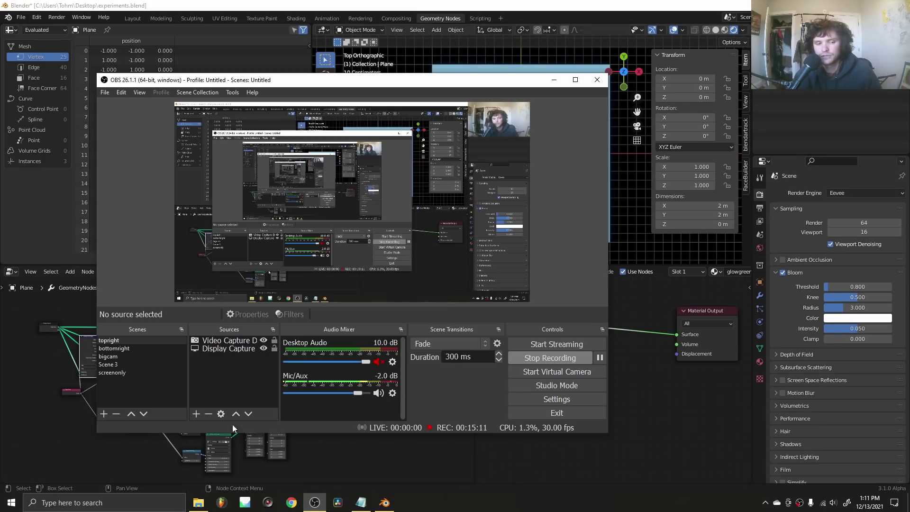
pyautogui.click(115, 360)
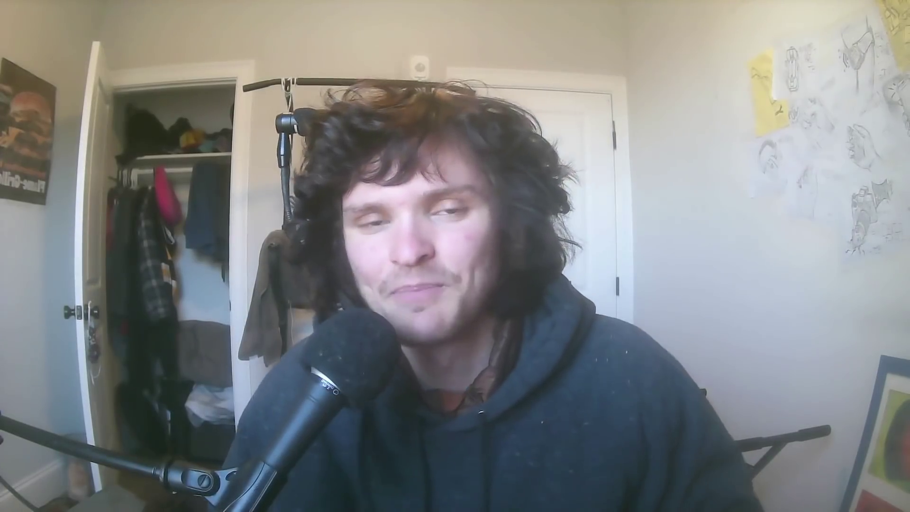